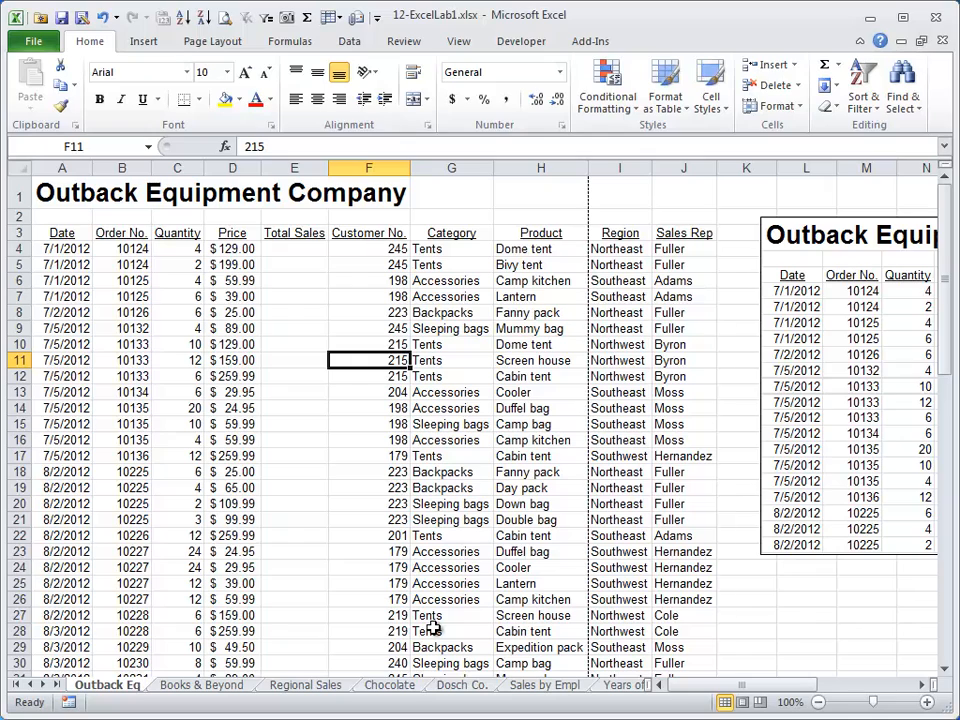
Move to the first Total Sales cell, E4, and delete the picture copy of the sales table beside the data.
{"action": "key", "text": "Left"}
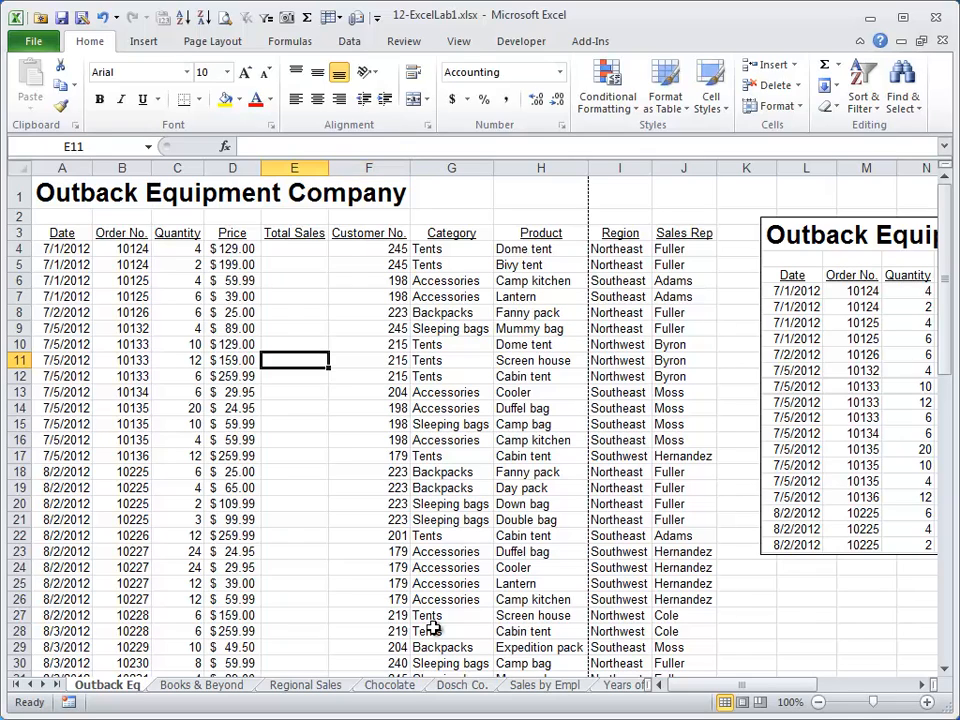
{"action": "key", "text": "Up"}
{"action": "key", "text": "Up"}
{"action": "key", "text": "Up"}
{"action": "key", "text": "Up"}
{"action": "key", "text": "Up"}
{"action": "key", "text": "Up"}
{"action": "key", "text": "Up"}
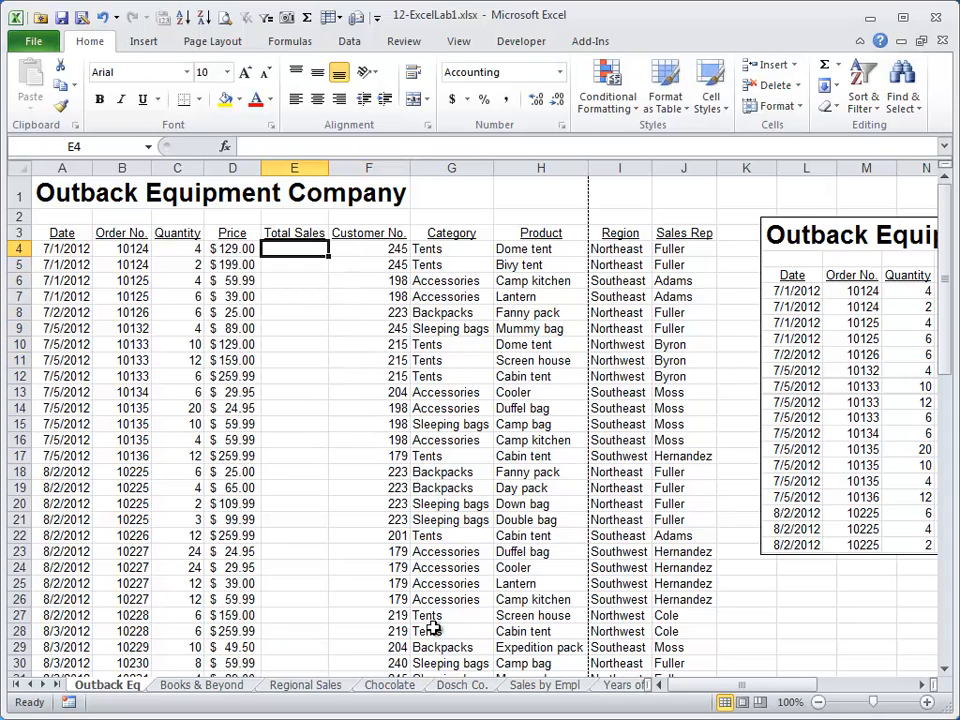
{"action": "left_click", "coordinate": [862, 340]}
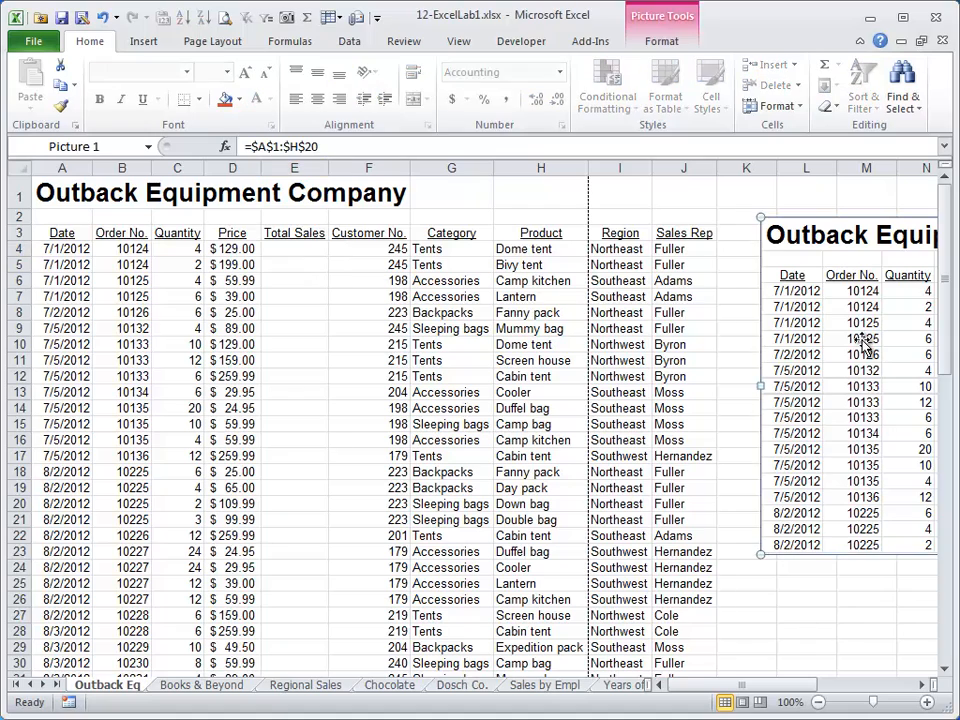
{"action": "key", "text": "Delete"}
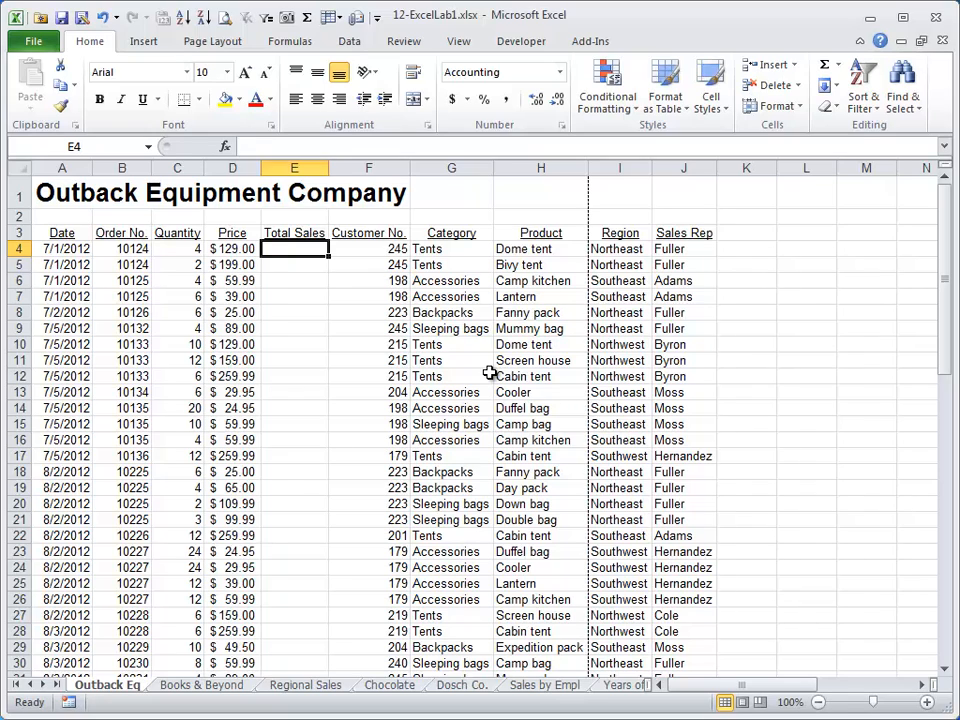
Enter the formula =C4*D4 in E4 to multiply the first order's quantity by its price.
{"action": "type", "text": "="}
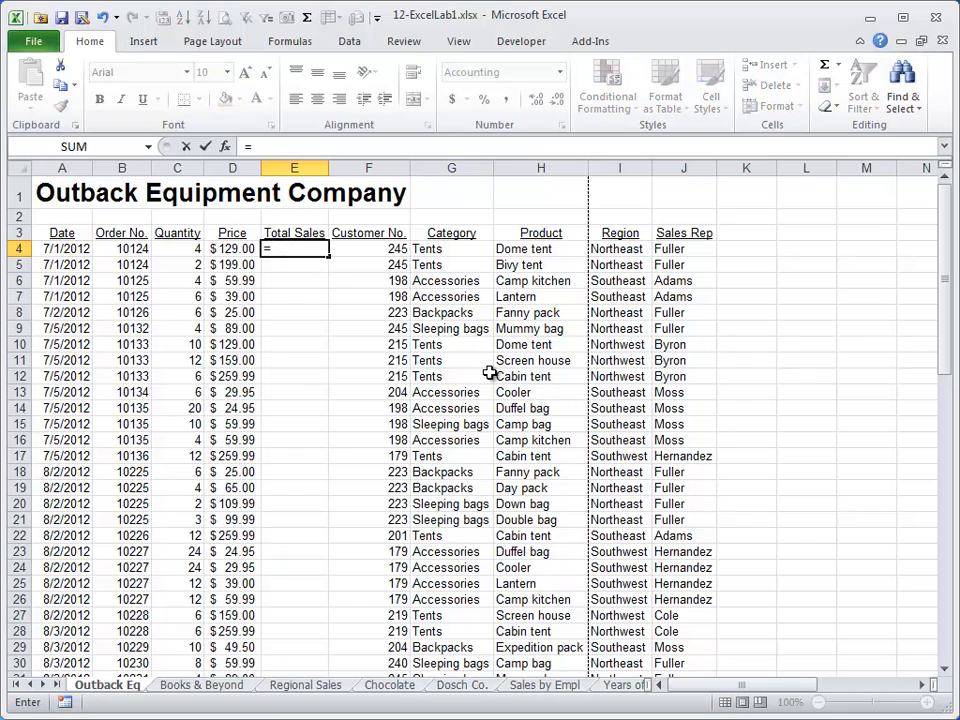
{"action": "key", "text": "Left"}
{"action": "key", "text": "Left"}
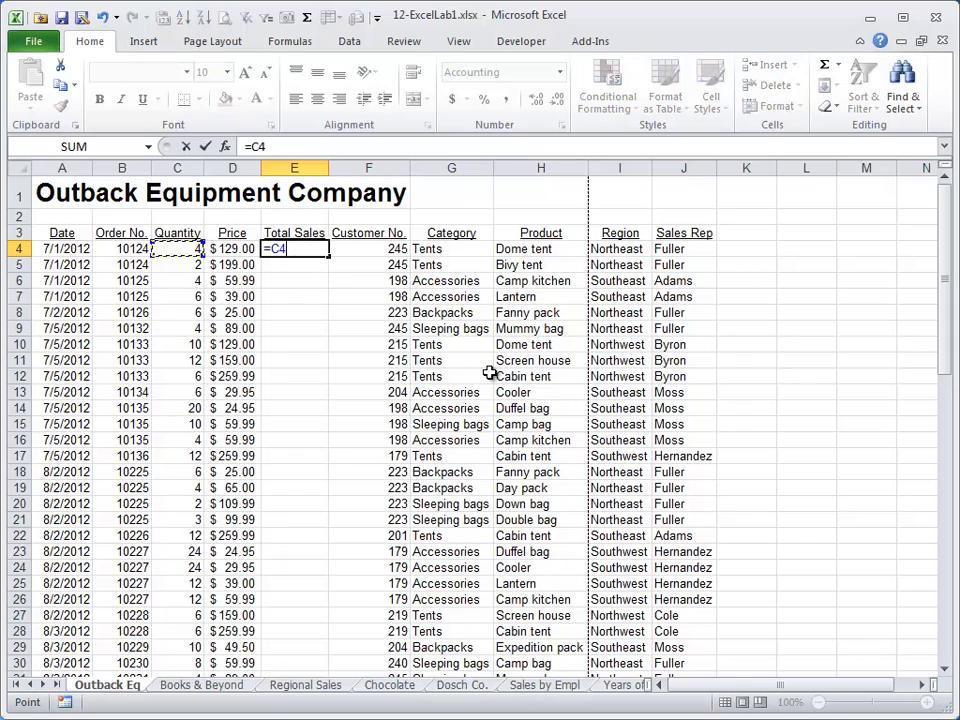
{"action": "type", "text": "*"}
{"action": "key", "text": "Left"}
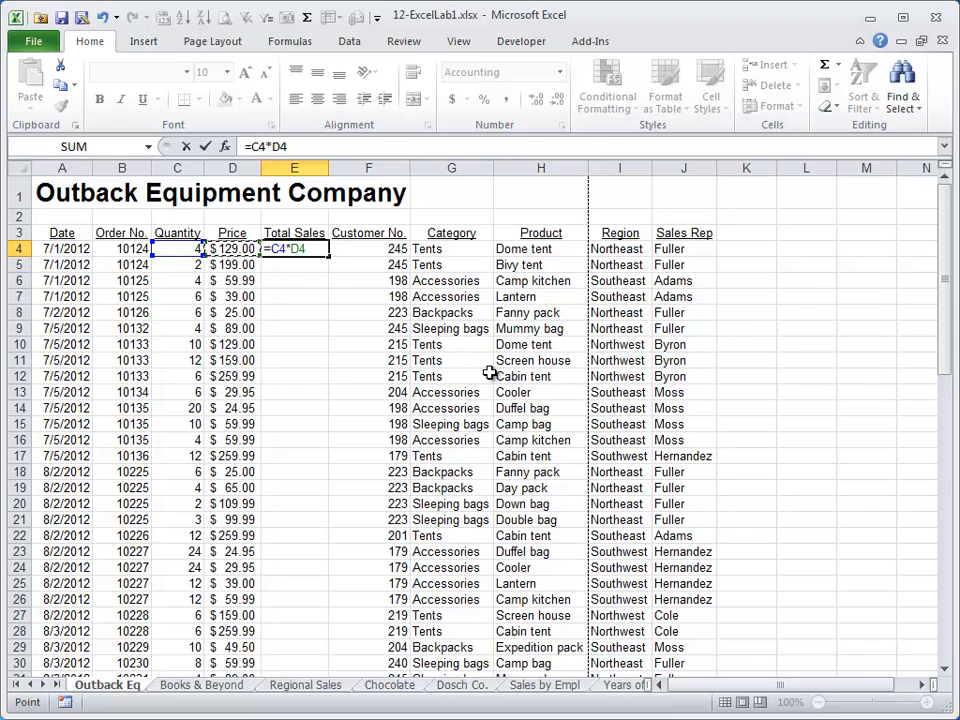
{"action": "key", "text": "Return"}
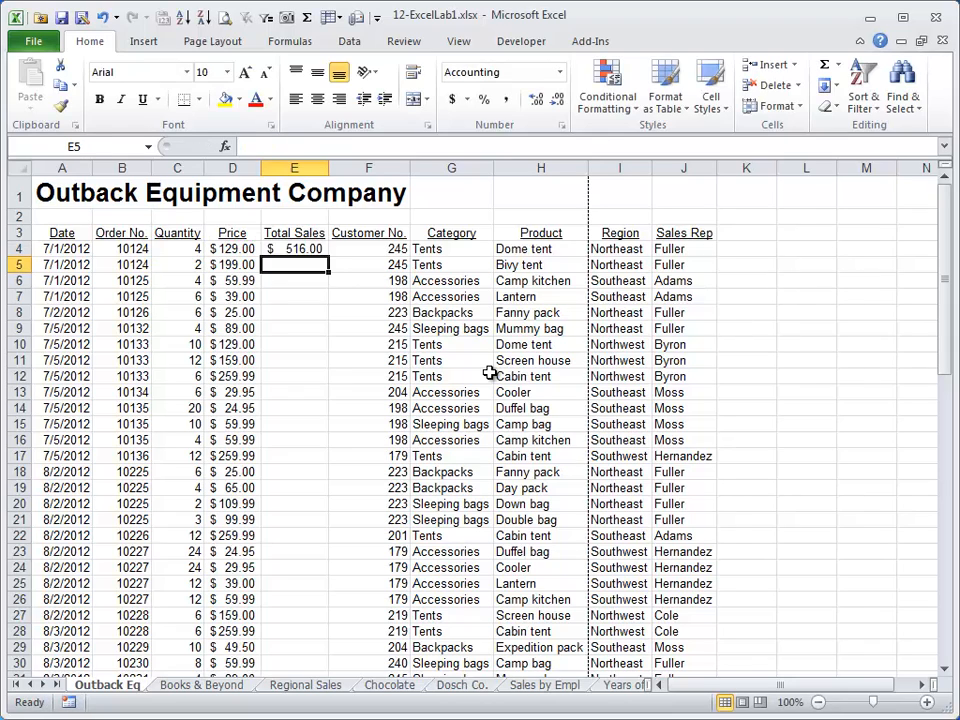
Fill the Total Sales formula from E4 down through E77, the last order row.
{"action": "key", "text": "Up"}
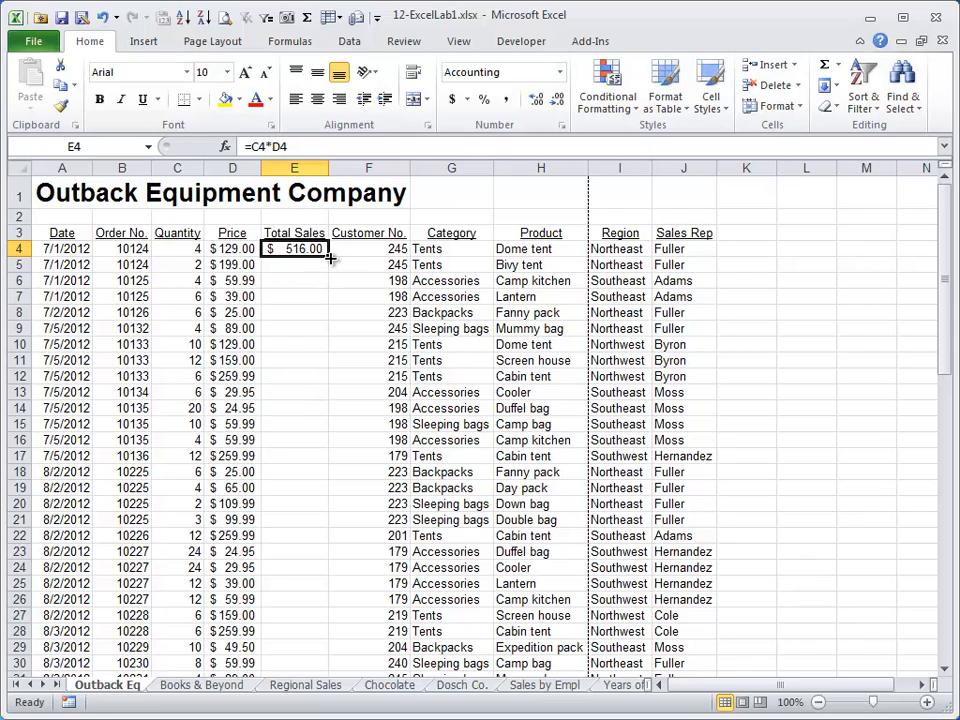
{"action": "left_click_drag", "start_coordinate": [330, 258], "coordinate": [334, 412]}
{"action": "key", "text": "ctrl+z"}
{"action": "key", "text": "shift+Down"}
{"action": "key", "text": "shift+Down"}
{"action": "key", "text": "shift+Down"}
{"action": "key", "text": "shift+Down"}
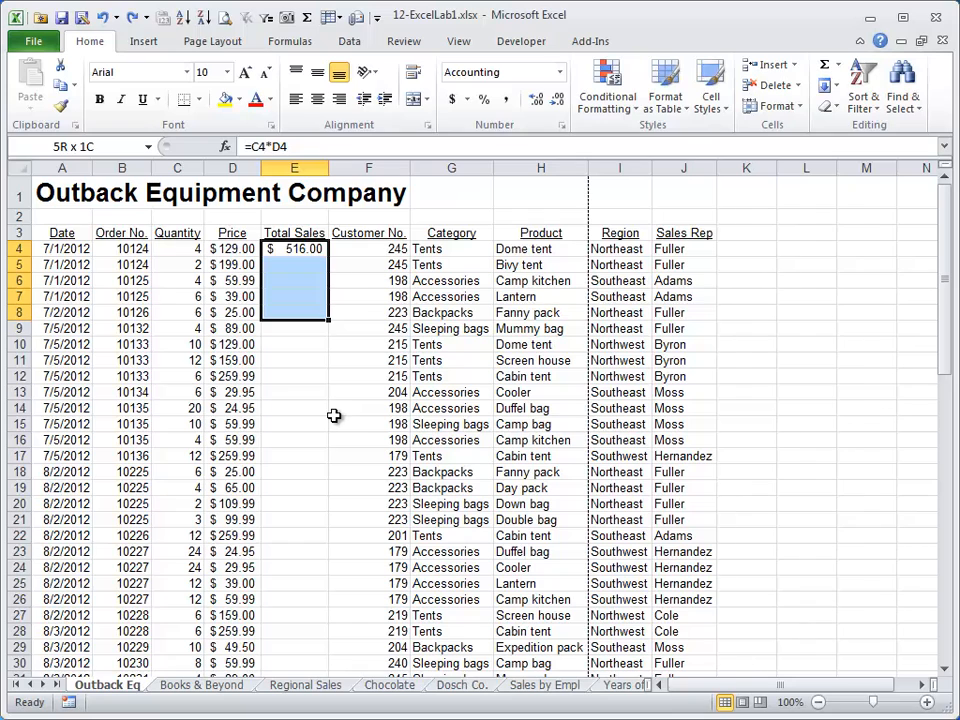
{"action": "key", "text": "shift+Page_Down"}
{"action": "key", "text": "shift+Page_Down"}
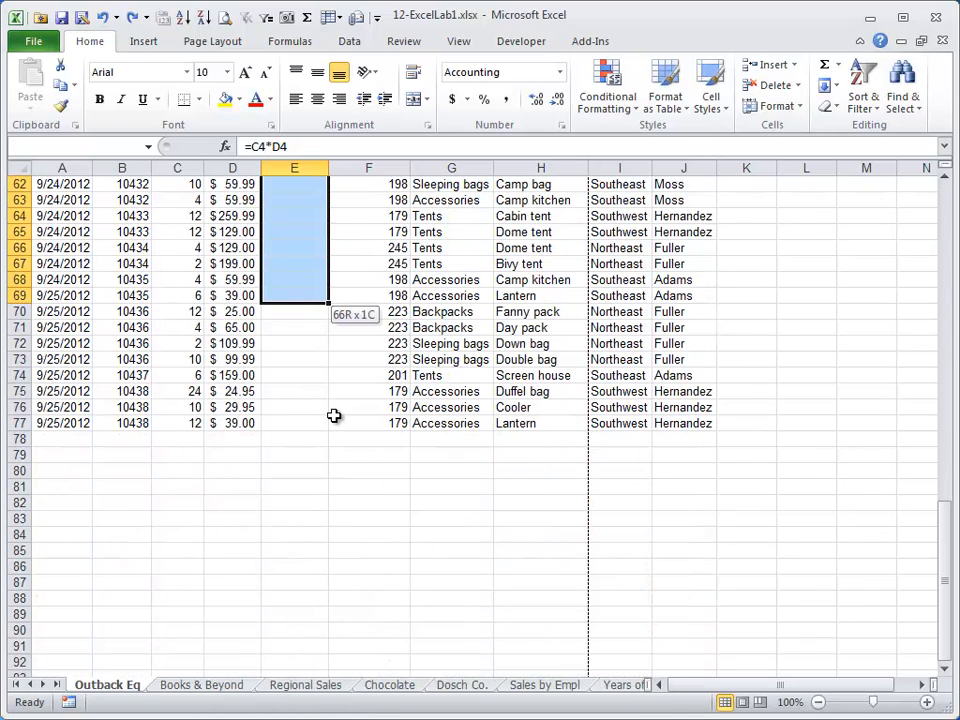
{"action": "key", "text": "shift+Down"}
{"action": "key", "text": "shift+Down"}
{"action": "key", "text": "shift+Down"}
{"action": "key", "text": "shift+Down"}
{"action": "key", "text": "shift+Down"}
{"action": "key", "text": "shift+Down"}
{"action": "key", "text": "shift+Down"}
{"action": "key", "text": "shift+Down"}
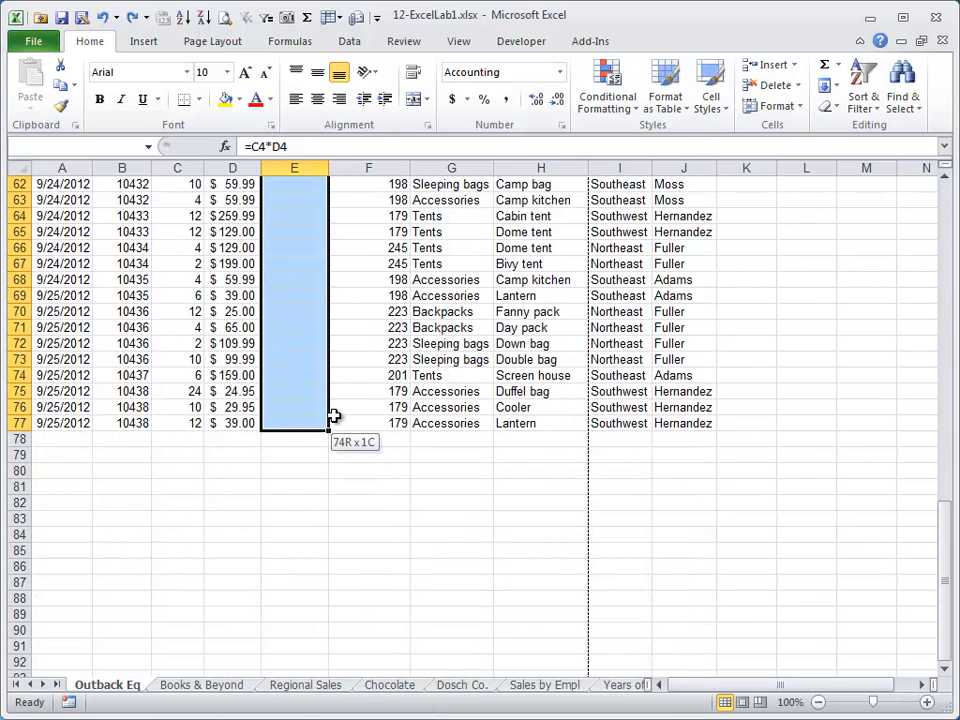
{"action": "key", "text": "ctrl+d"}
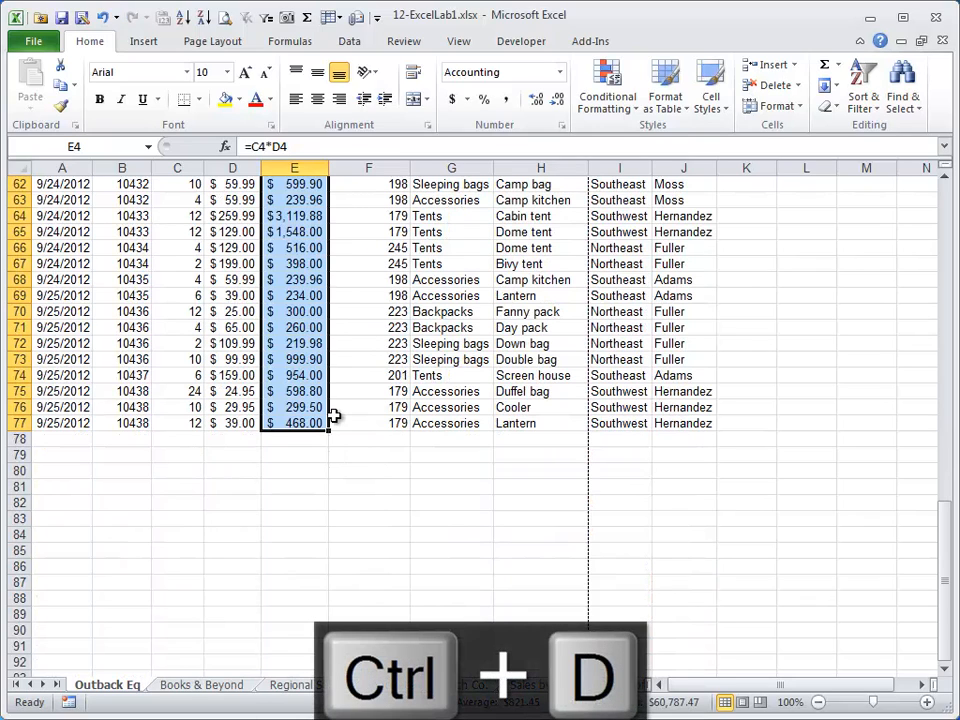
Inspect the copied Total Sales formulas near the last rows, including the cell references in E72 and E73.
{"action": "scroll", "coordinate": [333, 415], "scroll_direction": "up", "scroll_amount": 1}
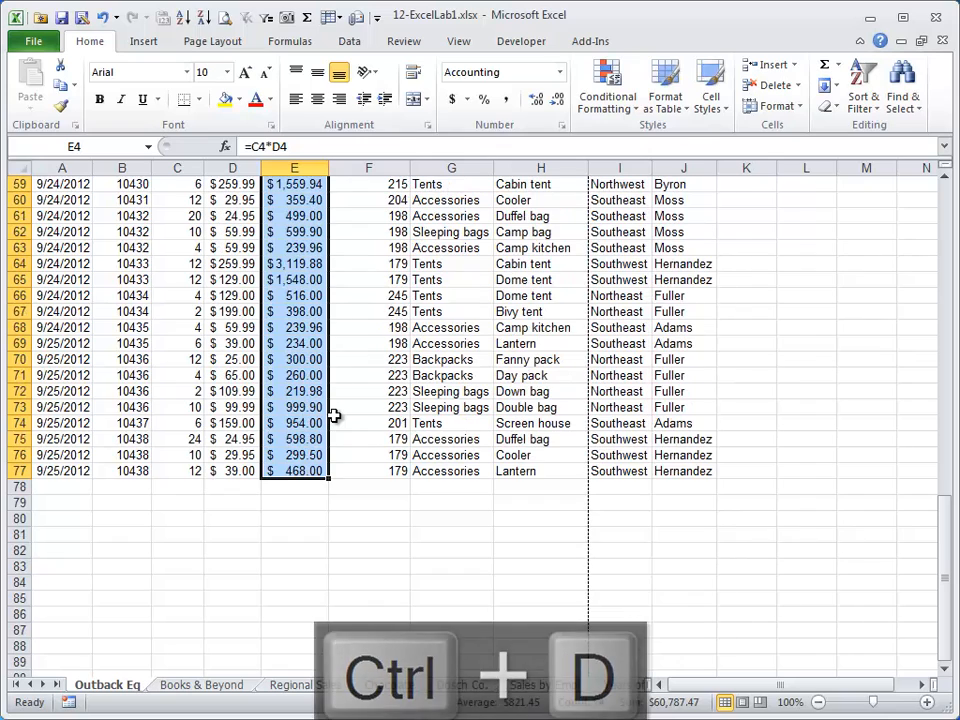
{"action": "left_click", "coordinate": [315, 390]}
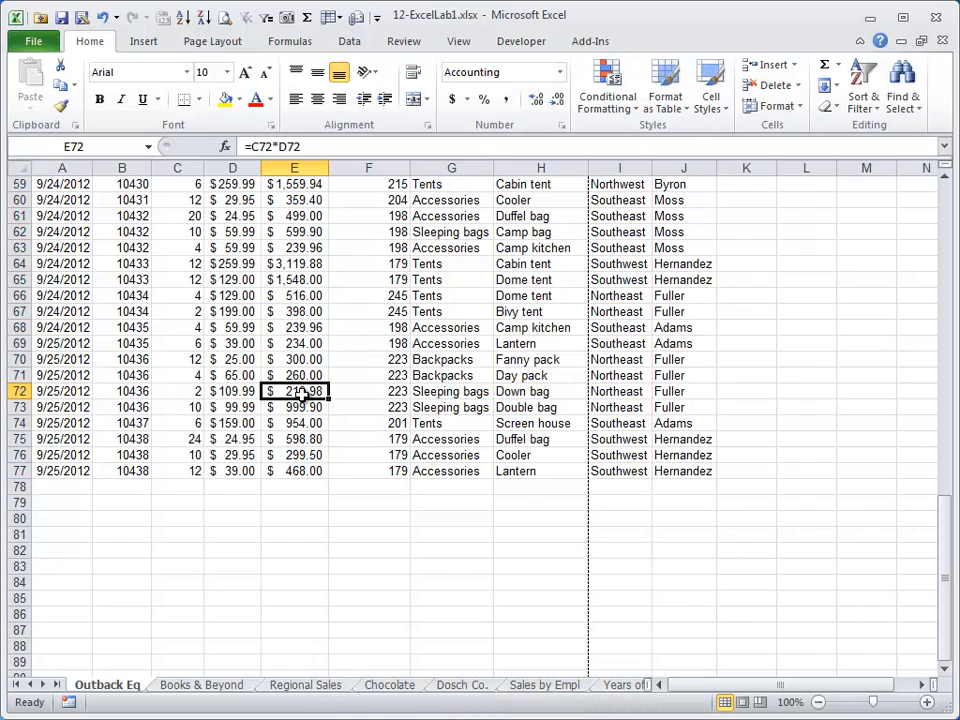
{"action": "key", "text": "F2"}
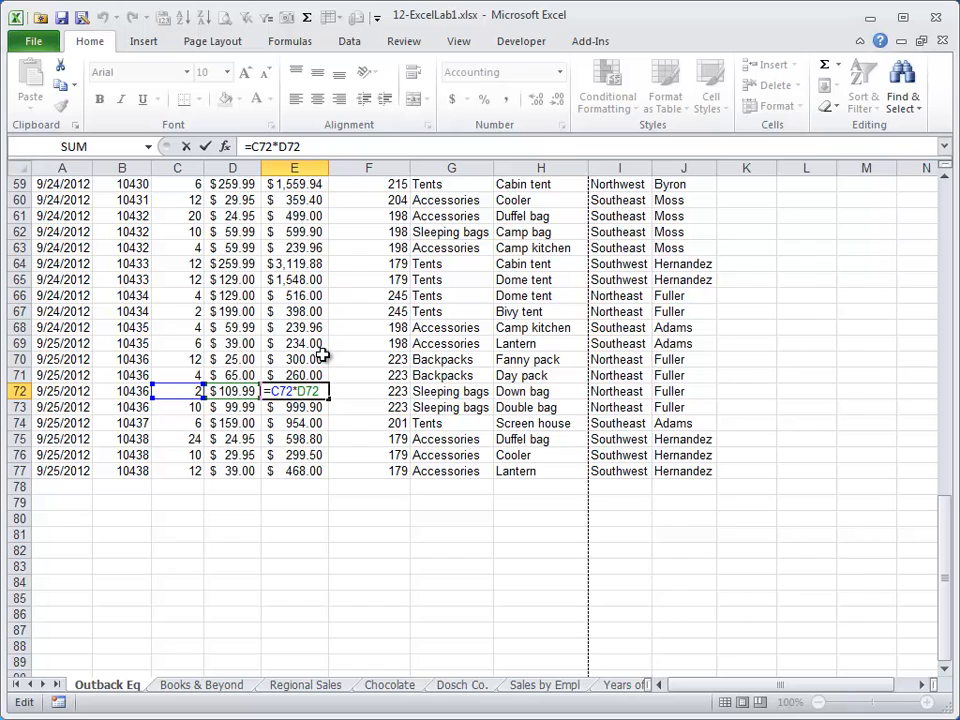
{"action": "key", "text": "Escape"}
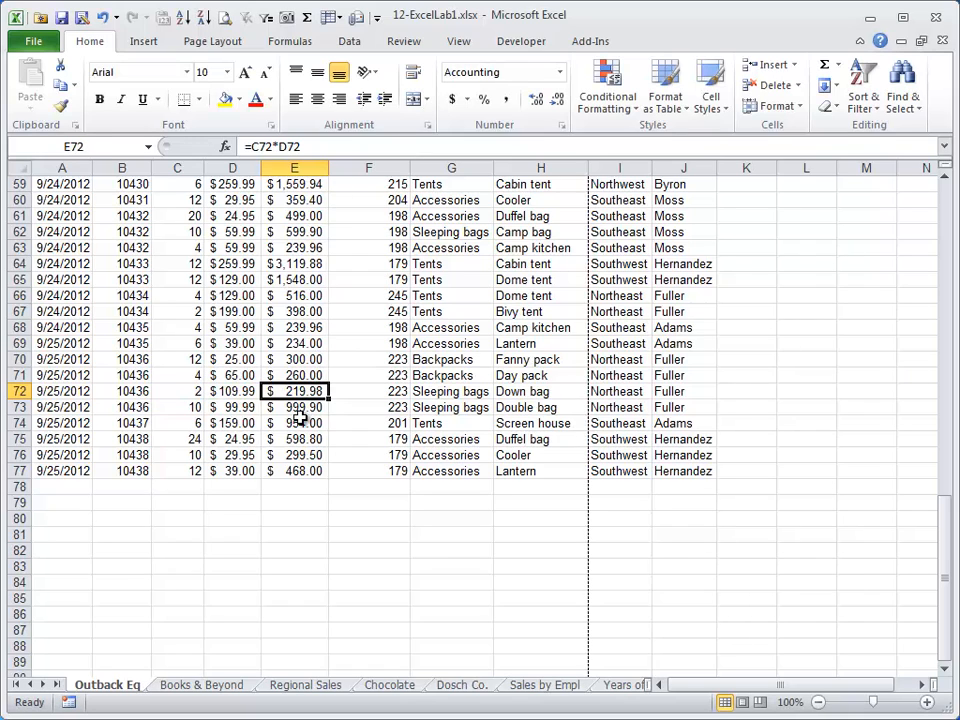
{"action": "left_click", "coordinate": [120, 422]}
{"action": "left_click", "coordinate": [232, 422]}
{"action": "left_click", "coordinate": [310, 410]}
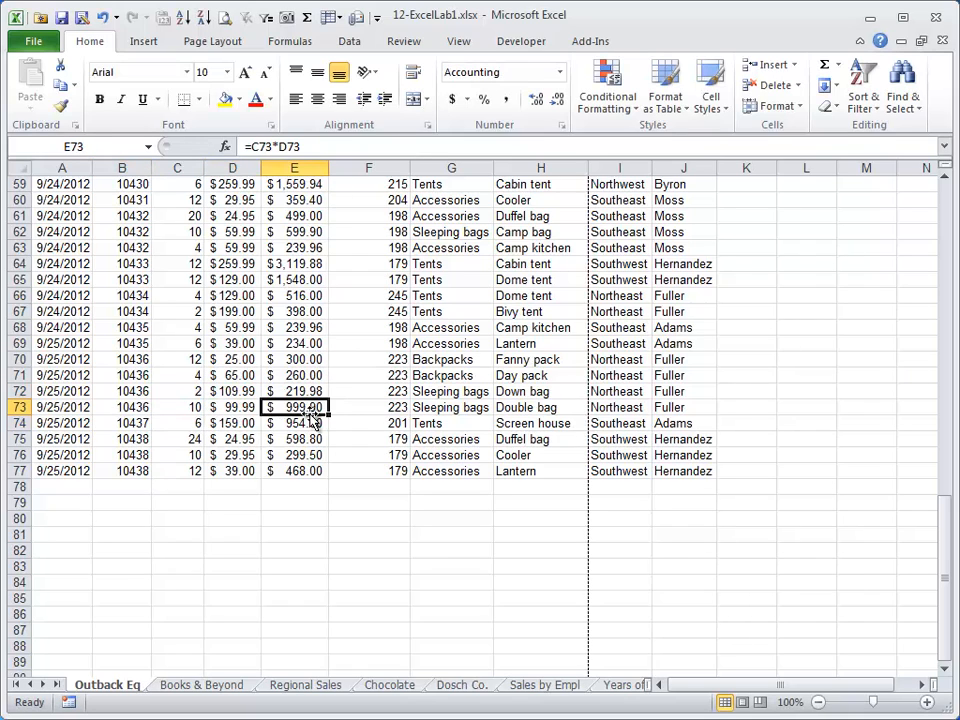
{"action": "left_click", "coordinate": [388, 422]}
{"action": "left_click", "coordinate": [442, 424]}
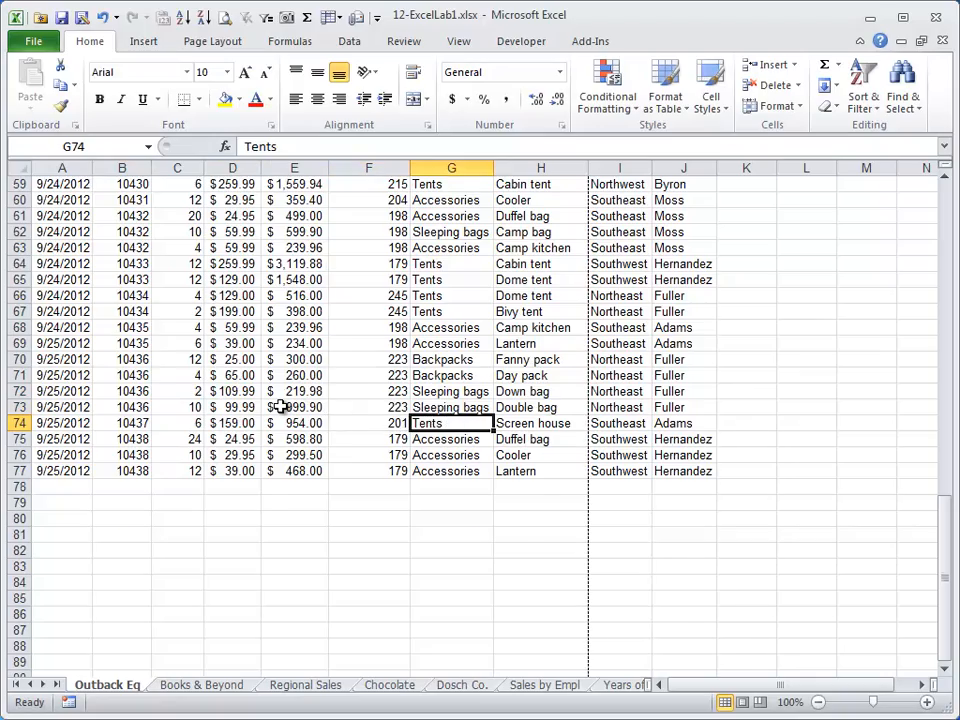
Freeze the panes at A4 and scroll through the orders to check rows 1 to 3.
{"action": "scroll", "coordinate": [281, 407], "scroll_direction": "up", "scroll_amount": 19}
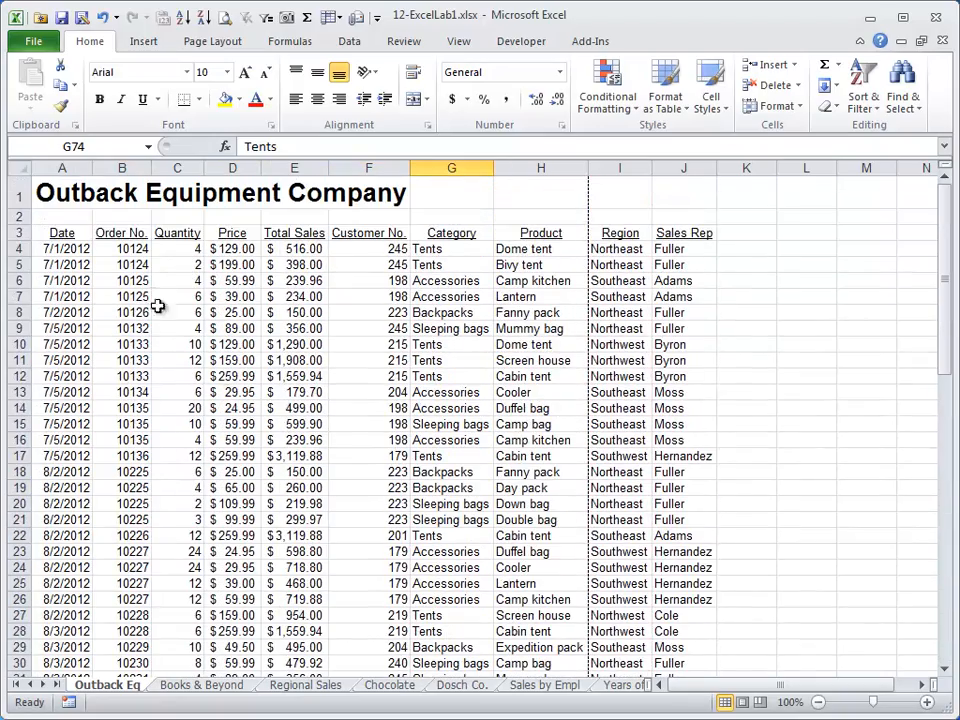
{"action": "left_click", "coordinate": [86, 250]}
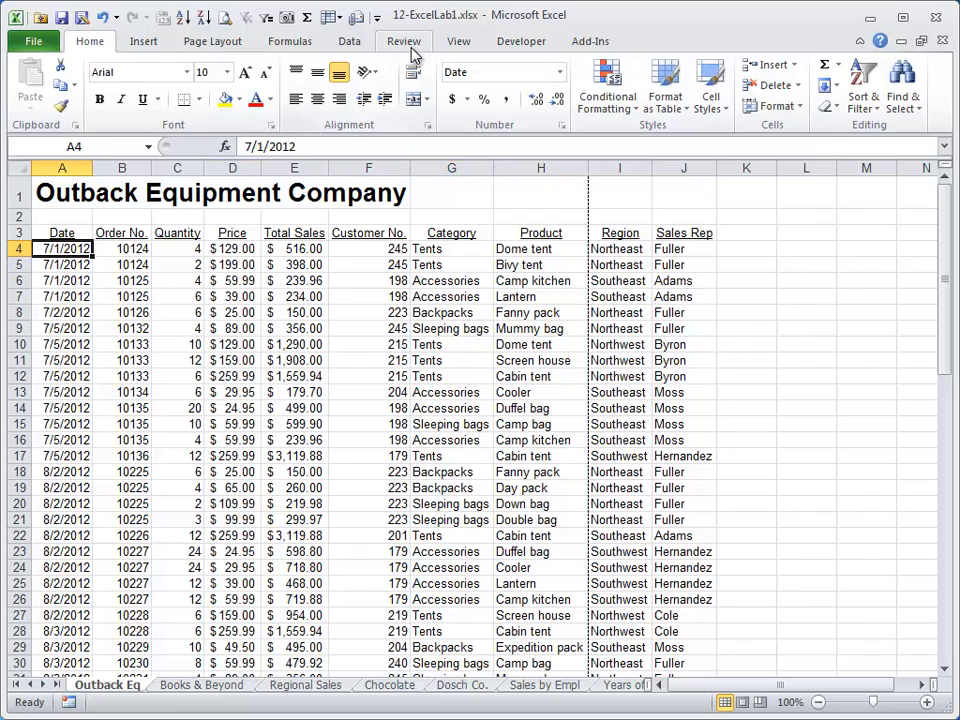
{"action": "left_click", "coordinate": [457, 44]}
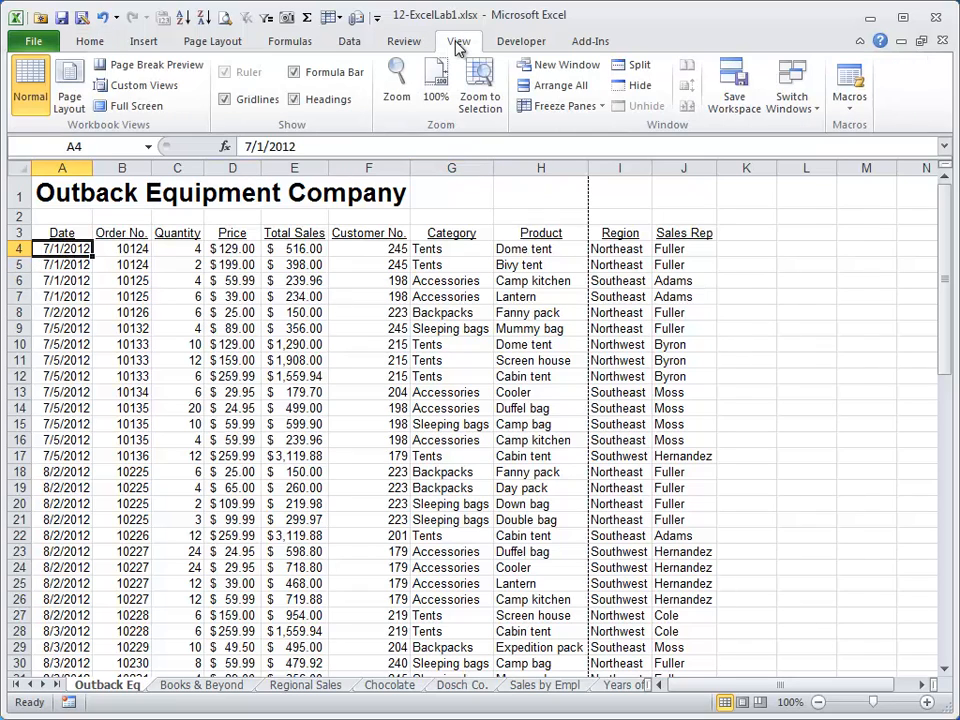
{"action": "left_click", "coordinate": [603, 108]}
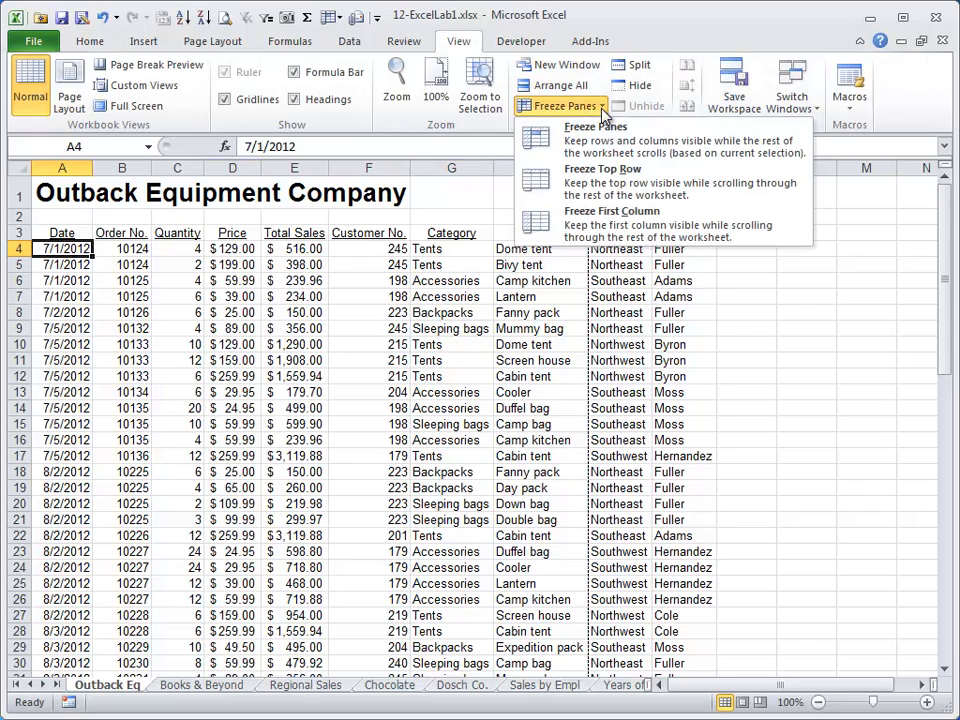
{"action": "left_click", "coordinate": [617, 160]}
{"action": "scroll", "coordinate": [435, 394], "scroll_direction": "down", "scroll_amount": 7}
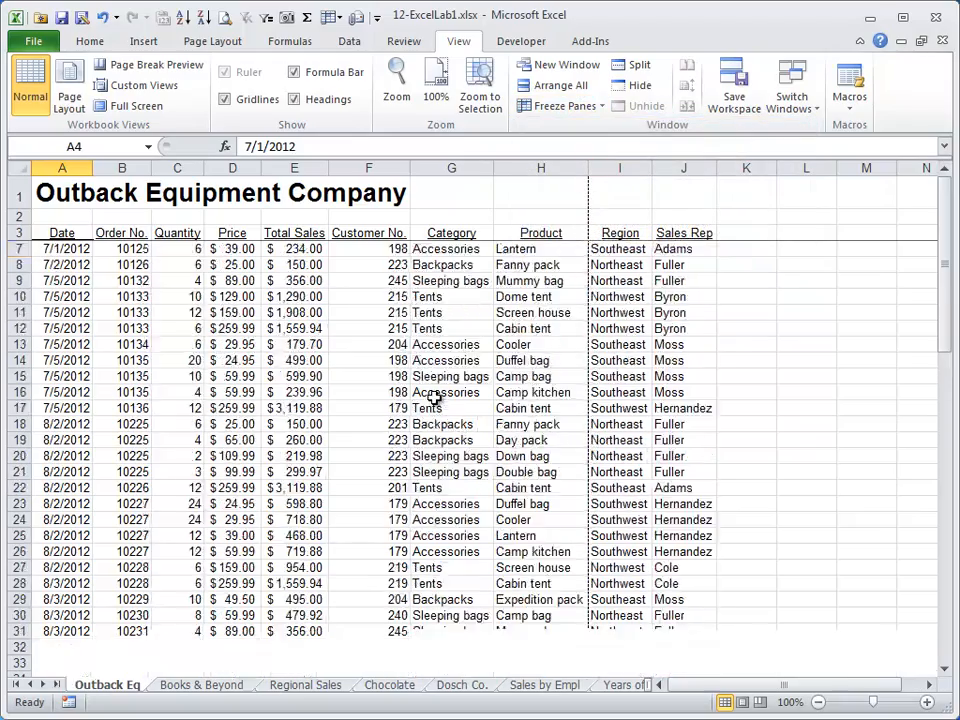
{"action": "scroll", "coordinate": [435, 397], "scroll_direction": "down", "scroll_amount": 7}
{"action": "scroll", "coordinate": [435, 397], "scroll_direction": "up", "scroll_amount": 14}
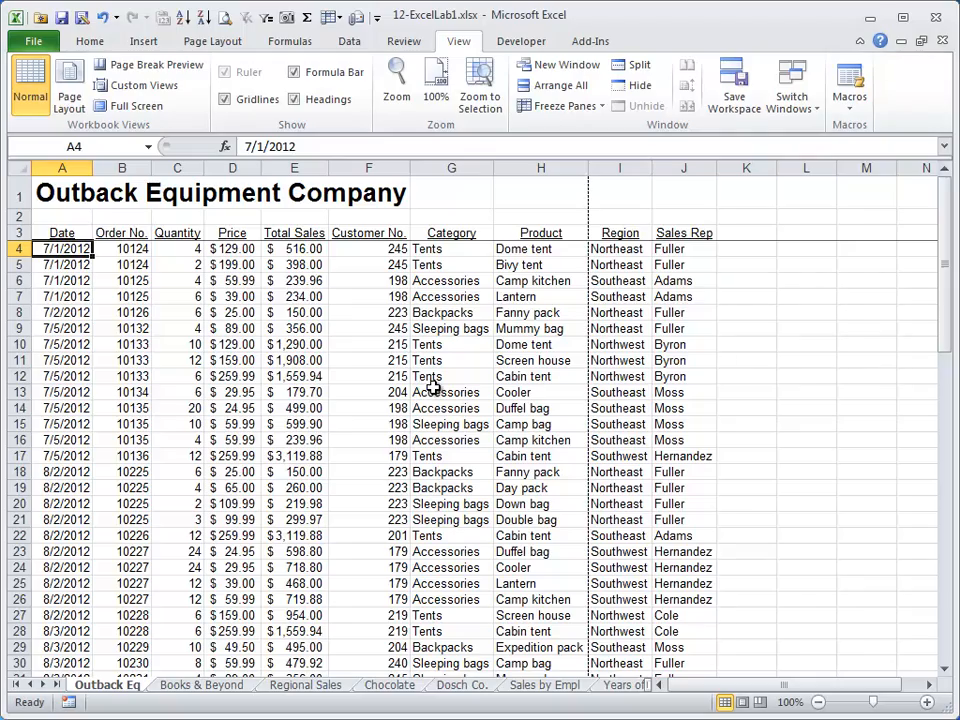
{"action": "scroll", "coordinate": [433, 387], "scroll_direction": "down", "scroll_amount": 20}
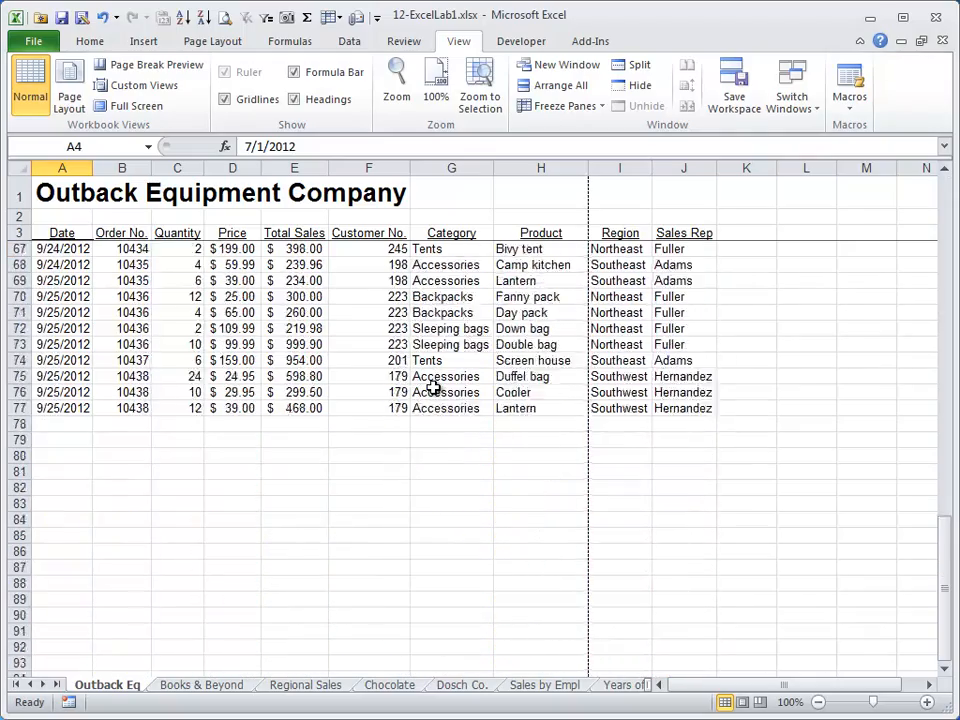
{"action": "scroll", "coordinate": [433, 387], "scroll_direction": "up", "scroll_amount": 20}
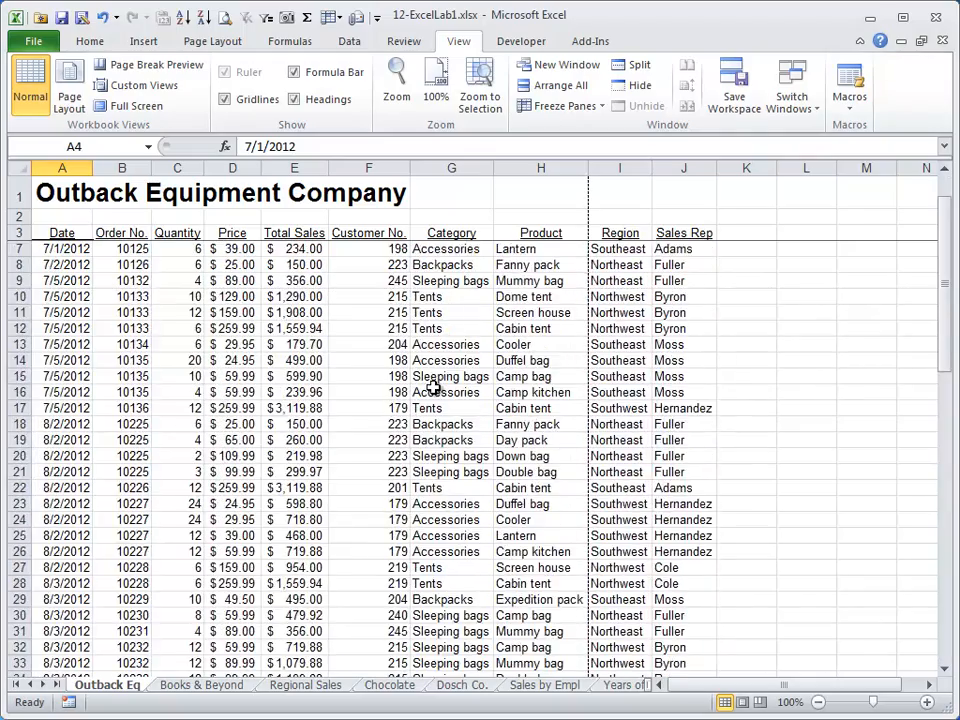
Unfreeze the current panes and freeze them at C4, locking rows 1 to 3 and columns A and B.
{"action": "left_click", "coordinate": [590, 108]}
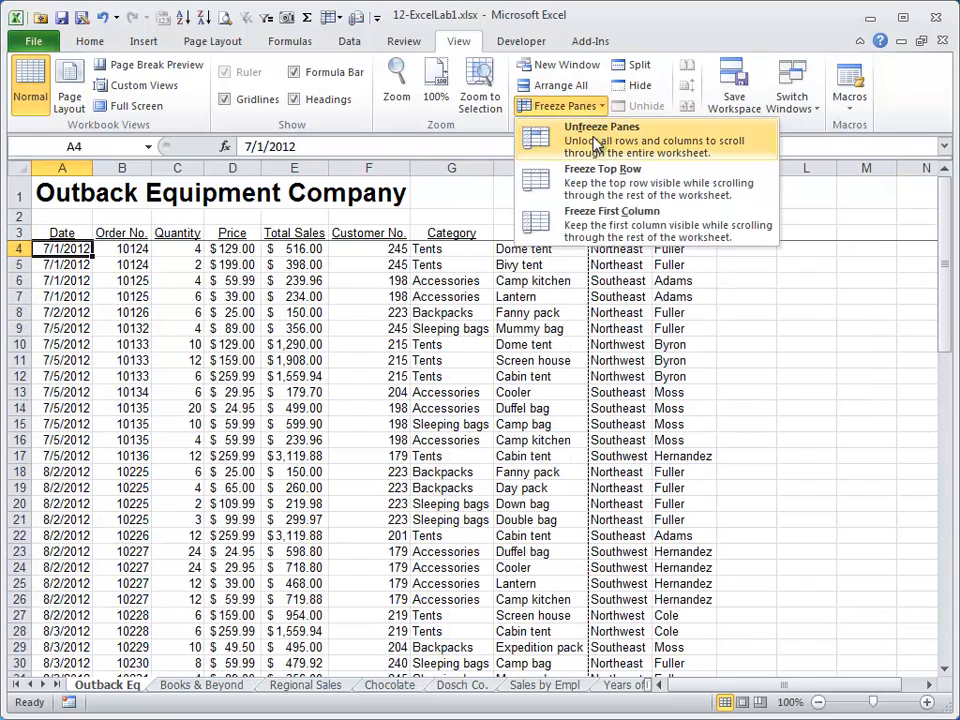
{"action": "left_click", "coordinate": [549, 163]}
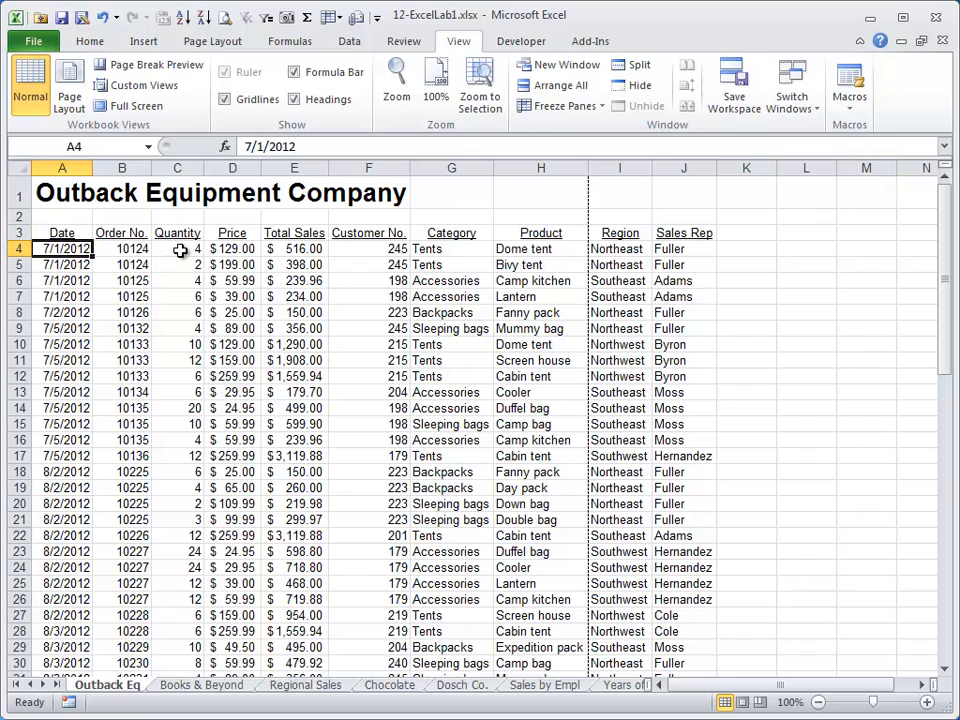
{"action": "left_click", "coordinate": [193, 251]}
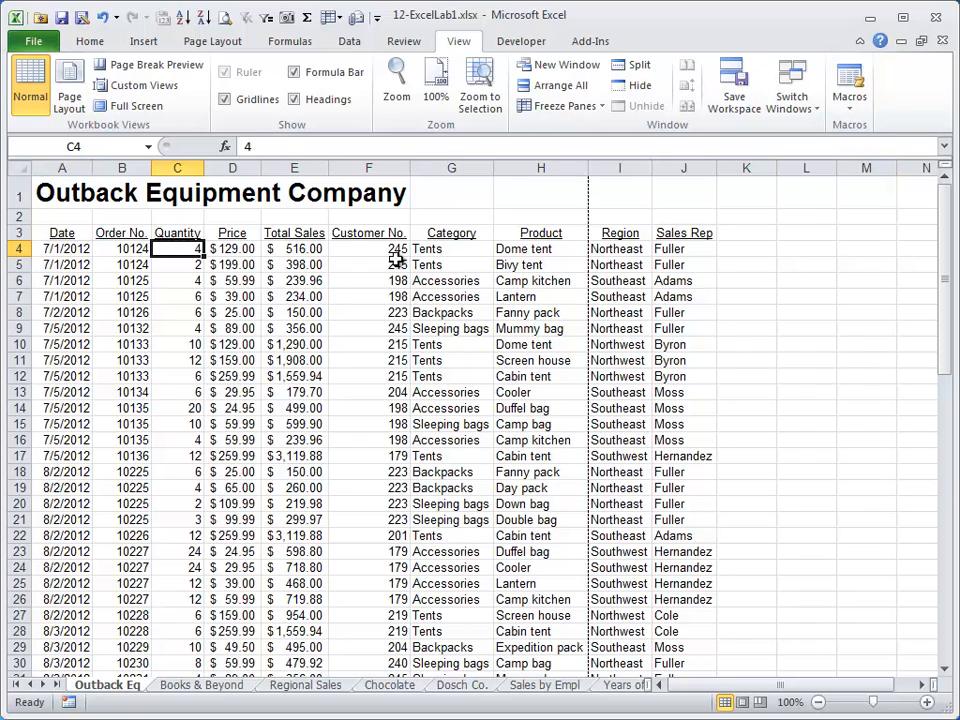
{"action": "left_click", "coordinate": [565, 105]}
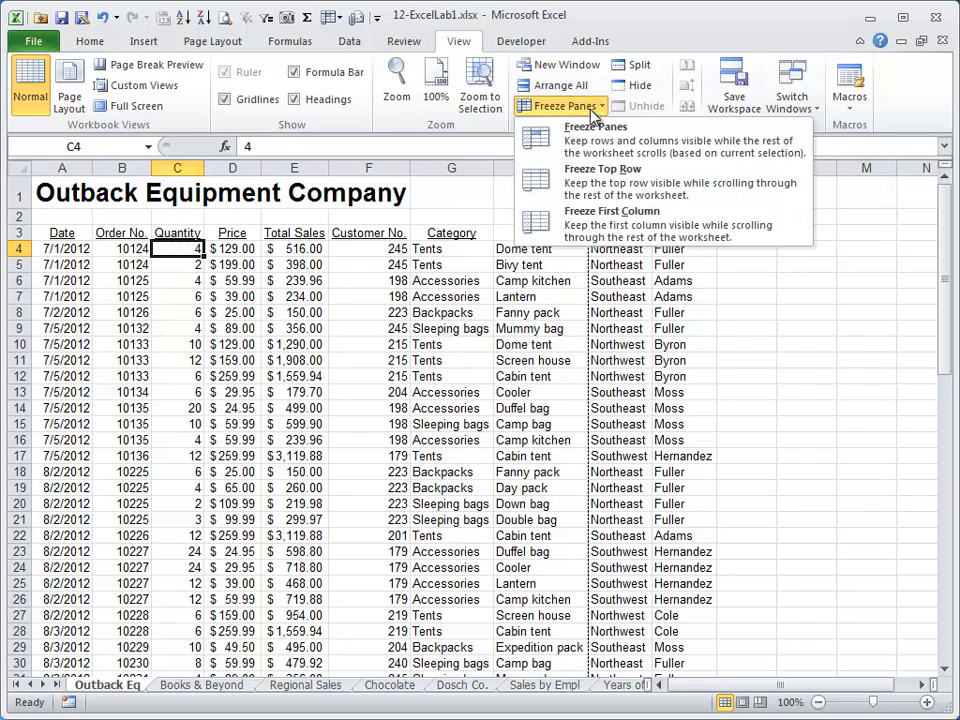
{"action": "left_click", "coordinate": [540, 134]}
Examine the frozen columns A and B while moving along row 4 out to column V and back to C4.
{"action": "key", "text": "Right"}
{"action": "key", "text": "Right"}
{"action": "key", "text": "Right"}
{"action": "key", "text": "Right"}
{"action": "key", "text": "Right"}
{"action": "key", "text": "Right"}
{"action": "key", "text": "Right"}
{"action": "key", "text": "Right"}
{"action": "key", "text": "Right"}
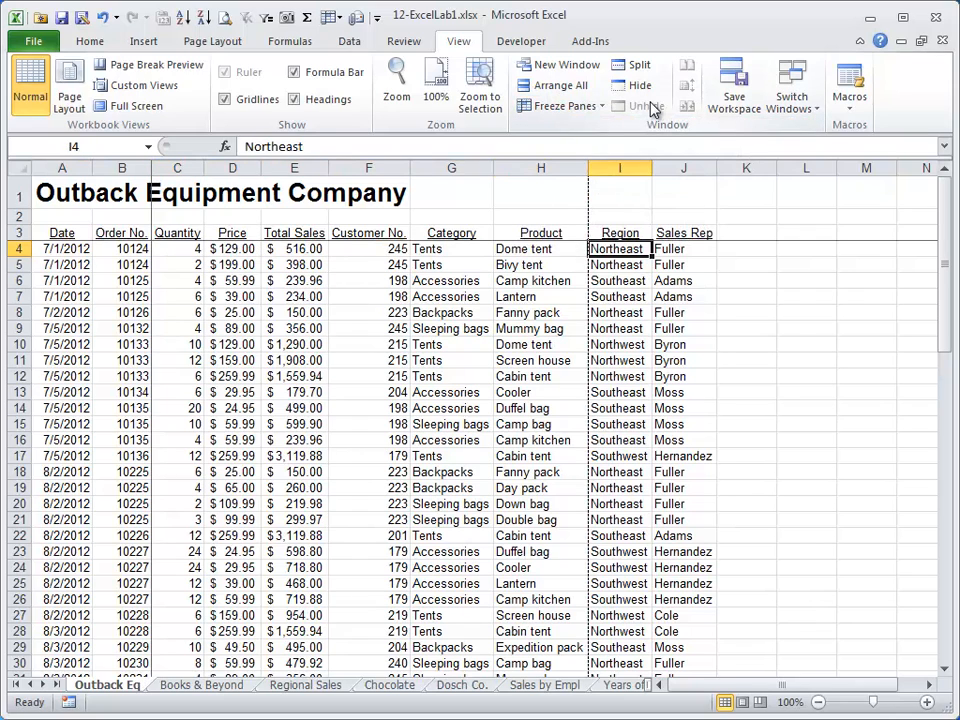
{"action": "key", "text": "Right"}
{"action": "key", "text": "Right"}
{"action": "key", "text": "Right"}
{"action": "key", "text": "Right"}
{"action": "key", "text": "Right"}
{"action": "key", "text": "Right"}
{"action": "key", "text": "Right"}
{"action": "key", "text": "Right"}
{"action": "key", "text": "Right"}
{"action": "key", "text": "Right"}
{"action": "key", "text": "Right"}
{"action": "key", "text": "Right"}
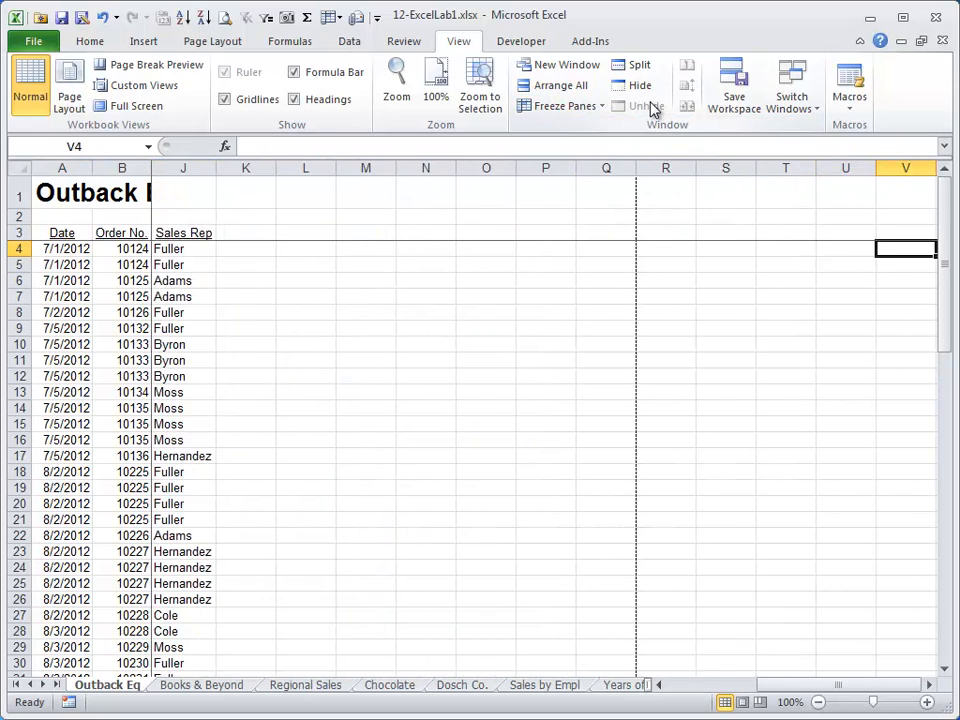
{"action": "key", "text": "Left"}
{"action": "key", "text": "Left"}
{"action": "key", "text": "Left"}
{"action": "key", "text": "Left"}
{"action": "key", "text": "Left"}
{"action": "key", "text": "Left"}
{"action": "key", "text": "Left"}
{"action": "key", "text": "Left"}
{"action": "key", "text": "Left"}
{"action": "key", "text": "Left"}
{"action": "key", "text": "Left"}
{"action": "key", "text": "Left"}
{"action": "key", "text": "Left"}
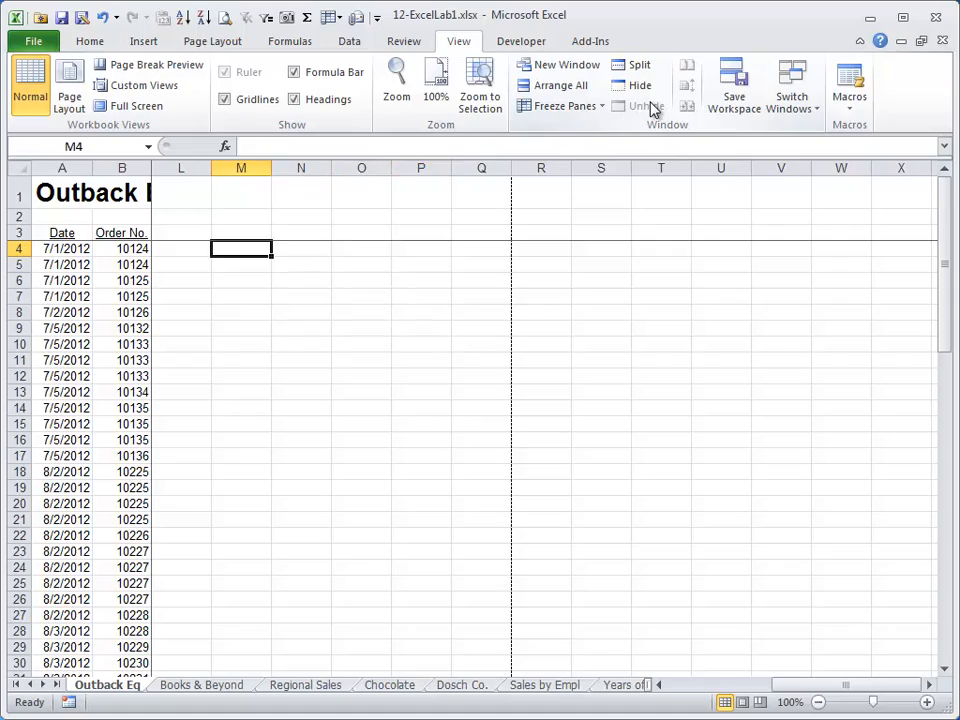
{"action": "key", "text": "Left"}
{"action": "key", "text": "Left"}
{"action": "key", "text": "Left"}
{"action": "key", "text": "Left"}
{"action": "key", "text": "Left"}
{"action": "key", "text": "Left"}
{"action": "key", "text": "Left"}
{"action": "key", "text": "Left"}
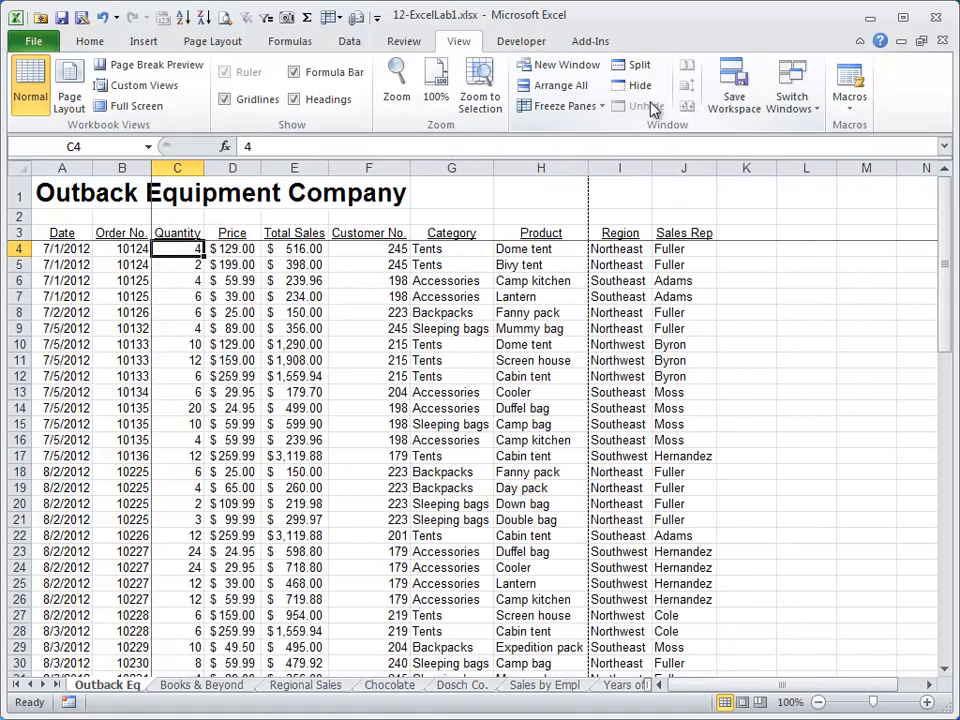
Examine the frozen heading rows while paging down the sheet in column F and back up to row 4.
{"action": "key", "text": "Right"}
{"action": "key", "text": "Right"}
{"action": "key", "text": "Right"}
{"action": "key", "text": "Page_Down"}
{"action": "key", "text": "Page_Down"}
{"action": "key", "text": "Page_Down"}
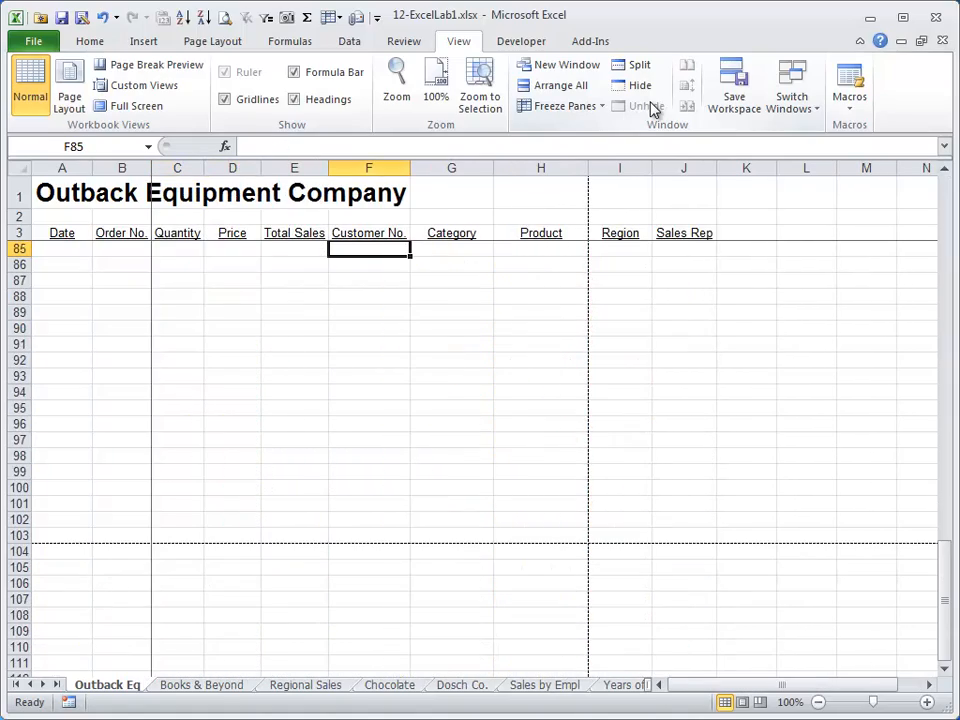
{"action": "key", "text": "Page_Up"}
{"action": "key", "text": "Page_Up"}
{"action": "key", "text": "Page_Up"}
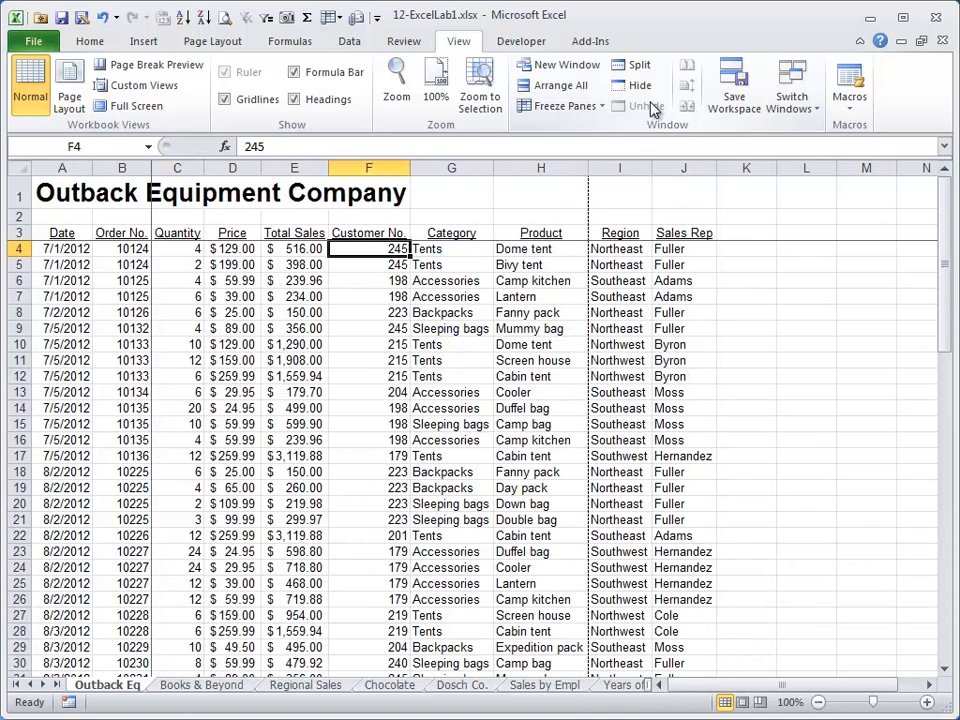
Return to the Date heading in A3 and unfreeze all rows and columns on the sheet.
{"action": "key", "text": "Up"}
{"action": "key", "text": "Left"}
{"action": "key", "text": "Left"}
{"action": "key", "text": "Left"}
{"action": "key", "text": "Left"}
{"action": "key", "text": "Left"}
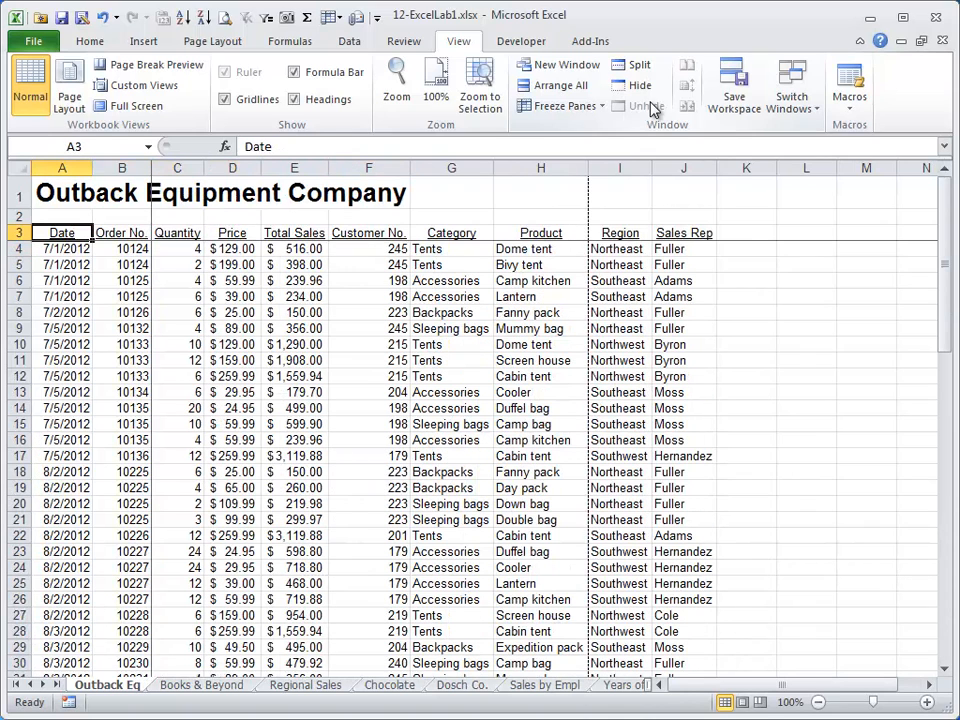
{"action": "left_click", "coordinate": [592, 106]}
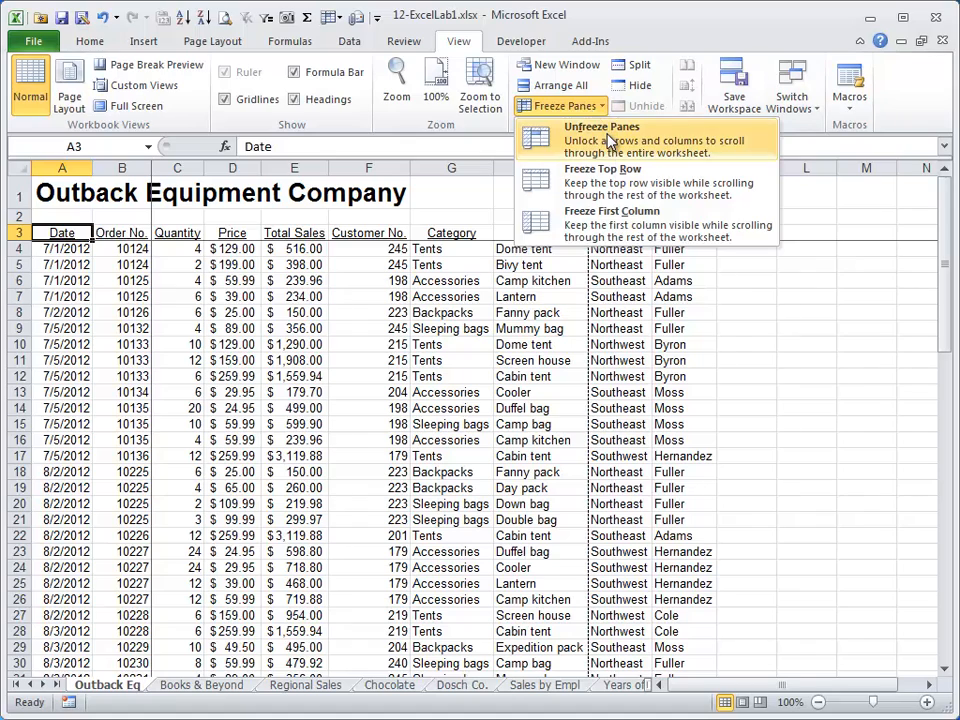
{"action": "left_click", "coordinate": [609, 141]}
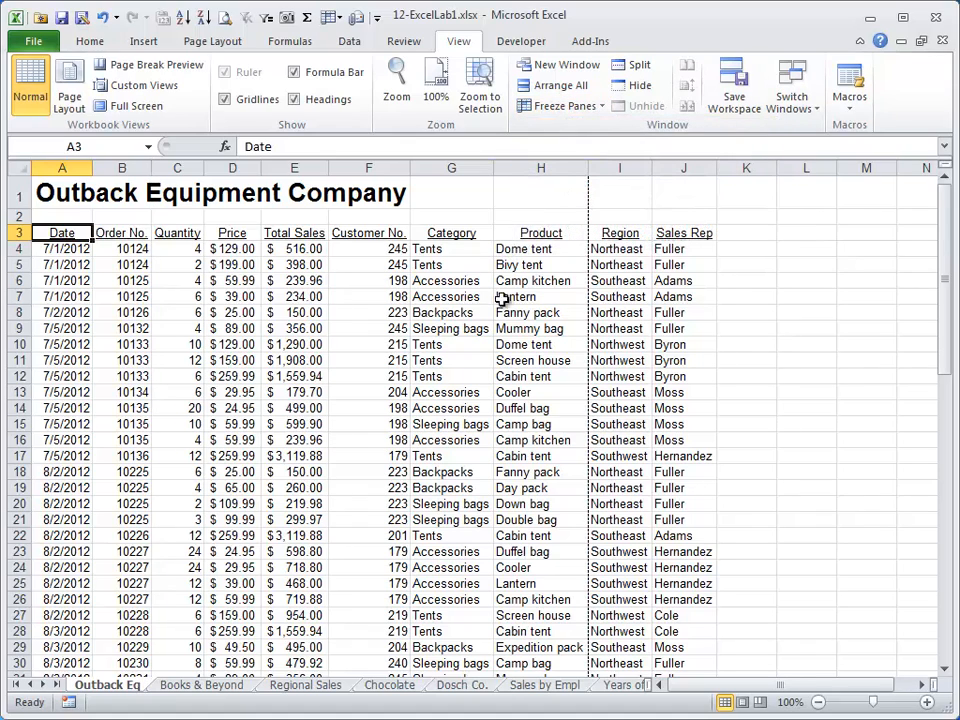
Split the window into four panes at G14 and scroll the lower panes through the remaining orders.
{"action": "left_click", "coordinate": [440, 408]}
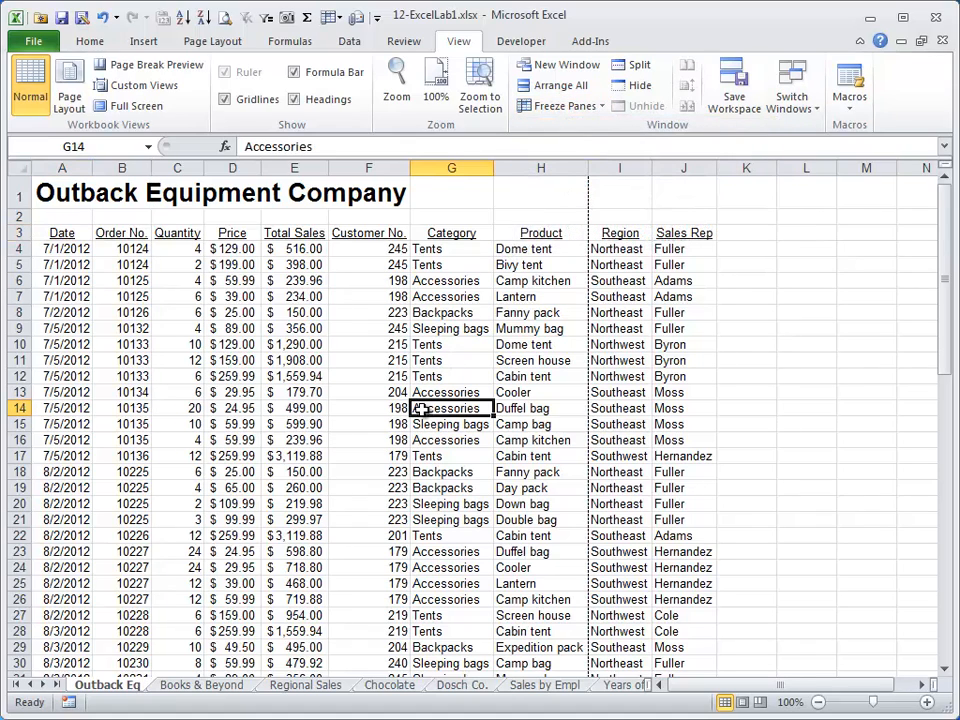
{"action": "left_click", "coordinate": [641, 68]}
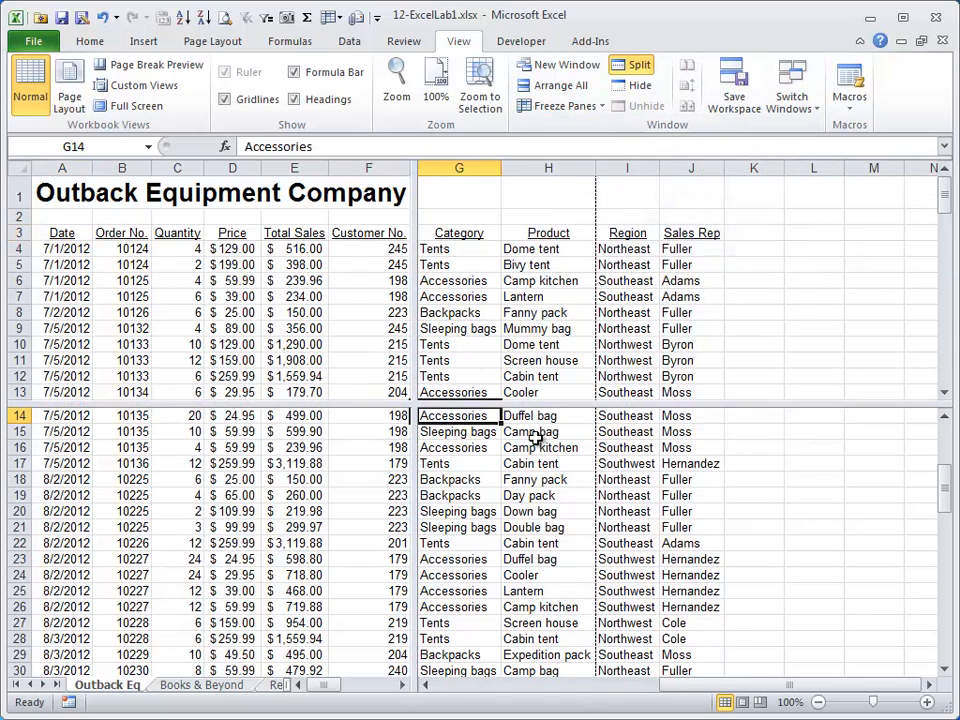
{"action": "key", "text": "Down"}
{"action": "key", "text": "Down"}
{"action": "key", "text": "Down"}
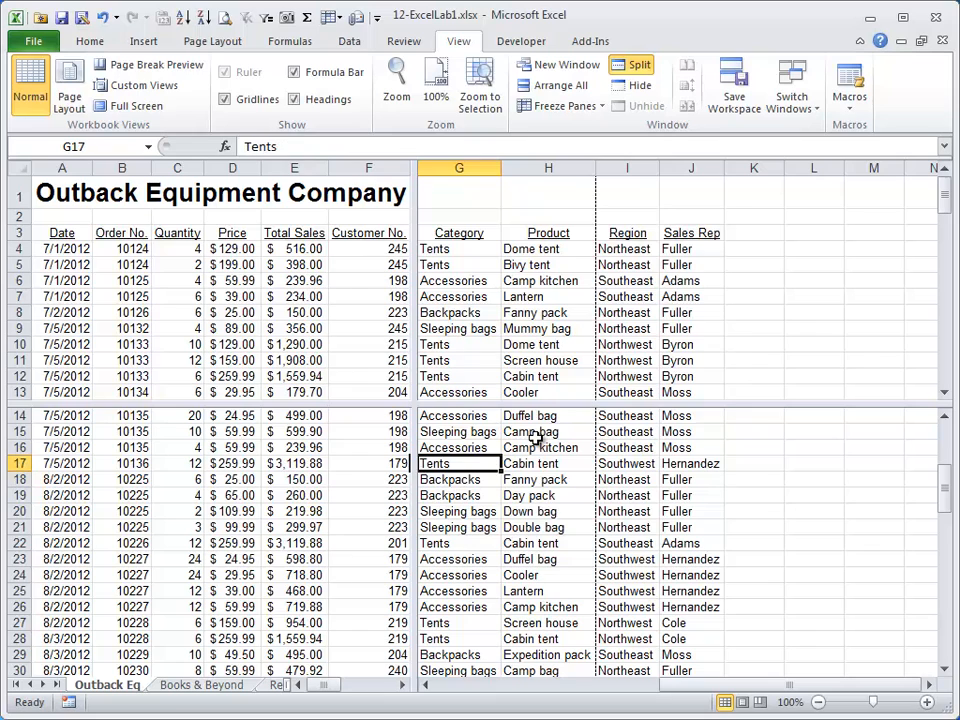
{"action": "key", "text": "Up"}
{"action": "key", "text": "Down"}
{"action": "key", "text": "Page_Down"}
{"action": "key", "text": "Page_Down"}
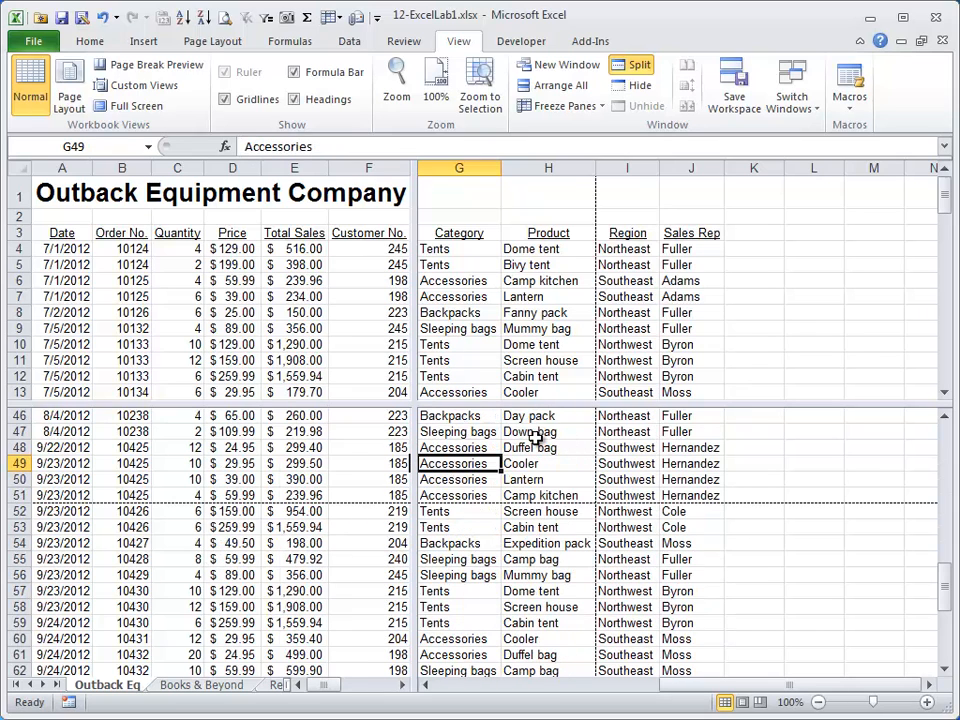
{"action": "left_click", "coordinate": [251, 491]}
{"action": "key", "text": "Page_Down"}
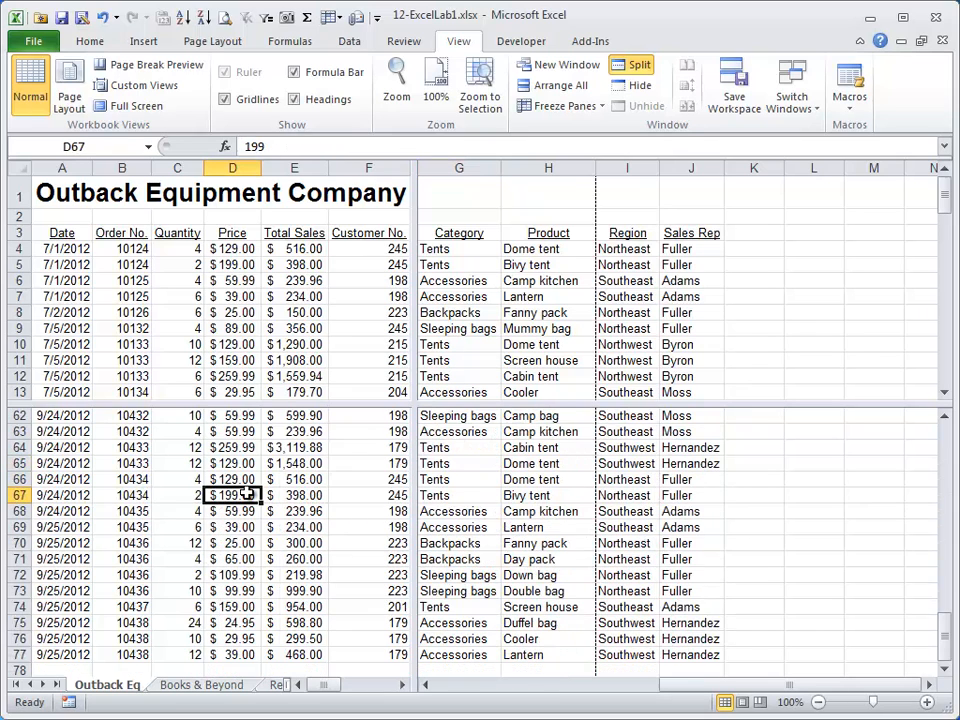
{"action": "key", "text": "Page_Up"}
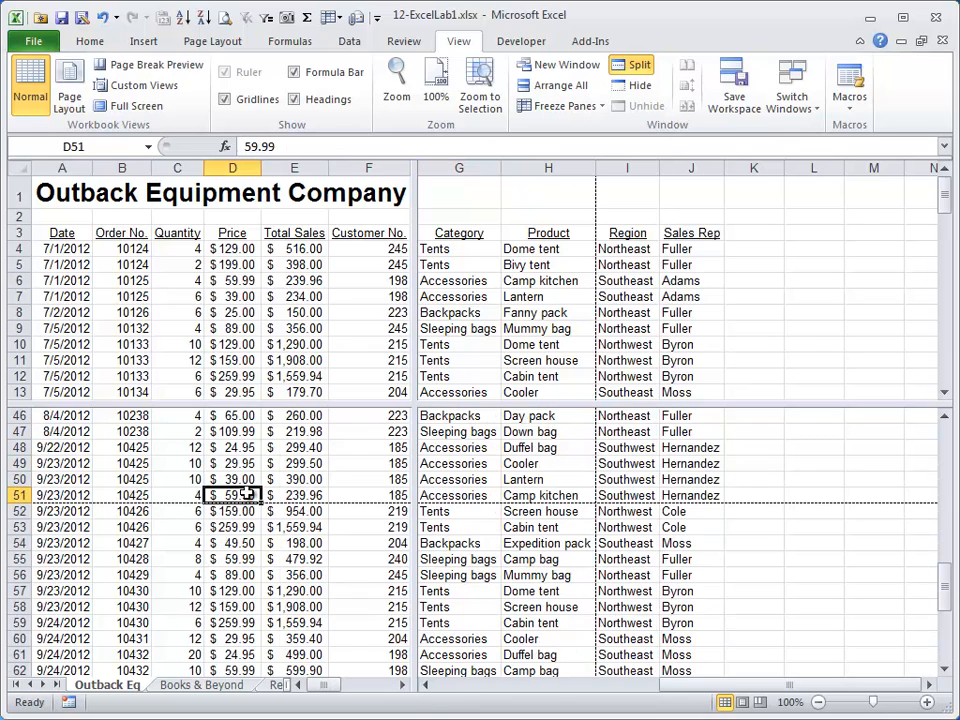
Move along row 51 from column D to column H to compare the adjoining split panes.
{"action": "key", "text": "Right"}
{"action": "key", "text": "Right"}
{"action": "key", "text": "Right"}
{"action": "key", "text": "Right"}
{"action": "key", "text": "Left"}
{"action": "key", "text": "Left"}
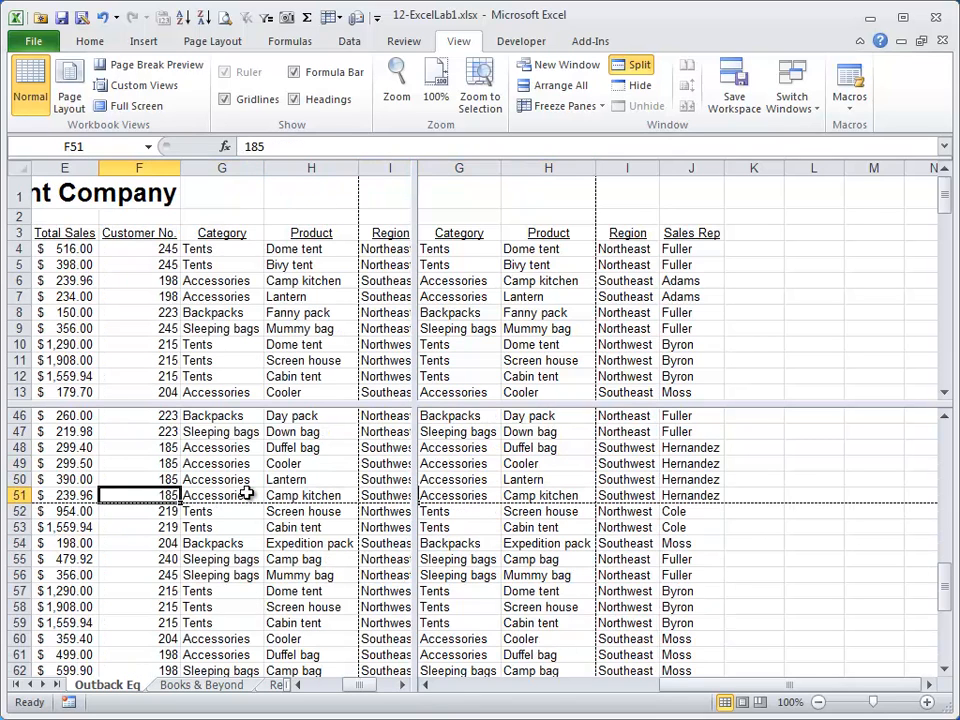
{"action": "key", "text": "Right"}
{"action": "key", "text": "Right"}
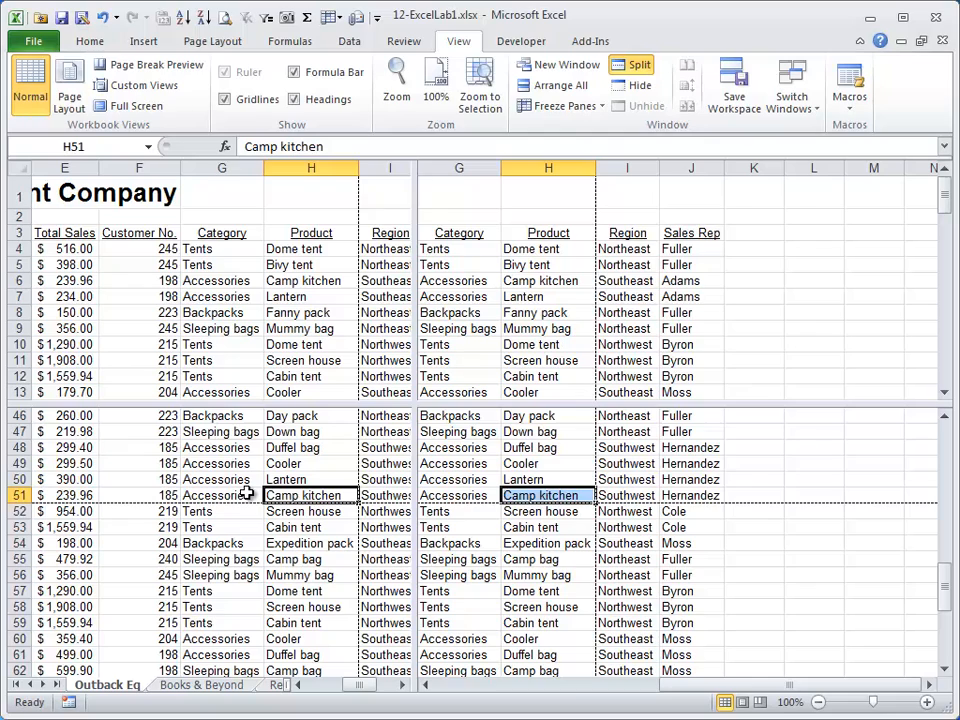
Try the sample text adfsadfsadfasdf in cell H51 across the split panes and cancel the entry.
{"action": "left_click", "coordinate": [245, 493]}
{"action": "key", "text": "Right"}
{"action": "left_click", "coordinate": [321, 495]}
{"action": "type", "text": "adfsadfsadfasdf"}
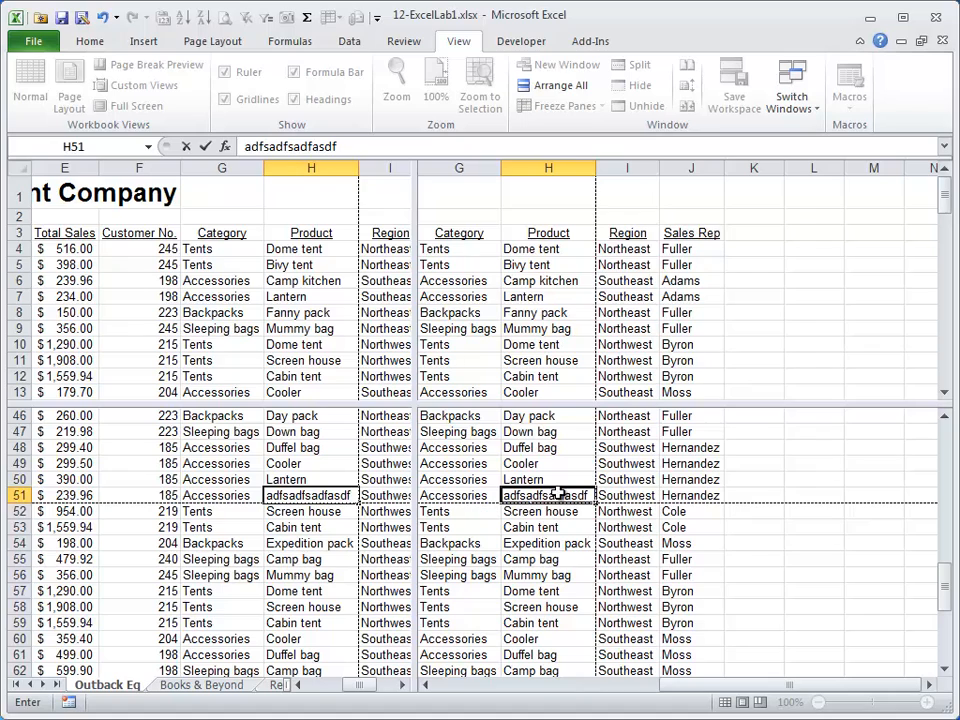
{"action": "key", "text": "Escape"}
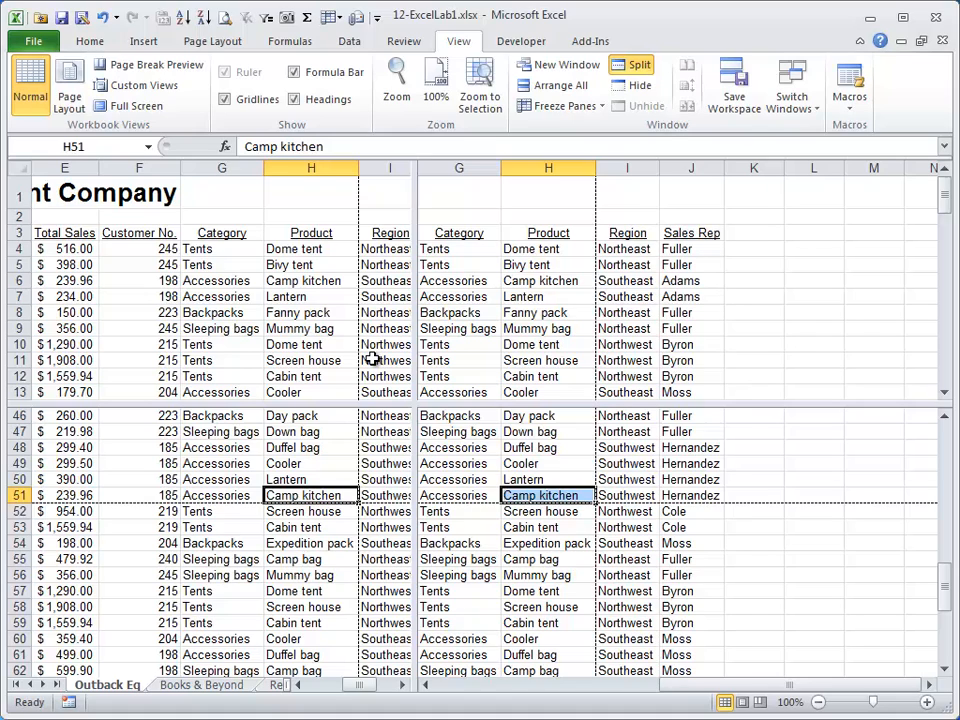
Remove the window split and return to column A in row 5.
{"action": "left_click", "coordinate": [640, 66]}
{"action": "left_click", "coordinate": [310, 267]}
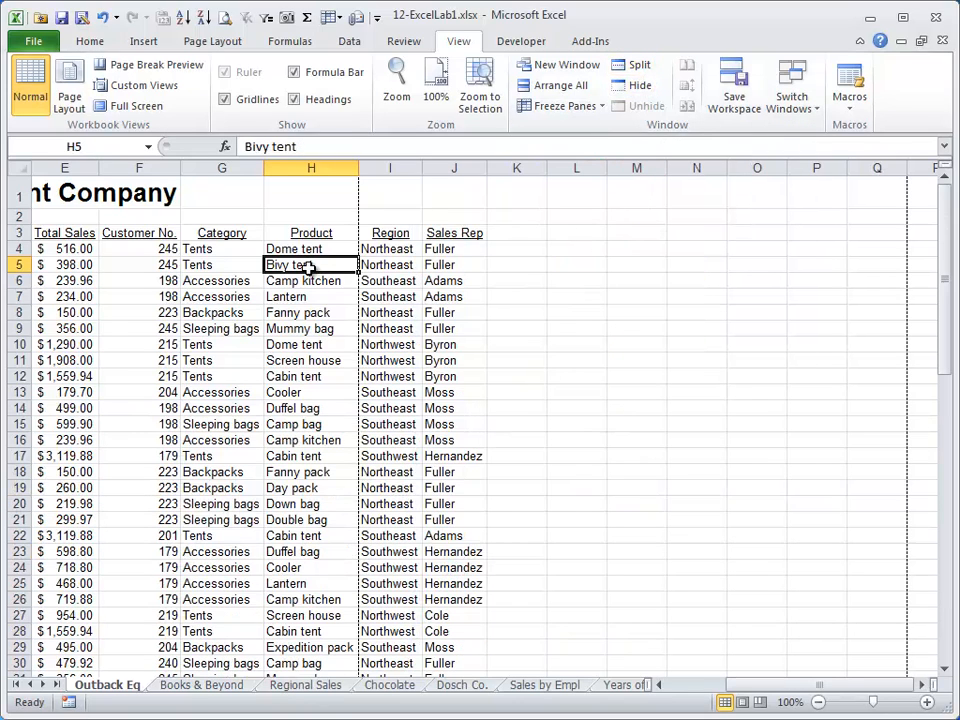
{"action": "key", "text": "Home"}
{"action": "key", "text": "Page_Down"}
{"action": "key", "text": "Page_Up"}
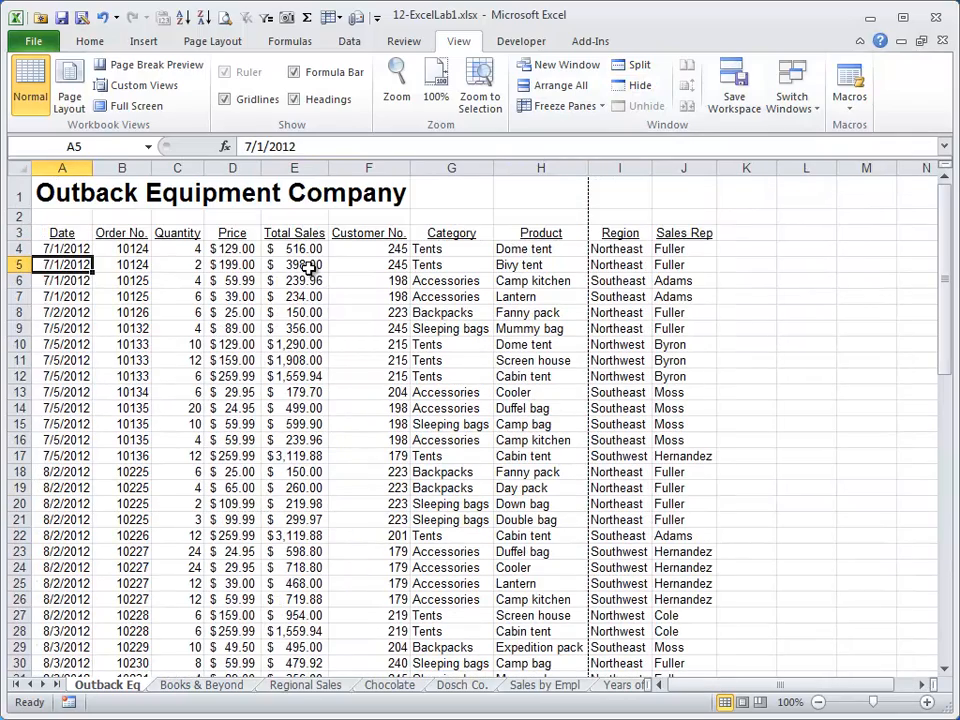
Freeze rows 1 to 3 from cell A4 and page through the orders to check the headings.
{"action": "key", "text": "Up"}
{"action": "left_click", "coordinate": [332, 17]}
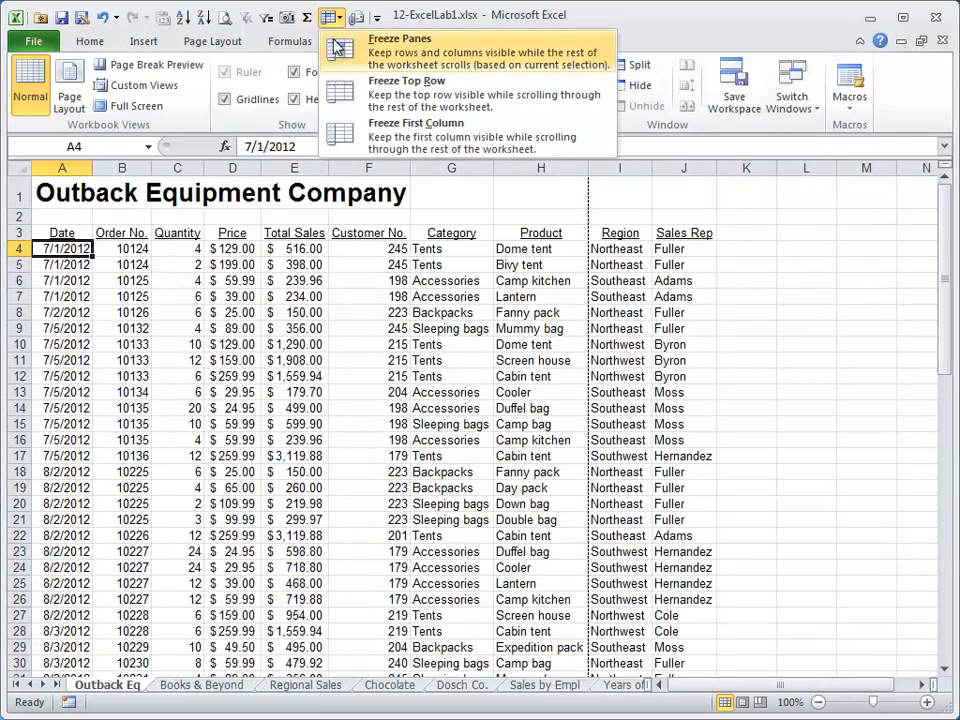
{"action": "left_click", "coordinate": [337, 50]}
{"action": "key", "text": "Page_Down"}
{"action": "key", "text": "Page_Down"}
{"action": "key", "text": "Page_Down"}
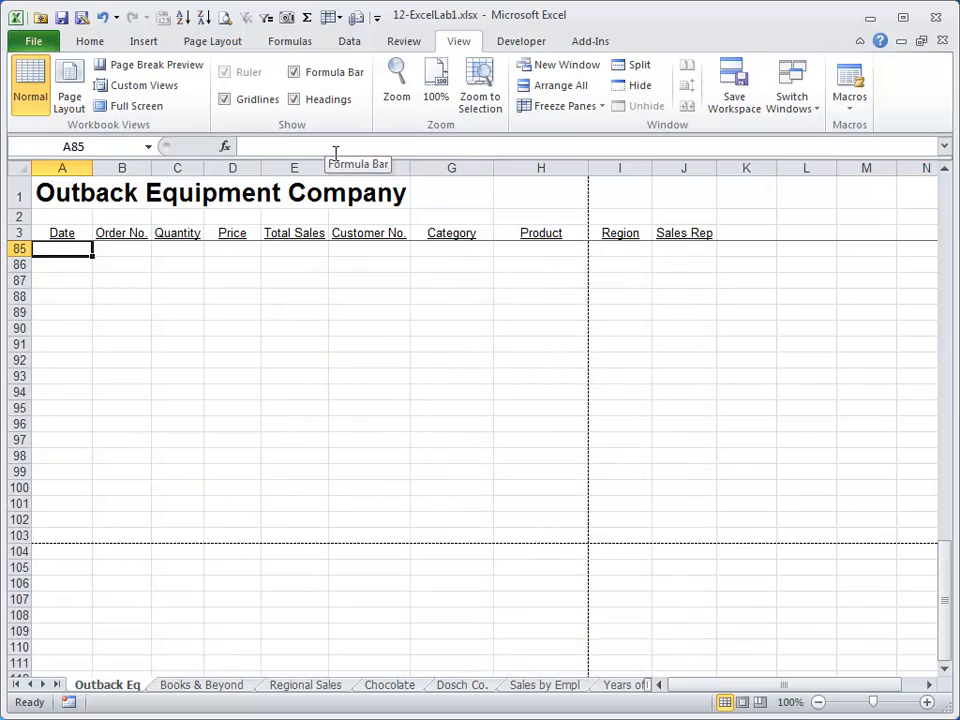
{"action": "key", "text": "Page_Up"}
{"action": "key", "text": "Page_Up"}
{"action": "key", "text": "Page_Up"}
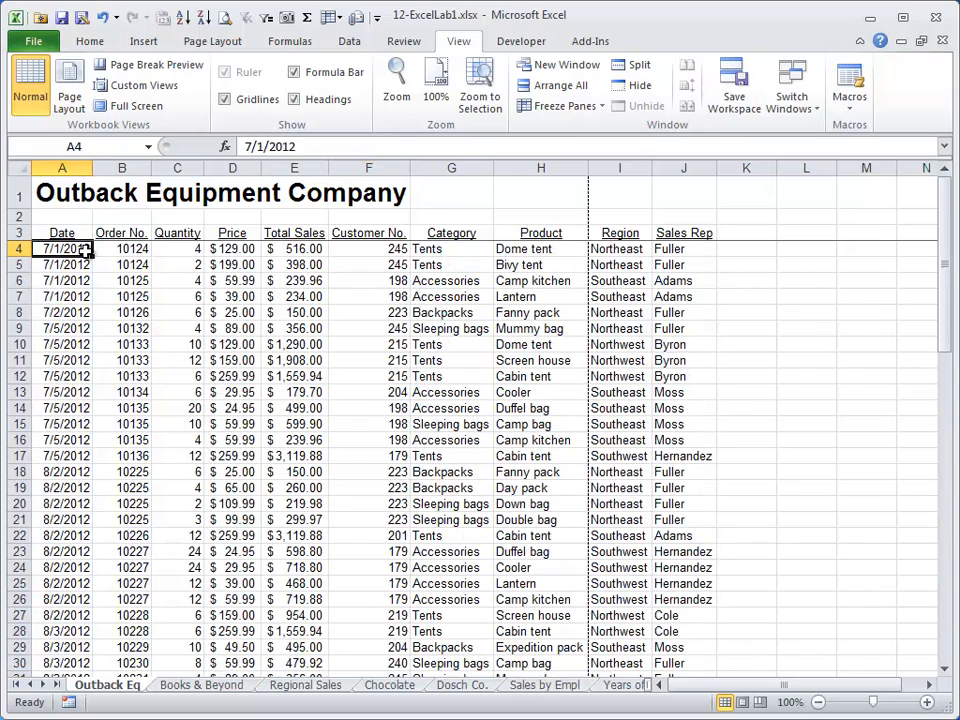
Turn on filtering for the order headings from A4 and turn it off again.
{"action": "left_click", "coordinate": [349, 45]}
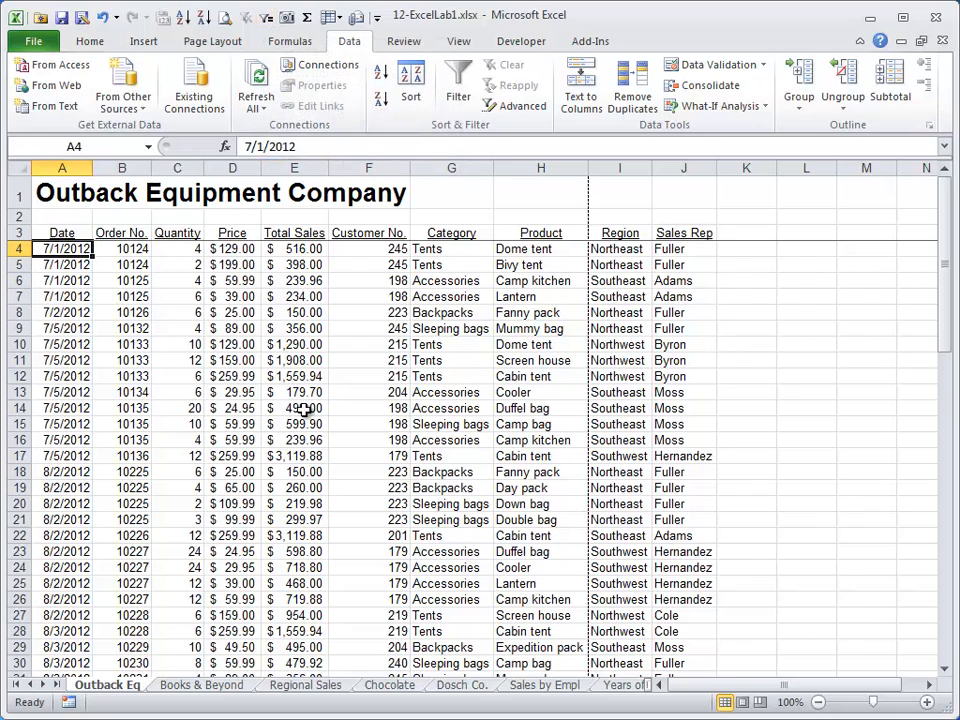
{"action": "scroll", "coordinate": [313, 408], "scroll_direction": "down", "scroll_amount": 6}
{"action": "scroll", "coordinate": [313, 408], "scroll_direction": "up", "scroll_amount": 6}
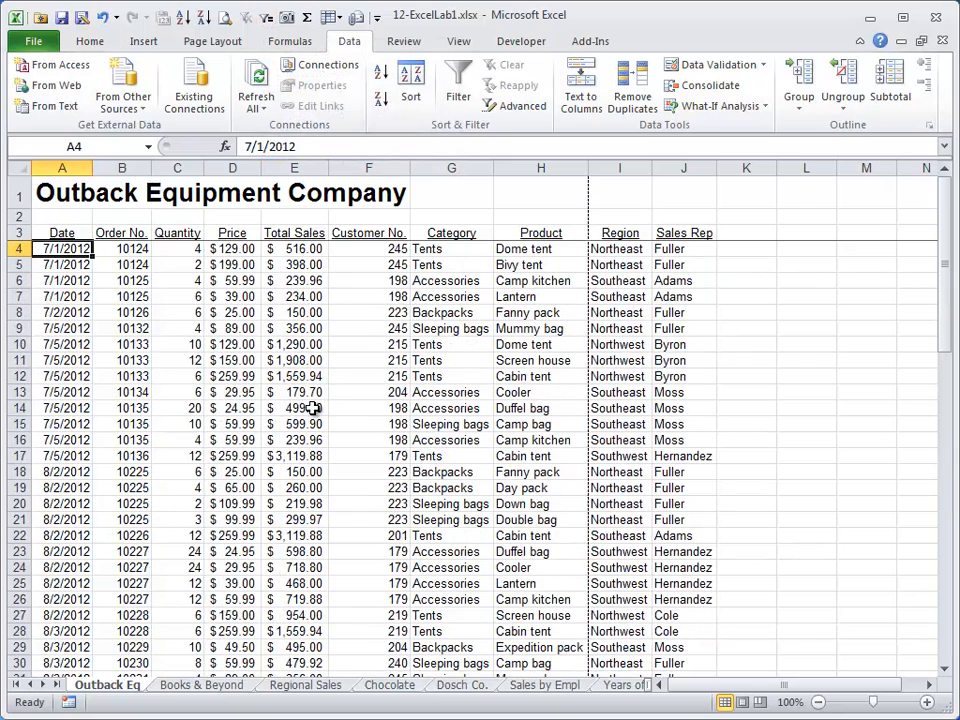
{"action": "left_click", "coordinate": [459, 88]}
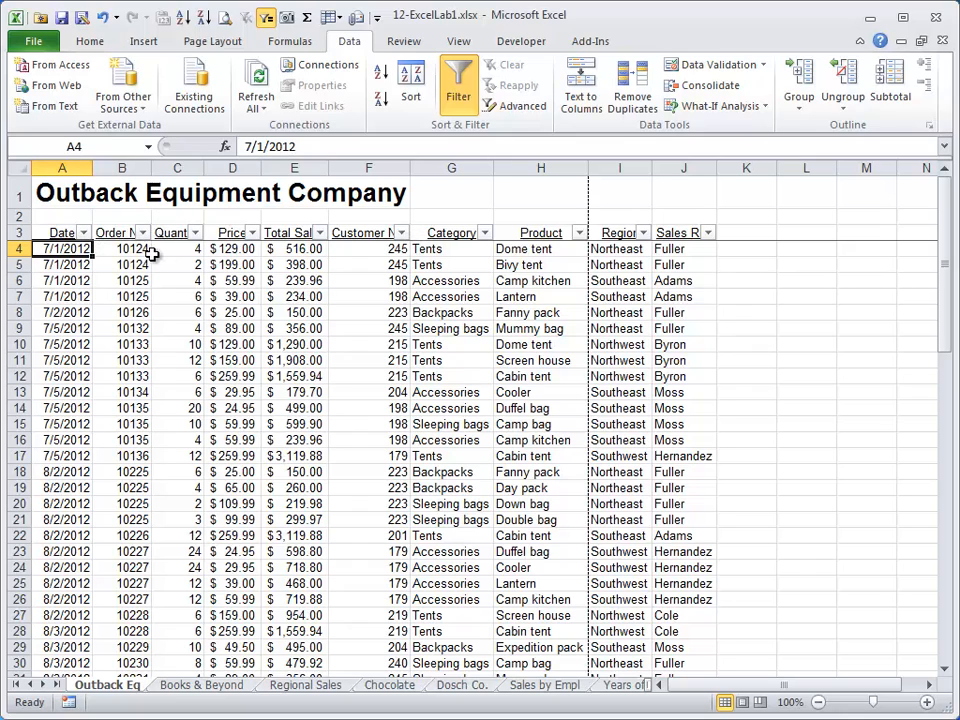
{"action": "left_click", "coordinate": [458, 96]}
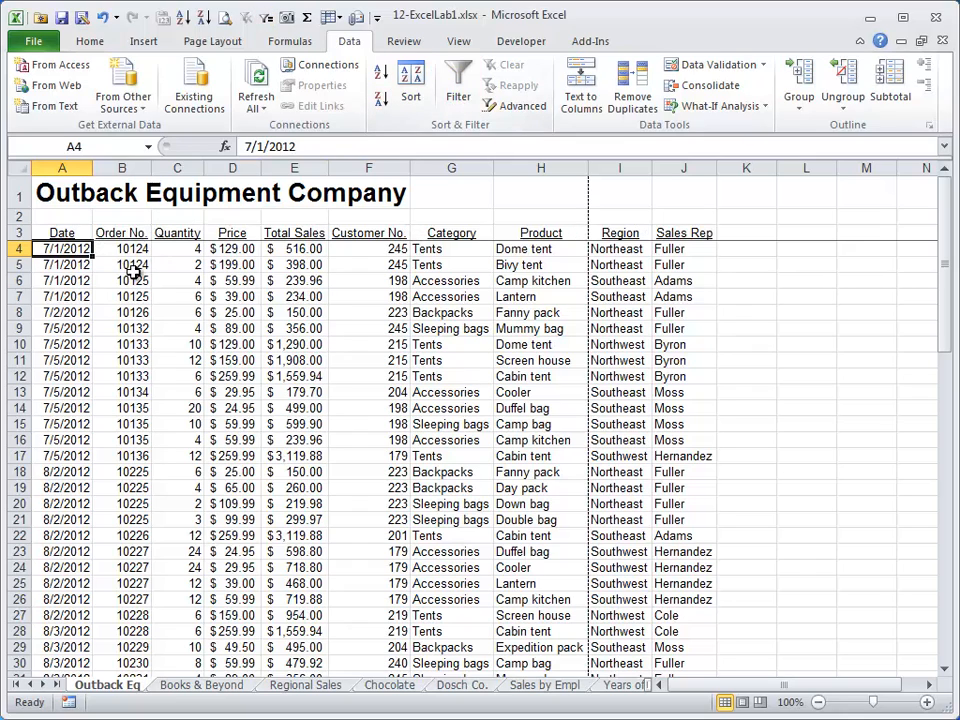
Insert a blank row at row 7 within the order list and return to cell A4.
{"action": "left_click", "coordinate": [103, 280]}
{"action": "key", "text": "Down"}
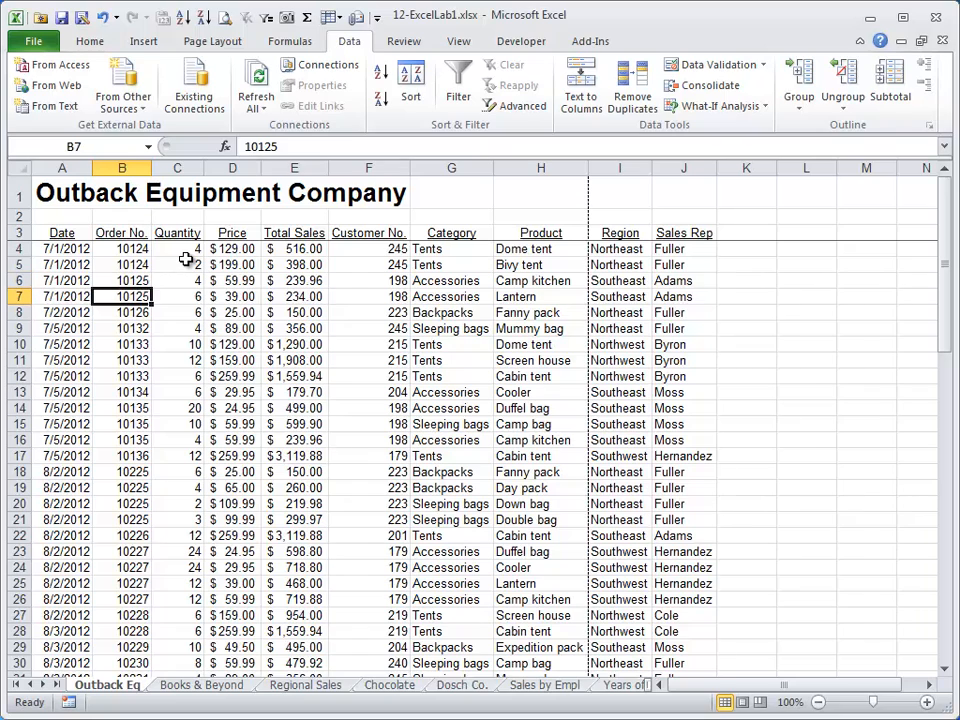
{"action": "key", "text": "shift+space"}
{"action": "key", "text": "shift+F10"}
{"action": "key", "text": "i"}
{"action": "key", "text": "Up"}
{"action": "key", "text": "Up"}
{"action": "key", "text": "Up"}
{"action": "key", "text": "Left"}
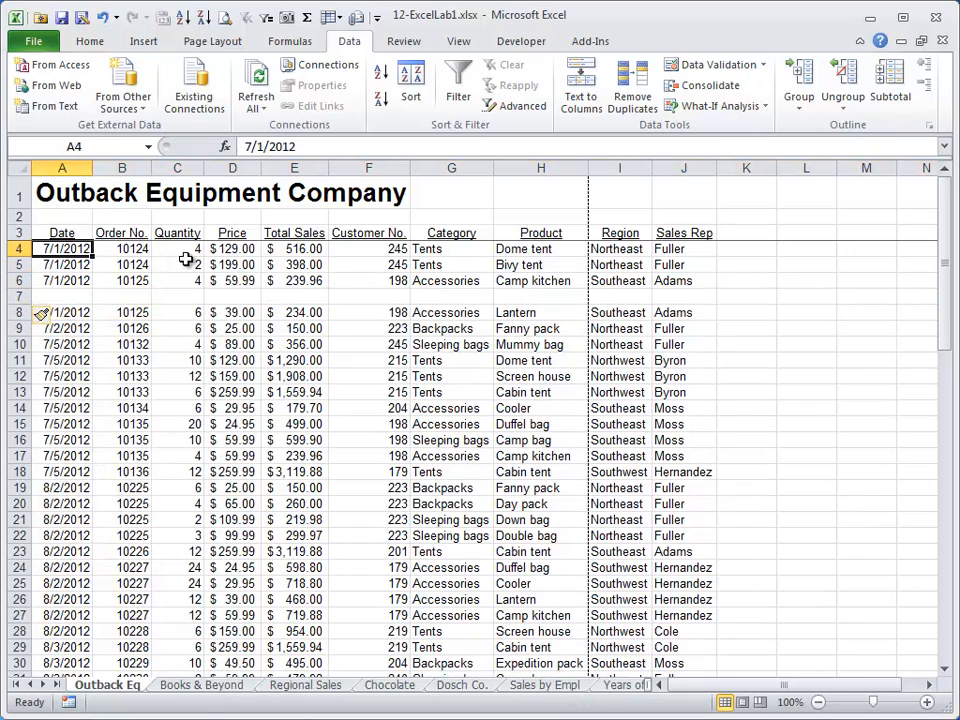
Try filtering the list from A4 with the blank row in place, and remove the filter.
{"action": "left_click", "coordinate": [458, 90]}
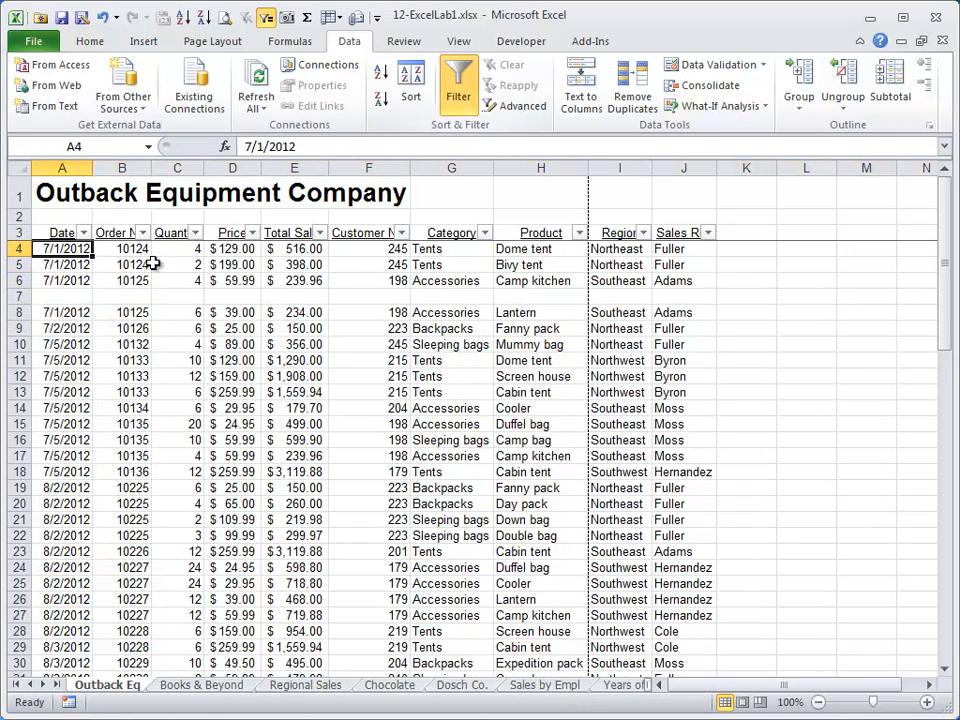
{"action": "left_click", "coordinate": [62, 328]}
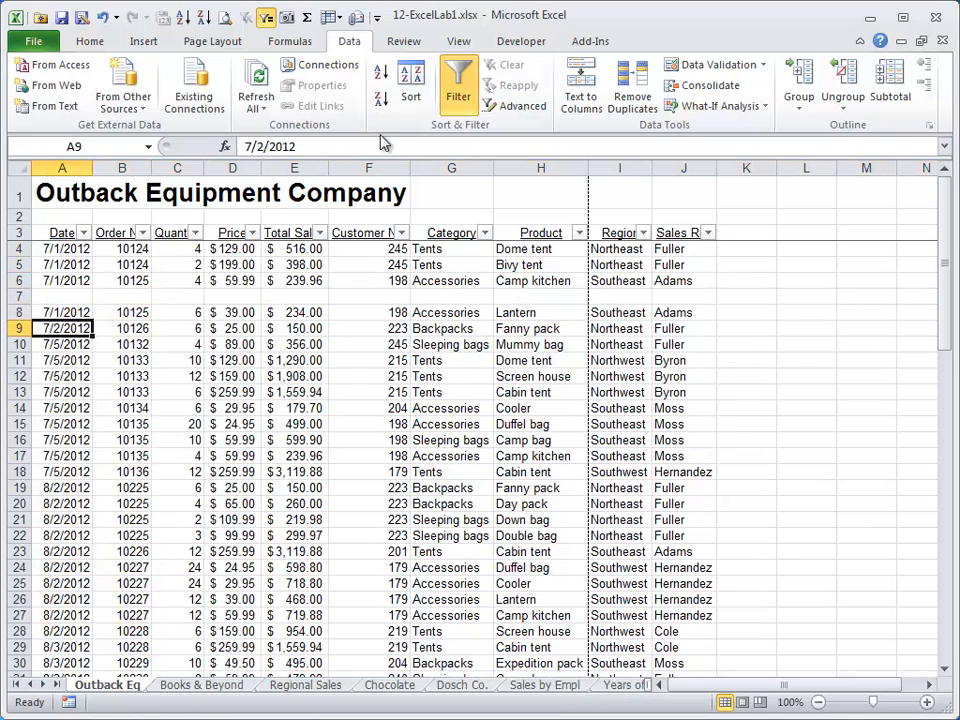
{"action": "left_click", "coordinate": [456, 88]}
Select the whole list from A3 to J78, including the blank row, and turn on filtering.
{"action": "left_click_drag", "start_coordinate": [70, 233], "coordinate": [692, 248]}
{"action": "key", "text": "shift+Down"}
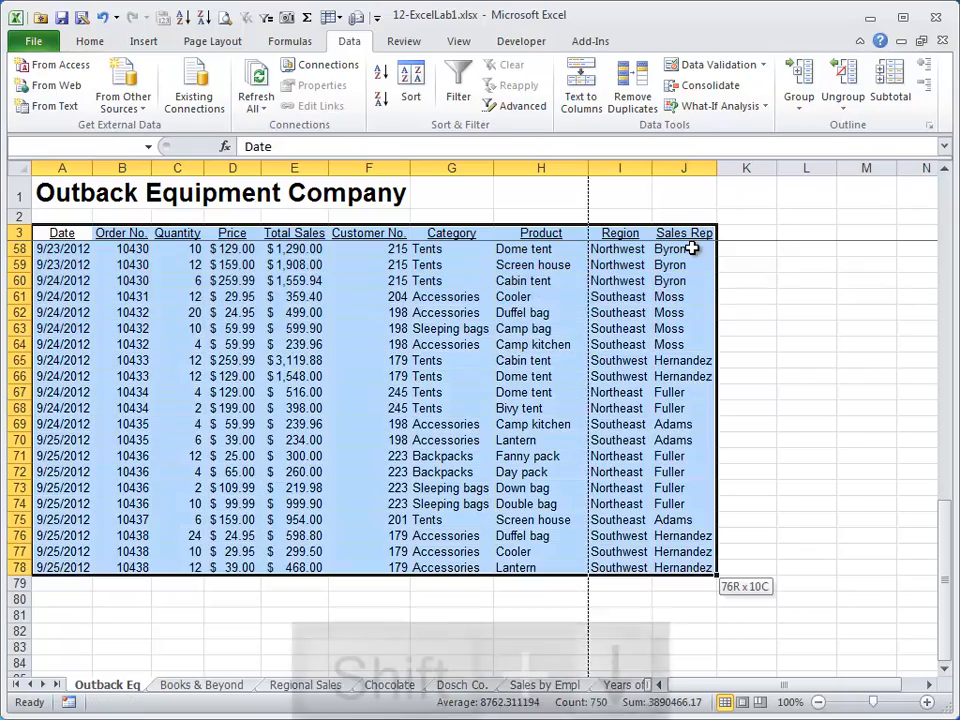
{"action": "left_click", "coordinate": [456, 80]}
{"action": "scroll", "coordinate": [474, 422], "scroll_direction": "up", "scroll_amount": 18}
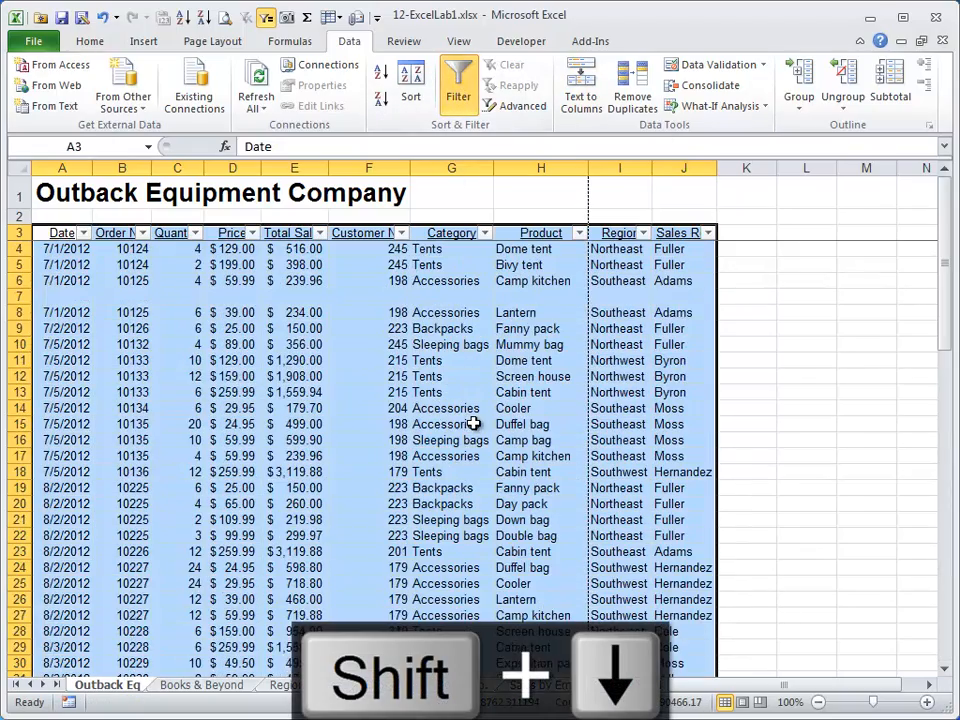
Delete the blank row 7 from the order list and return to cell A4.
{"action": "left_click", "coordinate": [179, 297]}
{"action": "key", "text": "shift+space"}
{"action": "key", "text": "ctrl+minus"}
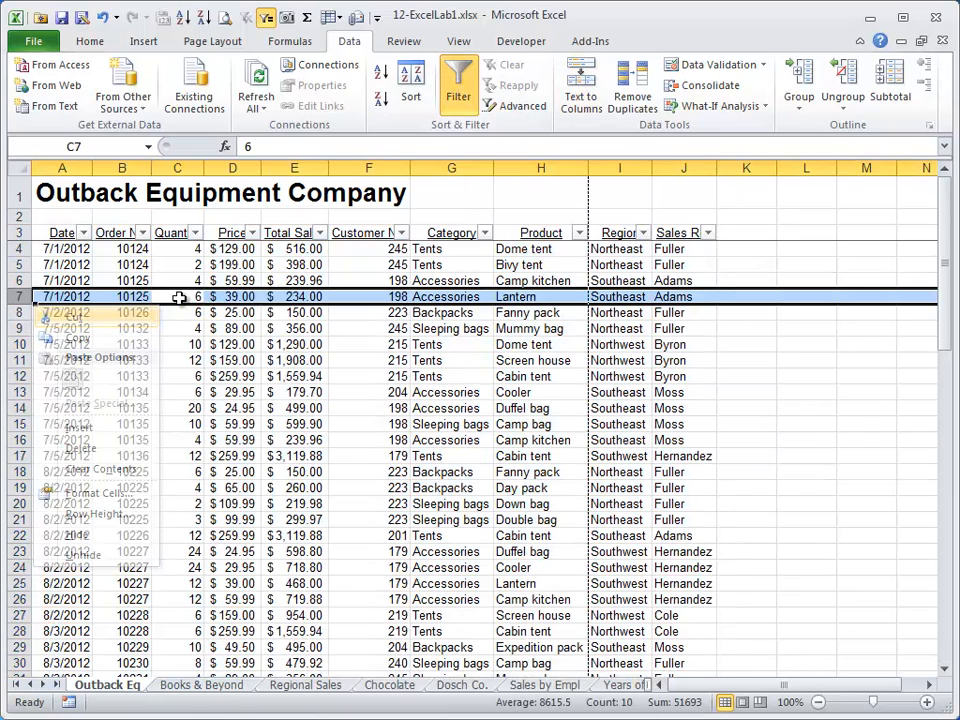
{"action": "key", "text": "Up"}
{"action": "key", "text": "Up"}
{"action": "key", "text": "Left"}
{"action": "key", "text": "Left"}
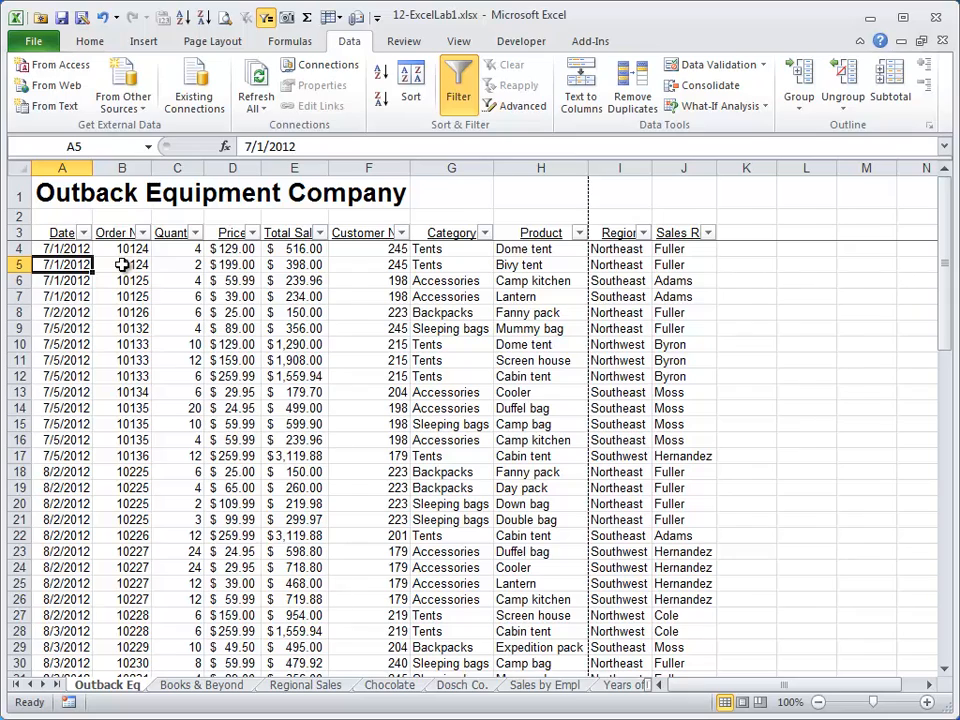
{"action": "key", "text": "Up"}
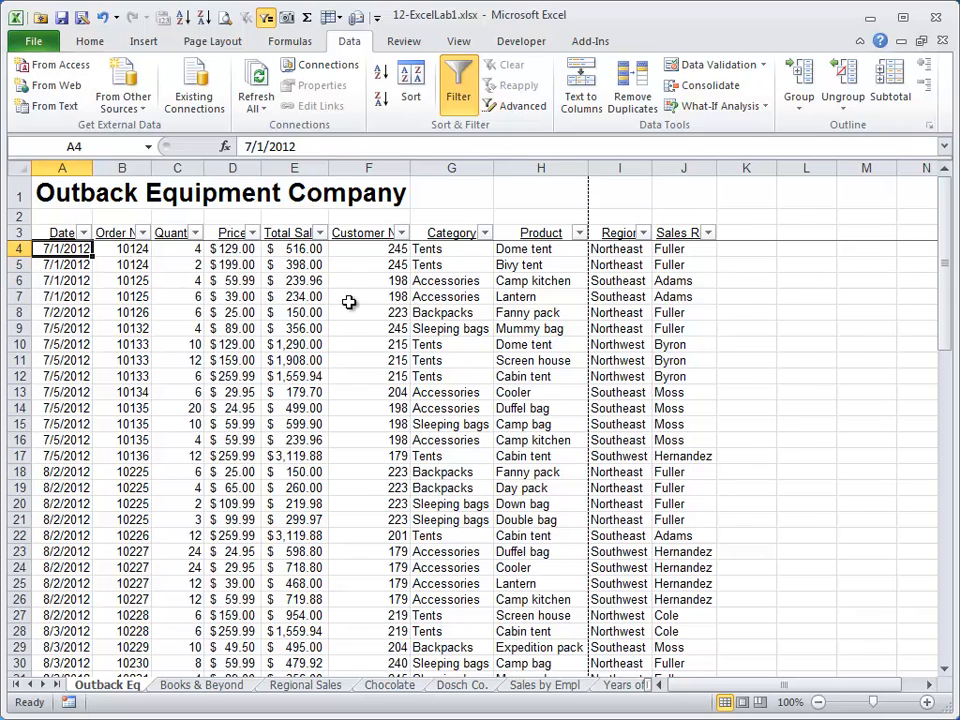
Examine the end of the filtered list, moving down column A past the data and back to A77.
{"action": "key", "text": "Page_Down"}
{"action": "key", "text": "Page_Down"}
{"action": "key", "text": "Page_Down"}
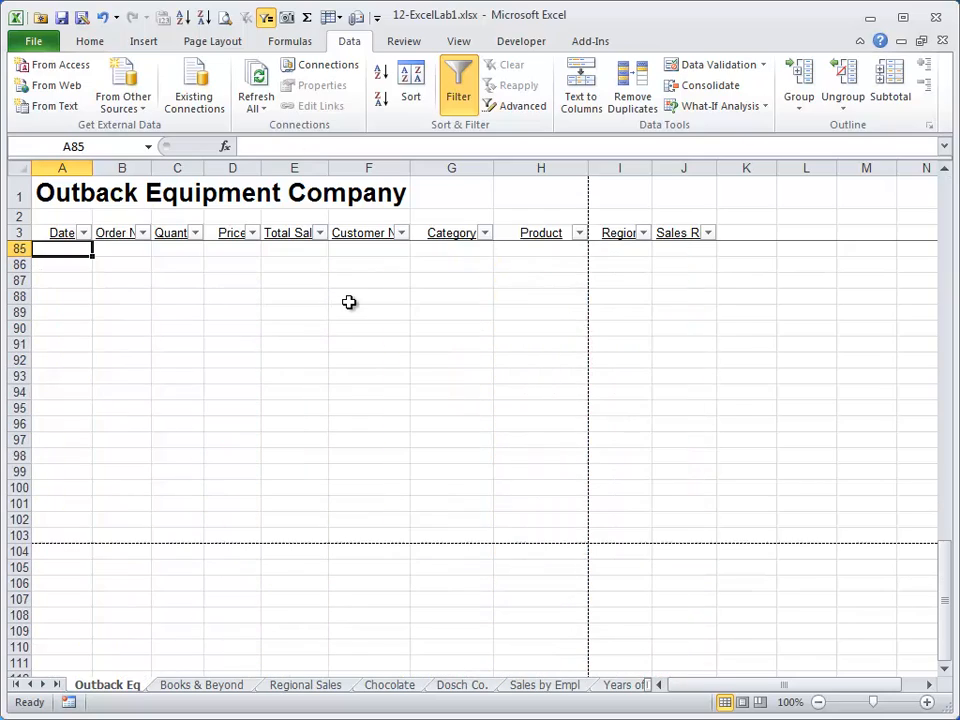
{"action": "key", "text": "Up"}
{"action": "key", "text": "Up"}
{"action": "key", "text": "Up"}
{"action": "key", "text": "Up"}
{"action": "key", "text": "Up"}
{"action": "key", "text": "Up"}
{"action": "key", "text": "Up"}
{"action": "key", "text": "Up"}
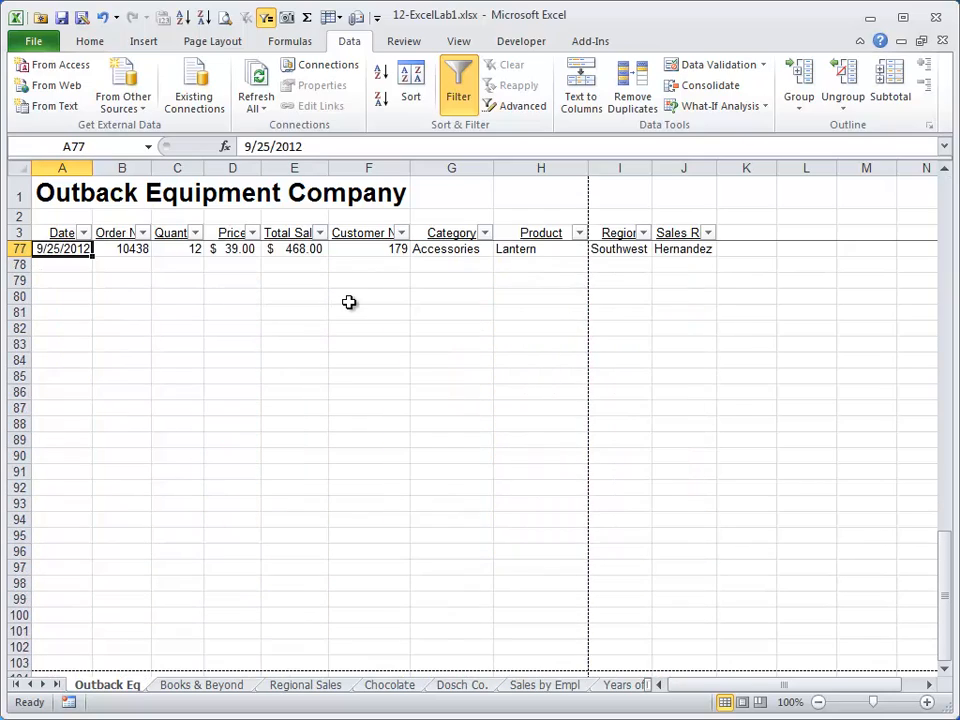
Examine the edges of the order list, jumping between A4, A77, J77 and the Date heading, and return to A4.
{"action": "key", "text": "ctrl+Up"}
{"action": "key", "text": "Down"}
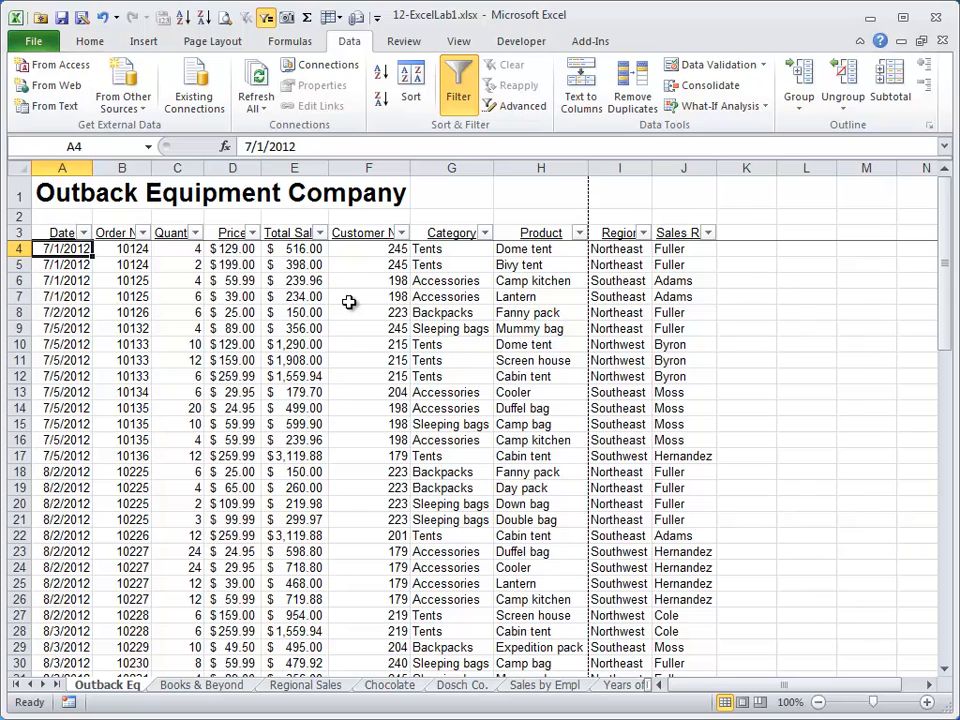
{"action": "key", "text": "End"}
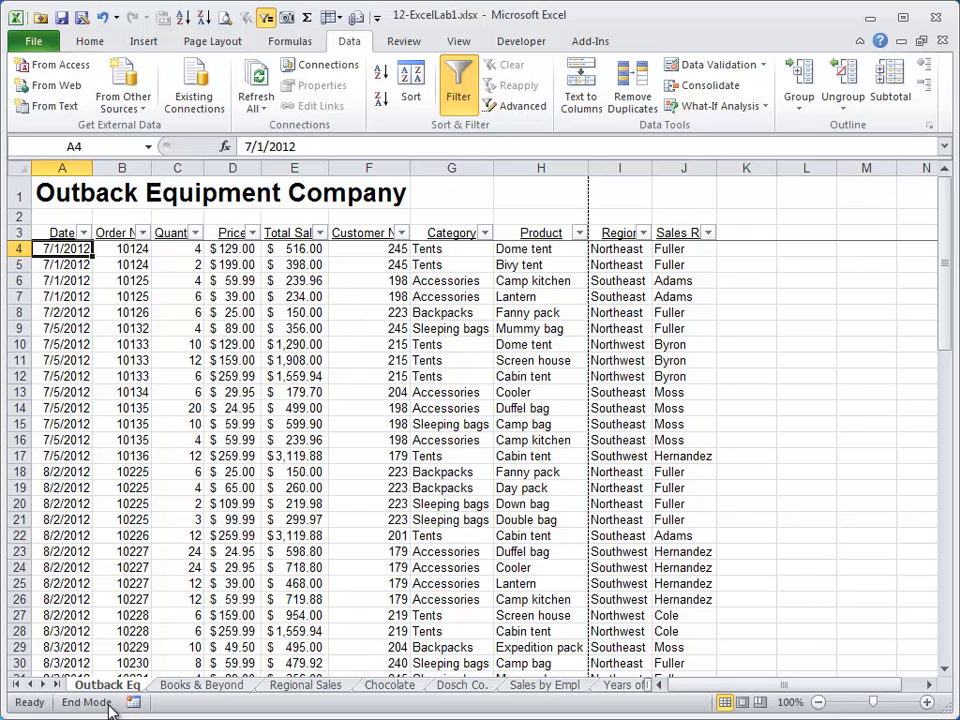
{"action": "key", "text": "Down"}
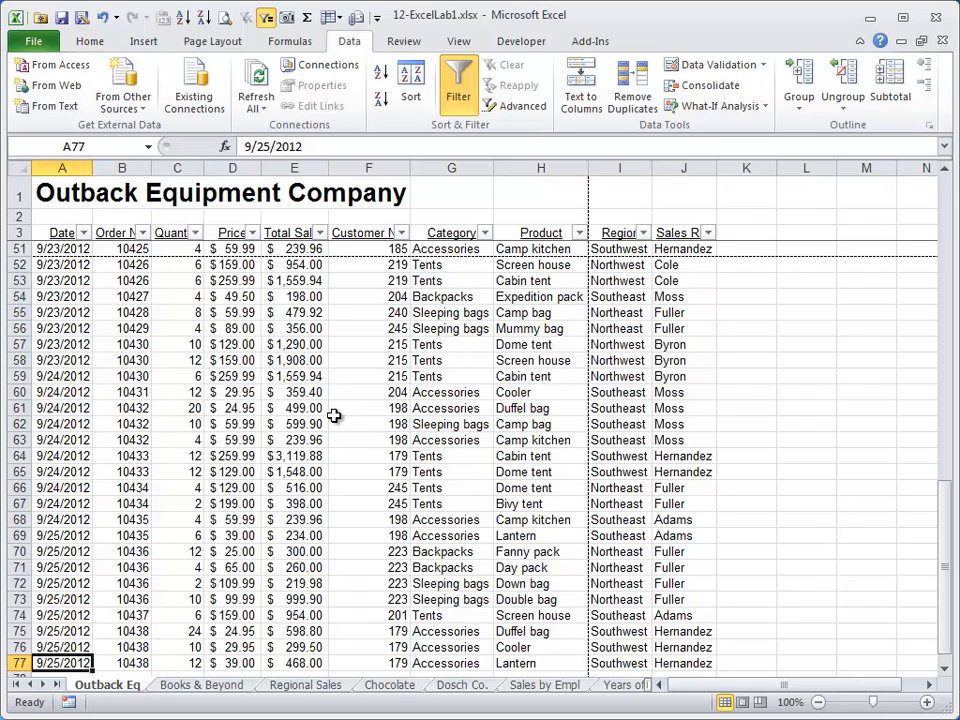
{"action": "key", "text": "End"}
{"action": "key", "text": "Right"}
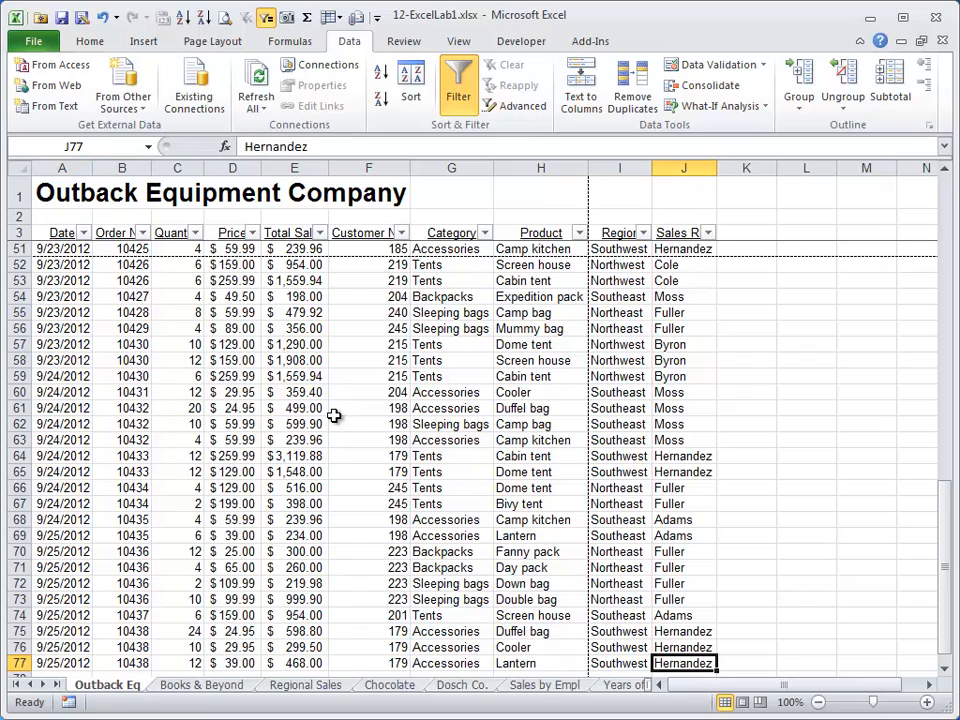
{"action": "key", "text": "End"}
{"action": "key", "text": "Left"}
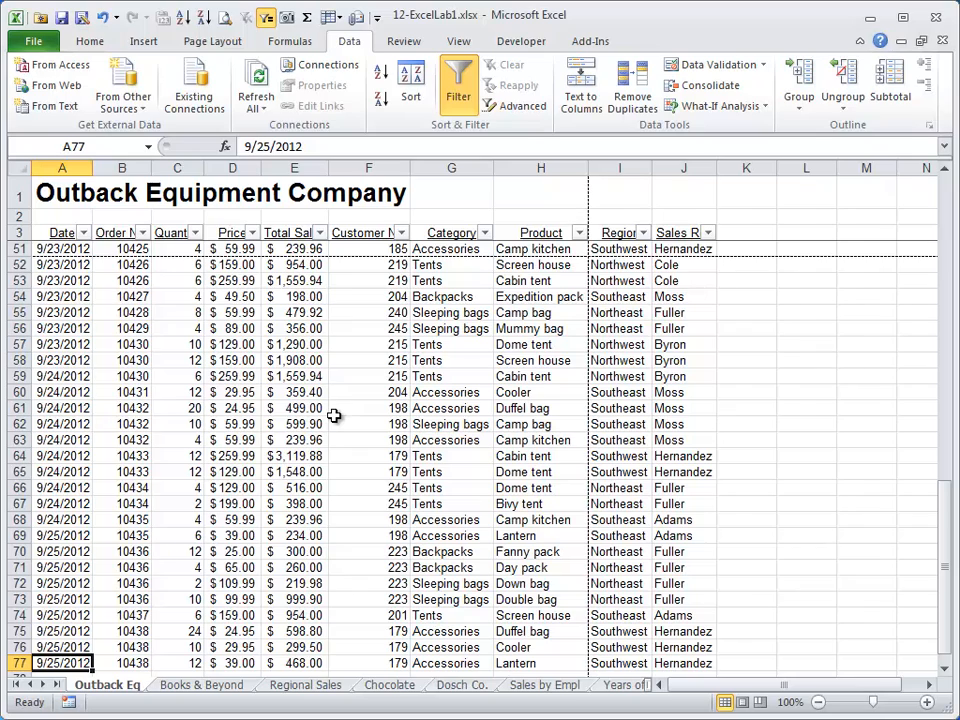
{"action": "key", "text": "End"}
{"action": "key", "text": "Up"}
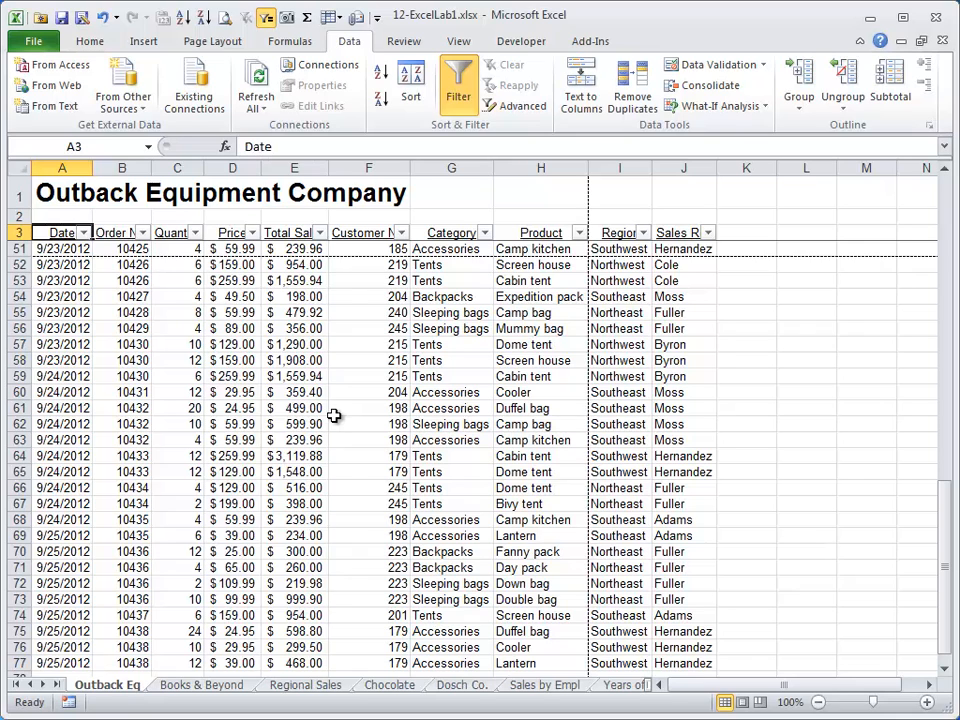
{"action": "key", "text": "ctrl+Home"}
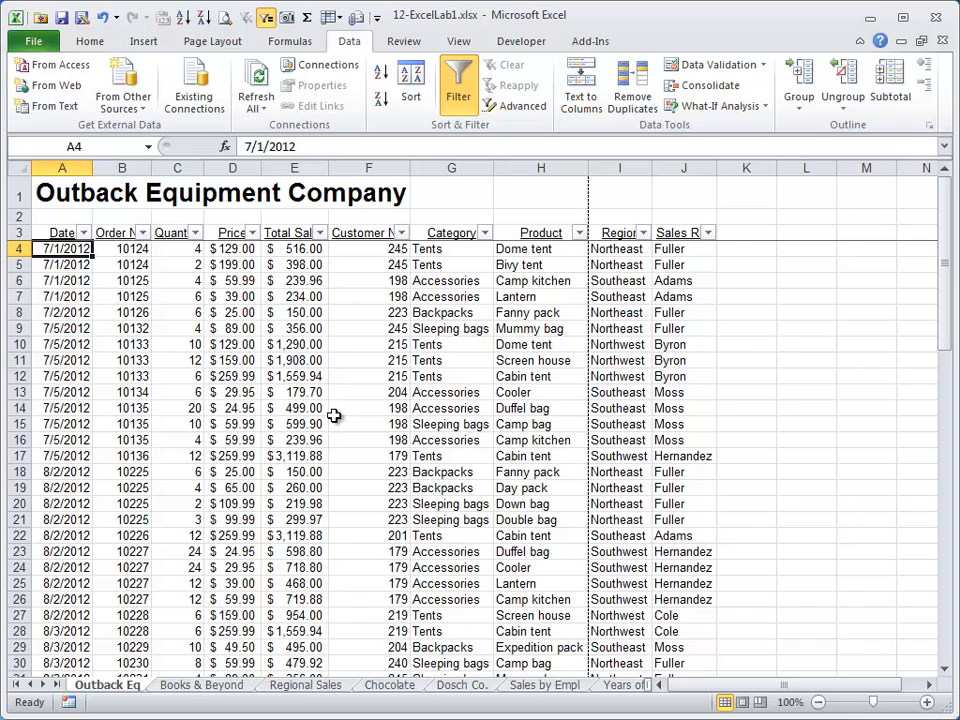
Check the far edges of the list from A5, across to column J and down to its end, and return to A4.
{"action": "key", "text": "Down"}
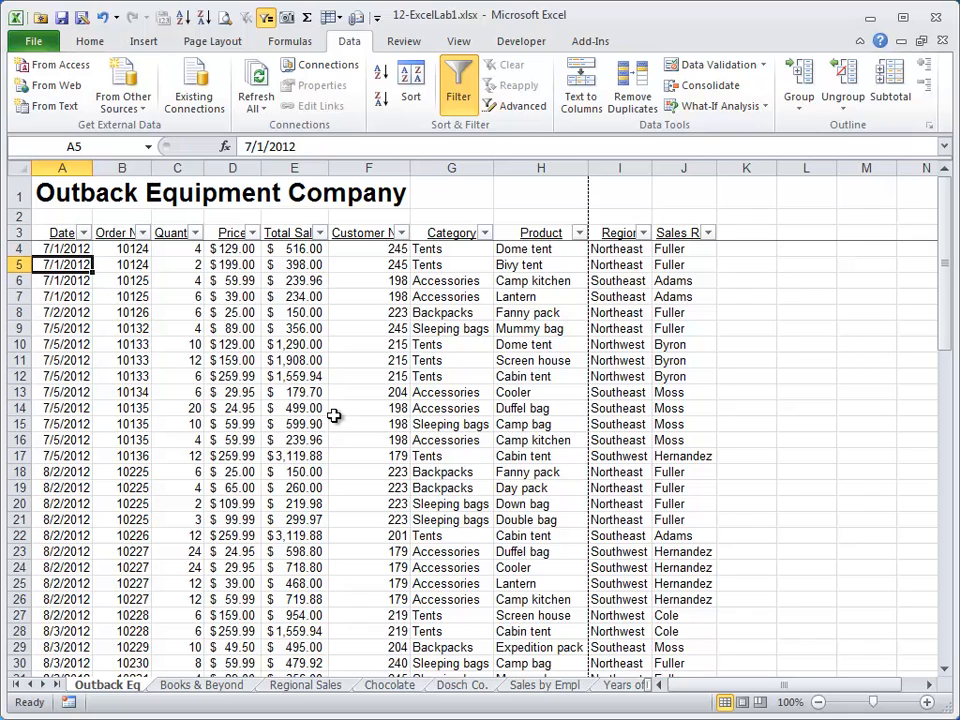
{"action": "key", "text": "End"}
{"action": "key", "text": "Right"}
{"action": "key", "text": "Down"}
{"action": "key", "text": "End"}
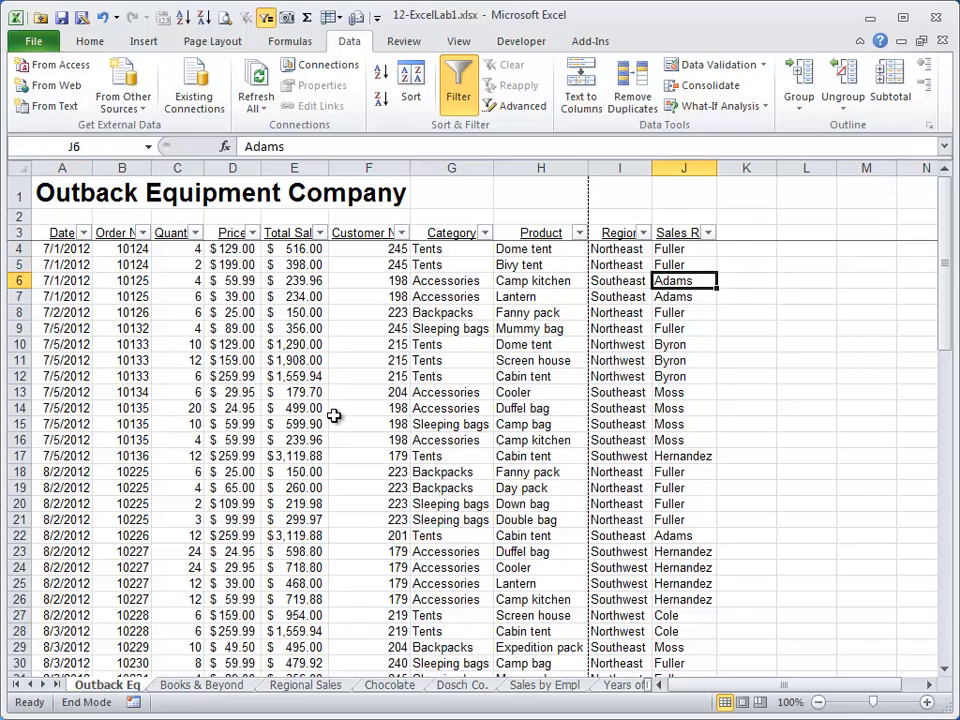
{"action": "key", "text": "Down"}
{"action": "key", "text": "ctrl+Home"}
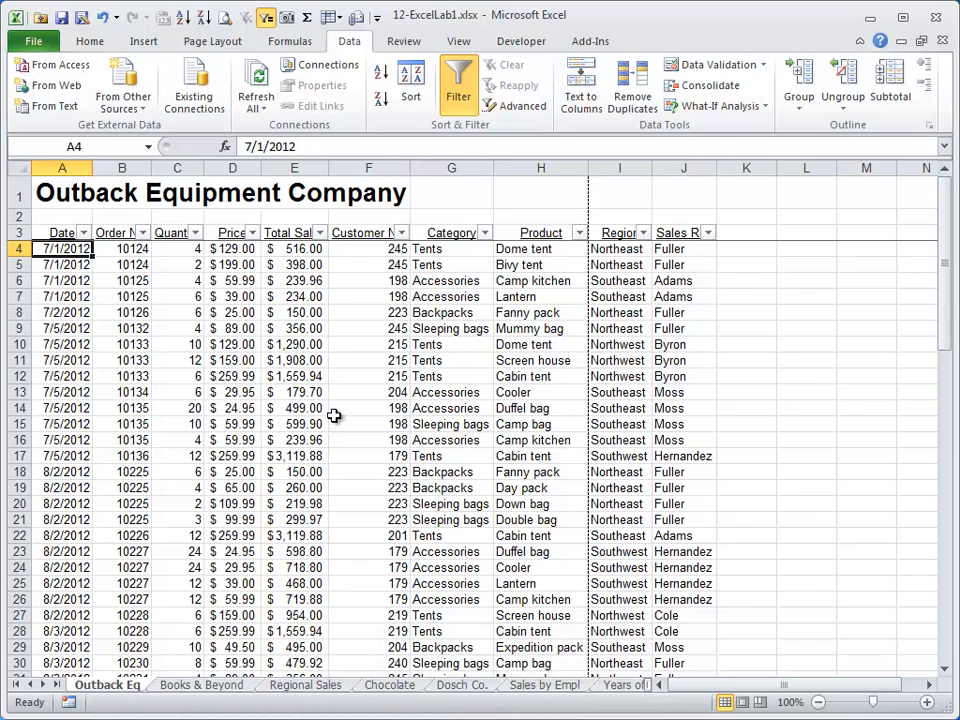
Insert a blank row above row 7 from cell E7, and reduce the selection to that single cell.
{"action": "key", "text": "Right"}
{"action": "key", "text": "Right"}
{"action": "key", "text": "Right"}
{"action": "key", "text": "Right"}
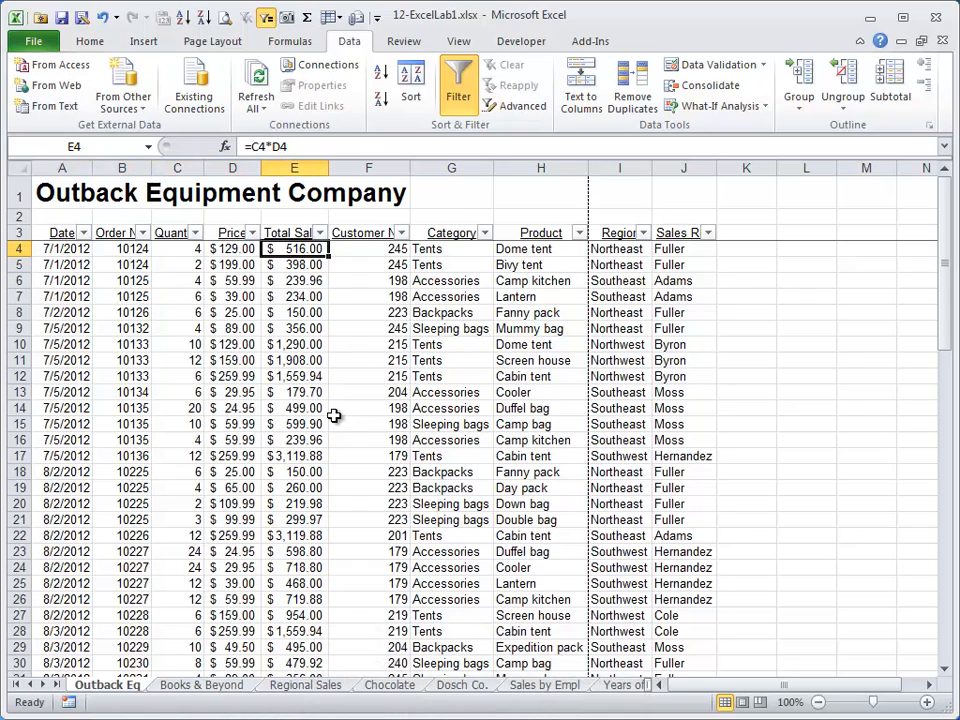
{"action": "key", "text": "Down"}
{"action": "key", "text": "Down"}
{"action": "key", "text": "Down"}
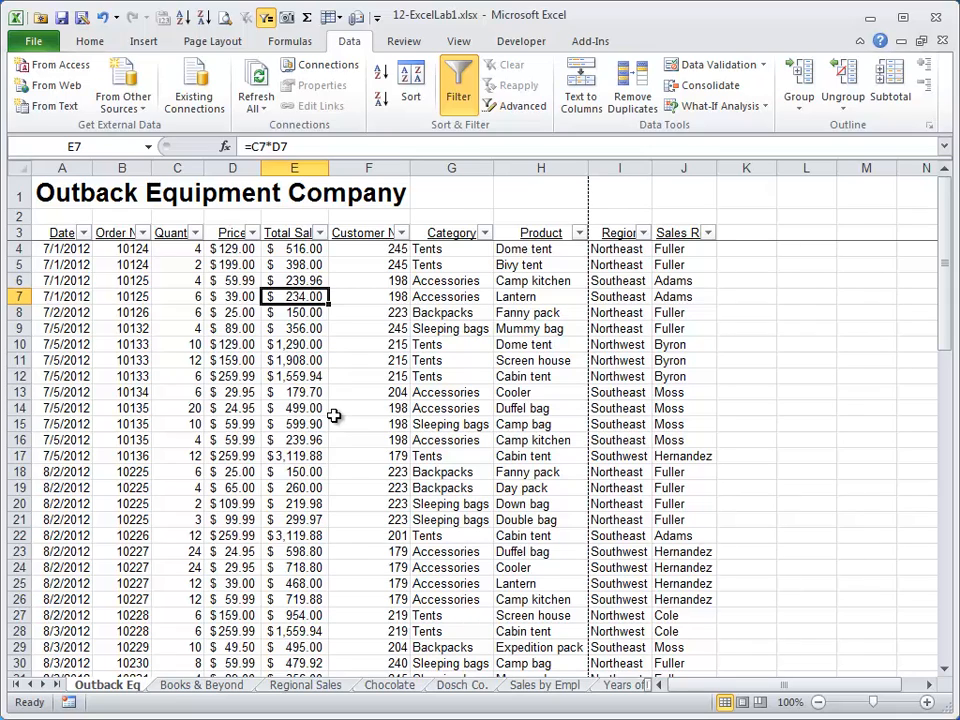
{"action": "key", "text": "shift+space"}
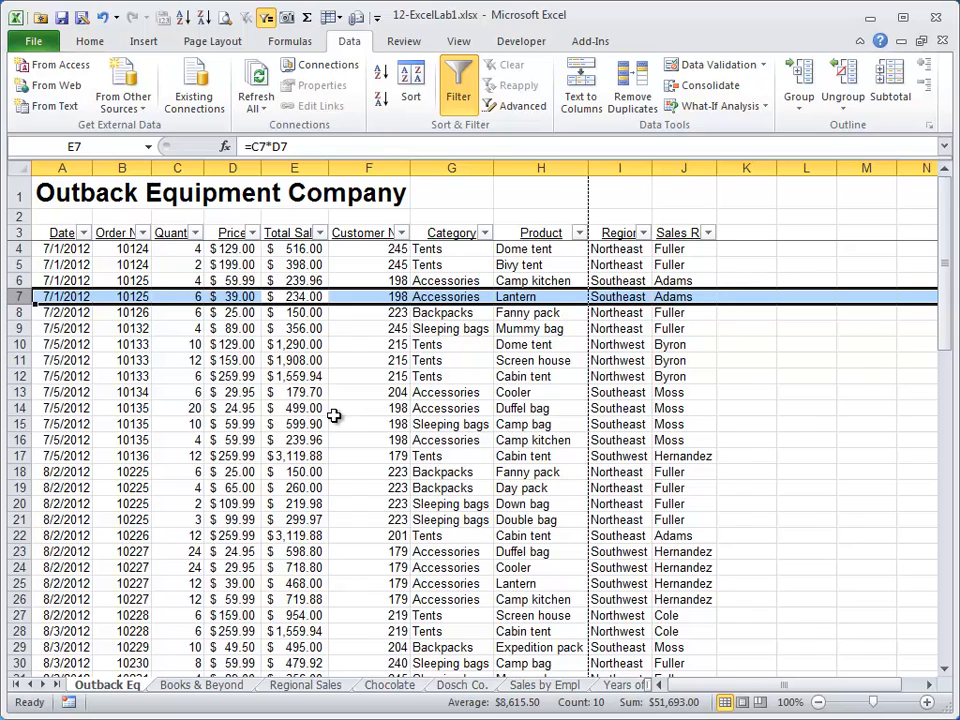
{"action": "key", "text": "shift+F10"}
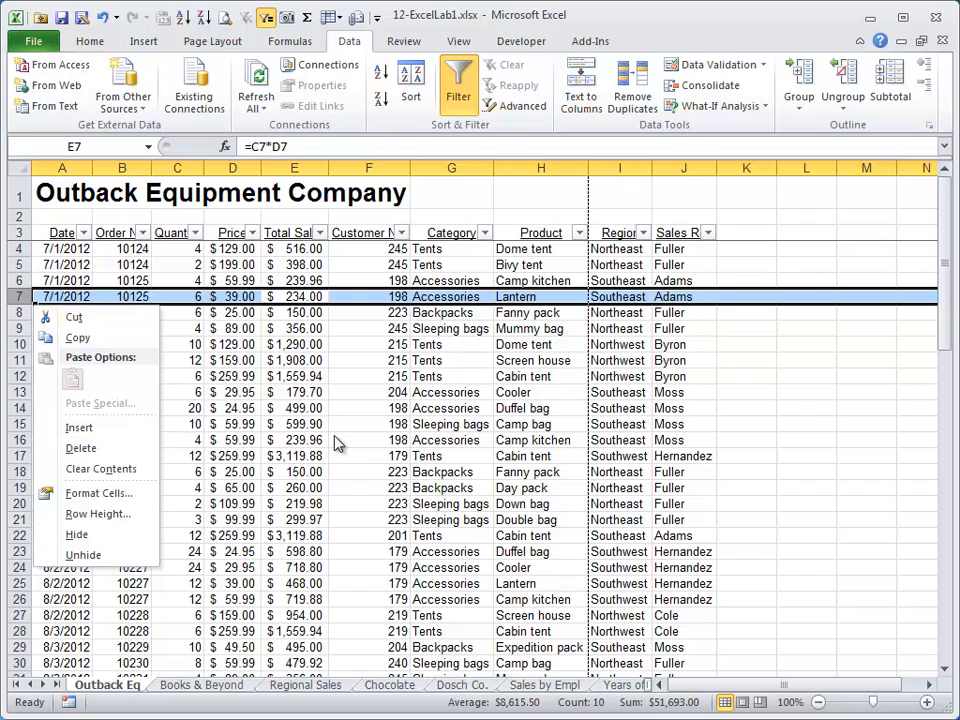
{"action": "key", "text": "i"}
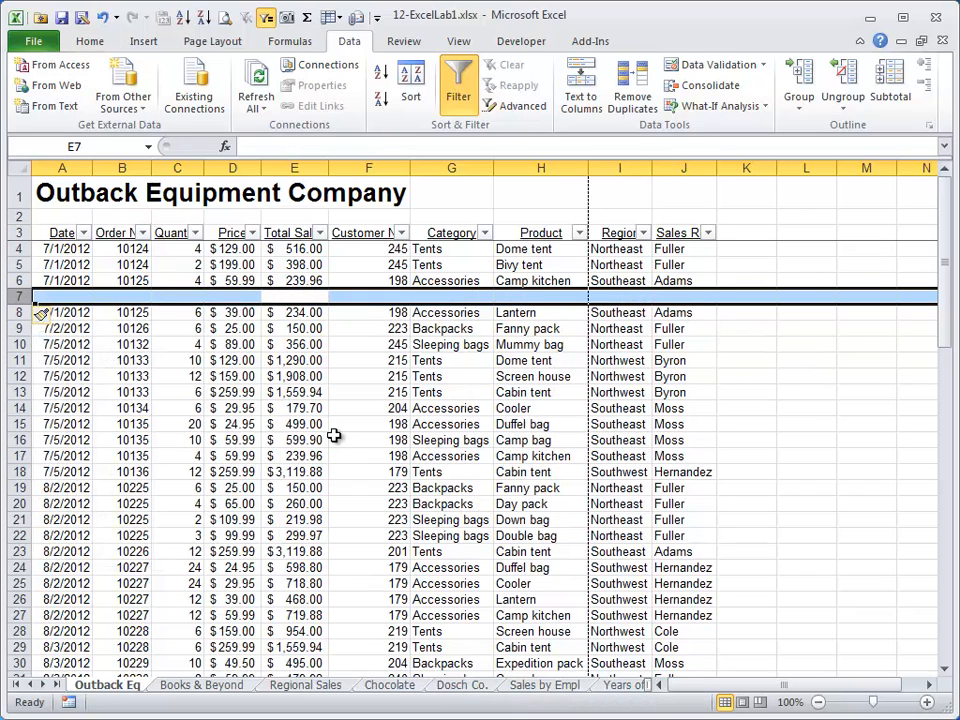
{"action": "key", "text": "shift+BackSpace"}
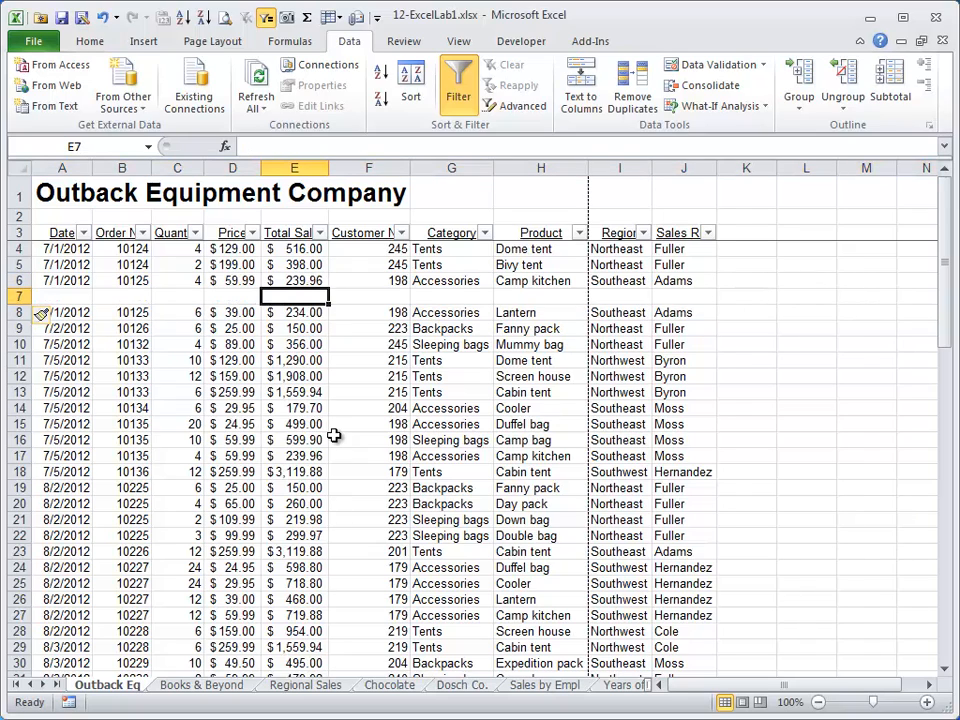
Delete the blank row 7 from the order list.
{"action": "key", "text": "shift+space"}
{"action": "key", "text": "shift+F10"}
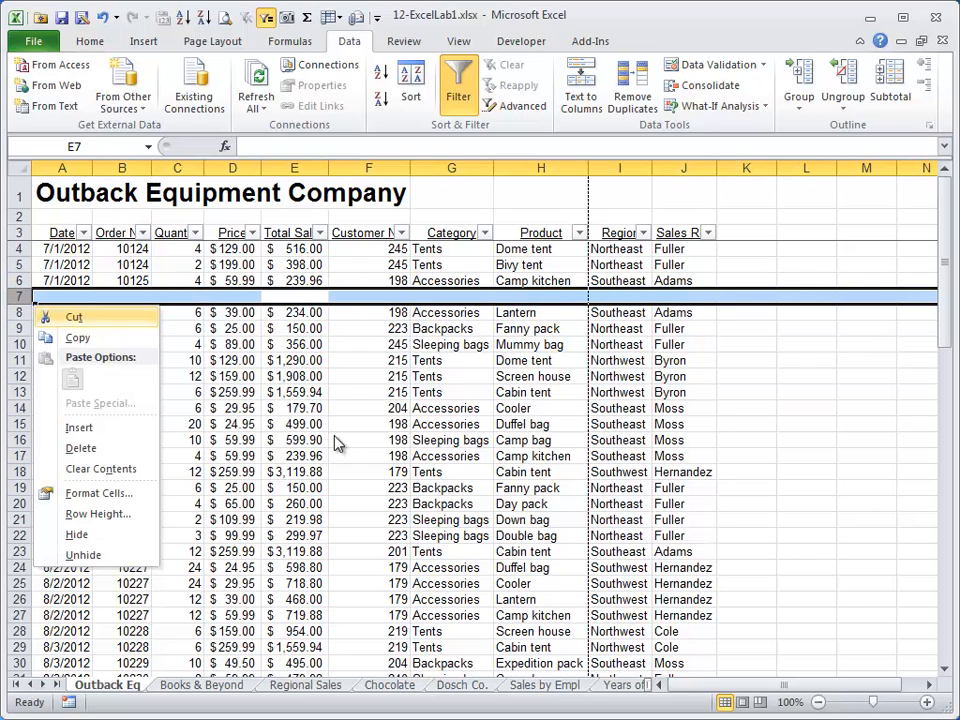
{"action": "key", "text": "d"}
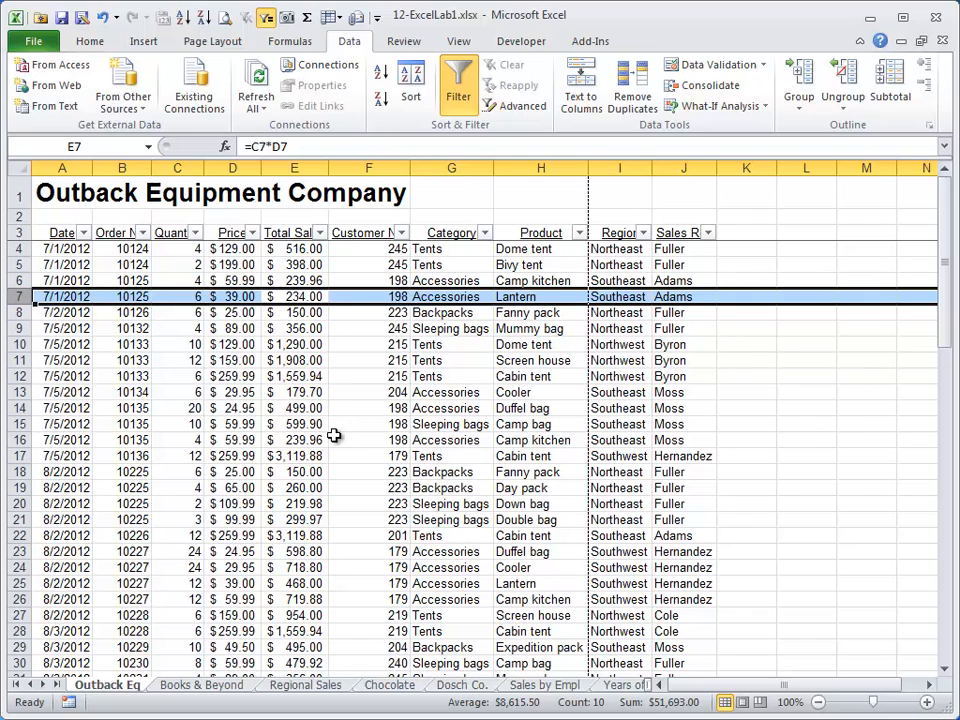
{"action": "key", "text": "shift+F10"}
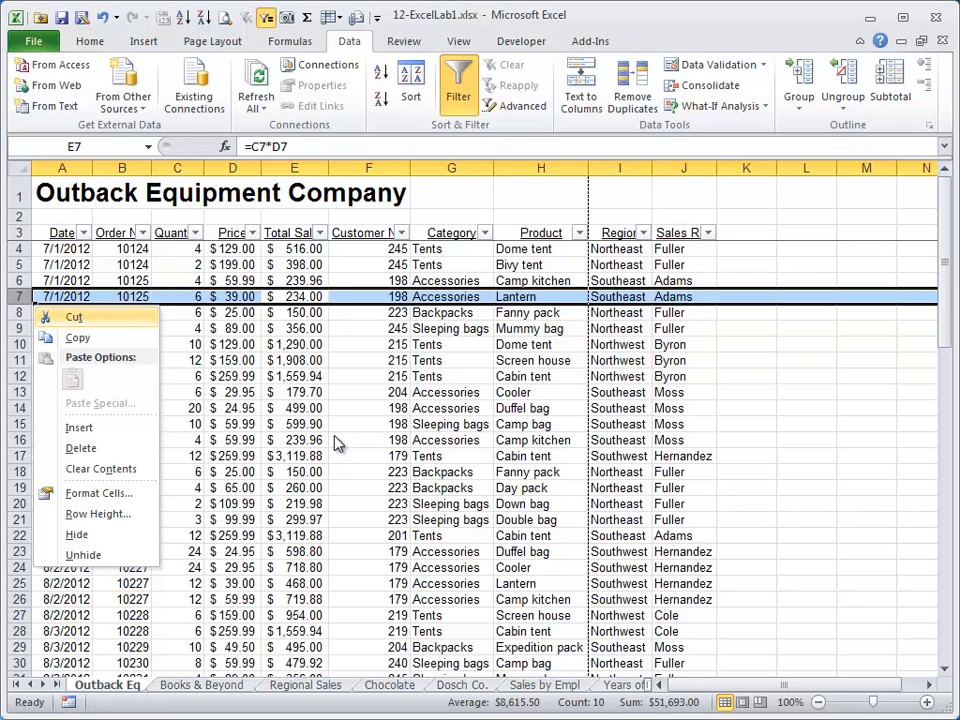
{"action": "key", "text": "Escape"}
{"action": "key", "text": "Up"}
{"action": "key", "text": "Up"}
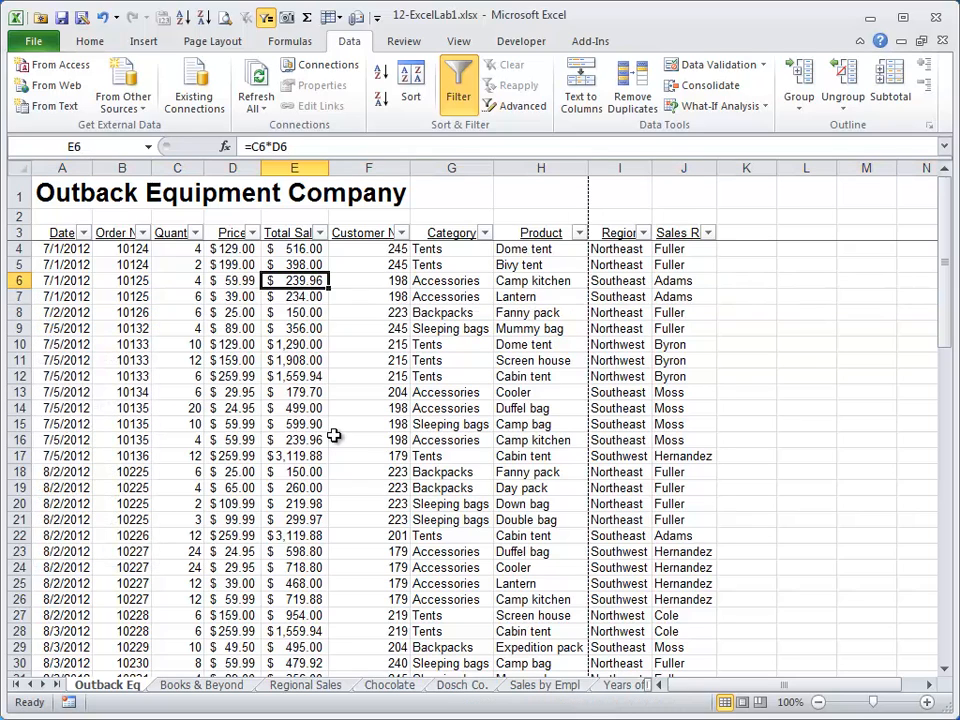
{"action": "key", "text": "Left"}
{"action": "key", "text": "Left"}
{"action": "key", "text": "Left"}
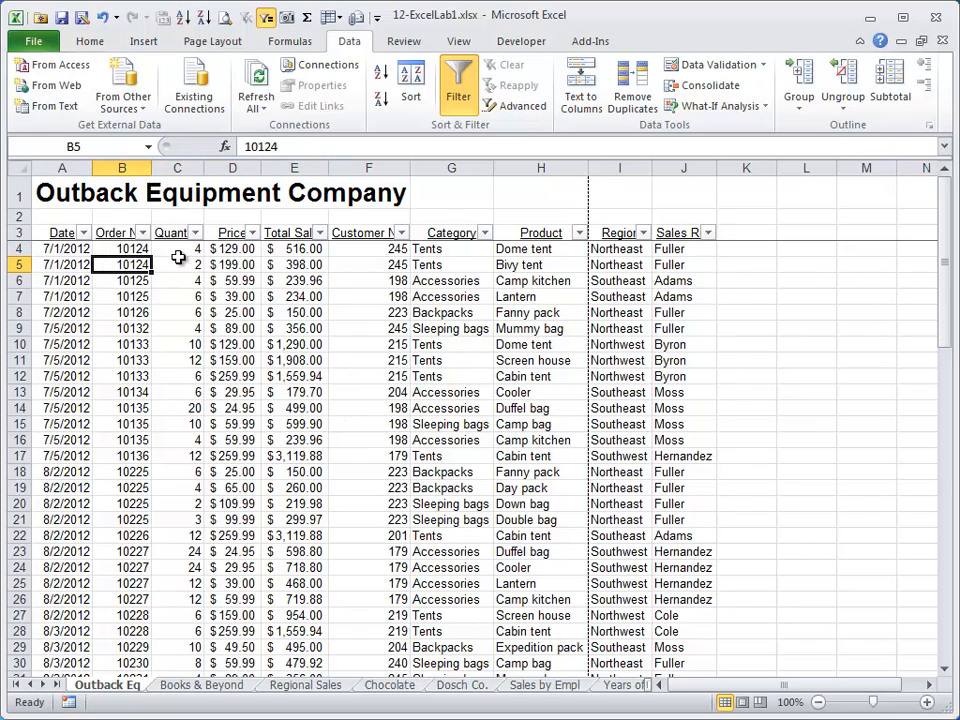
Filter the Category column to Tents by searching its values for "tent".
{"action": "left_click", "coordinate": [485, 233]}
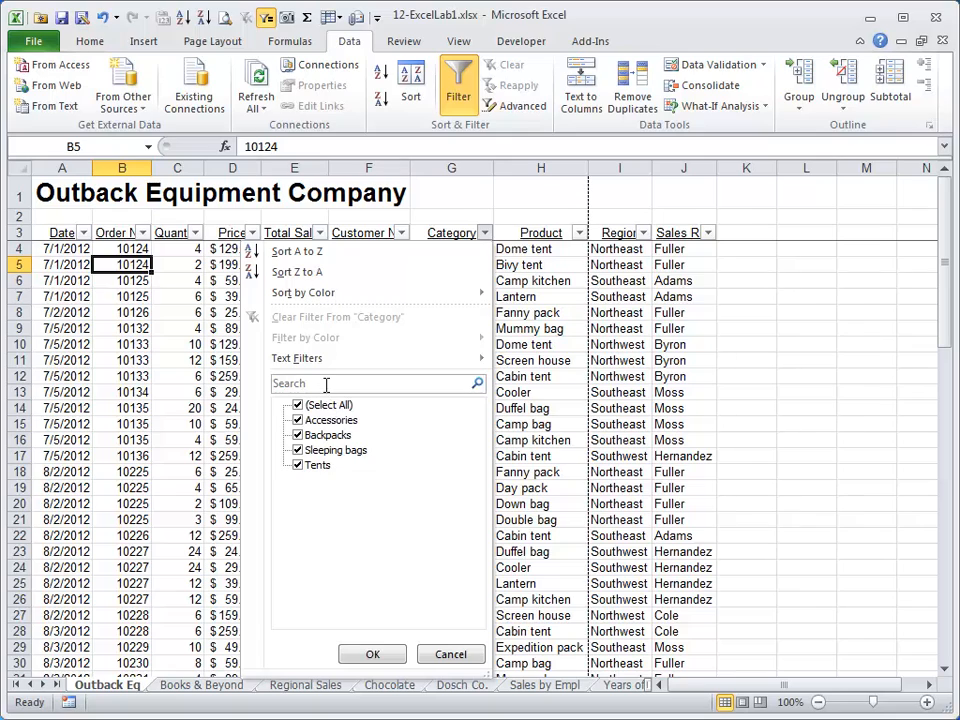
{"action": "left_click", "coordinate": [320, 450]}
{"action": "left_click", "coordinate": [322, 437]}
{"action": "left_click", "coordinate": [320, 437]}
{"action": "left_click", "coordinate": [318, 450]}
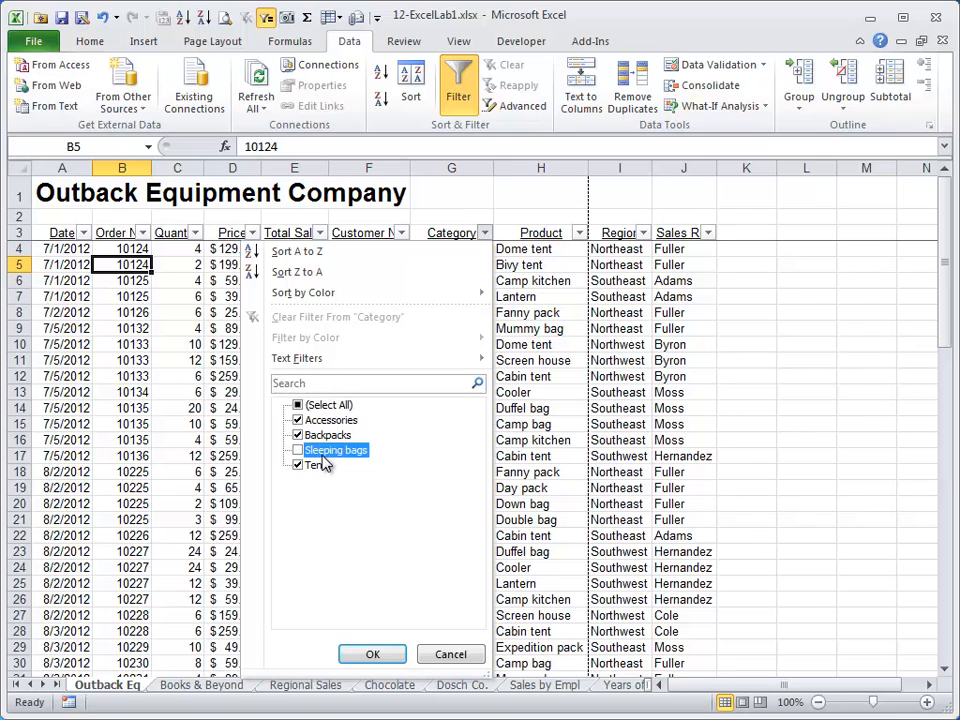
{"action": "left_click", "coordinate": [324, 385]}
{"action": "type", "text": "tent"}
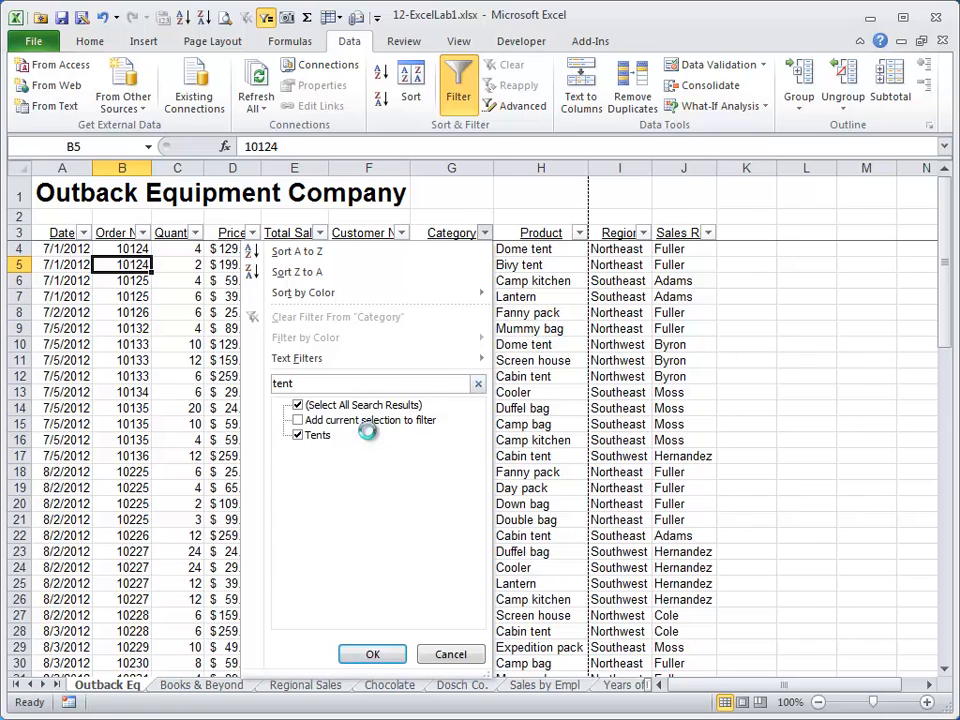
{"action": "key", "text": "Return"}
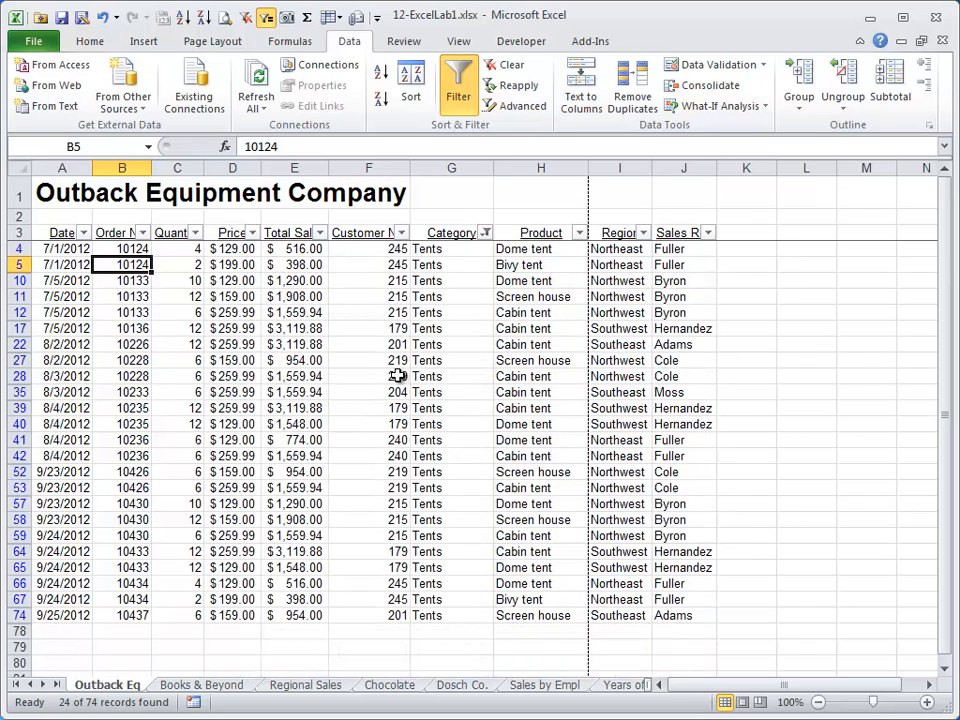
Look over the filtered Category cells, and change the Category filter to Backpacks only.
{"action": "left_click", "coordinate": [462, 249]}
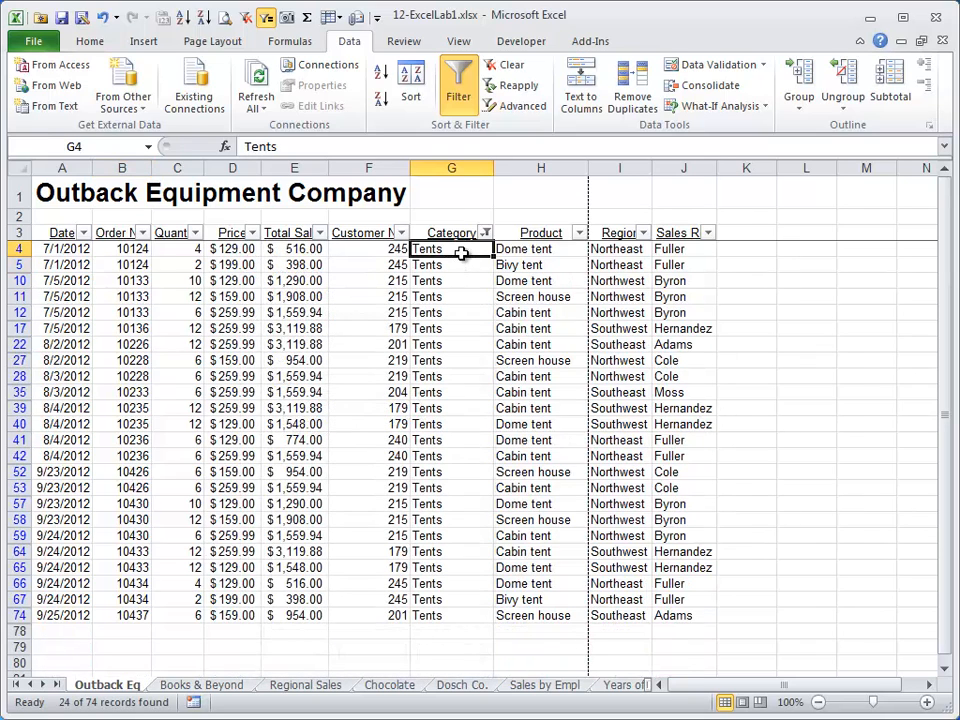
{"action": "left_click", "coordinate": [462, 376]}
{"action": "left_click", "coordinate": [462, 424]}
{"action": "left_click", "coordinate": [485, 232]}
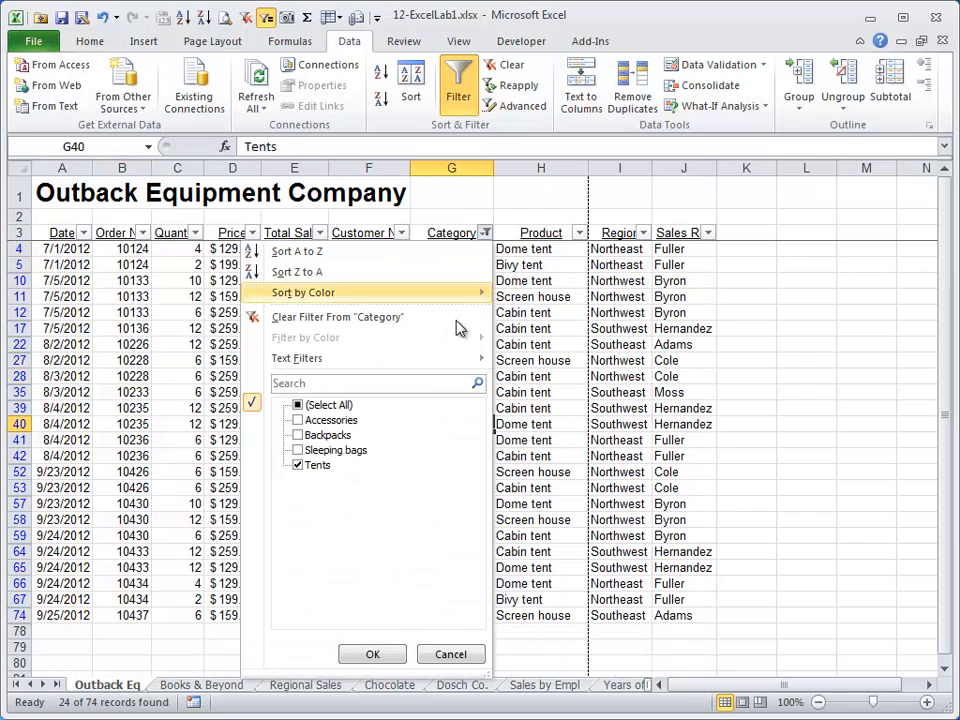
{"action": "left_click", "coordinate": [325, 437]}
{"action": "left_click", "coordinate": [313, 466]}
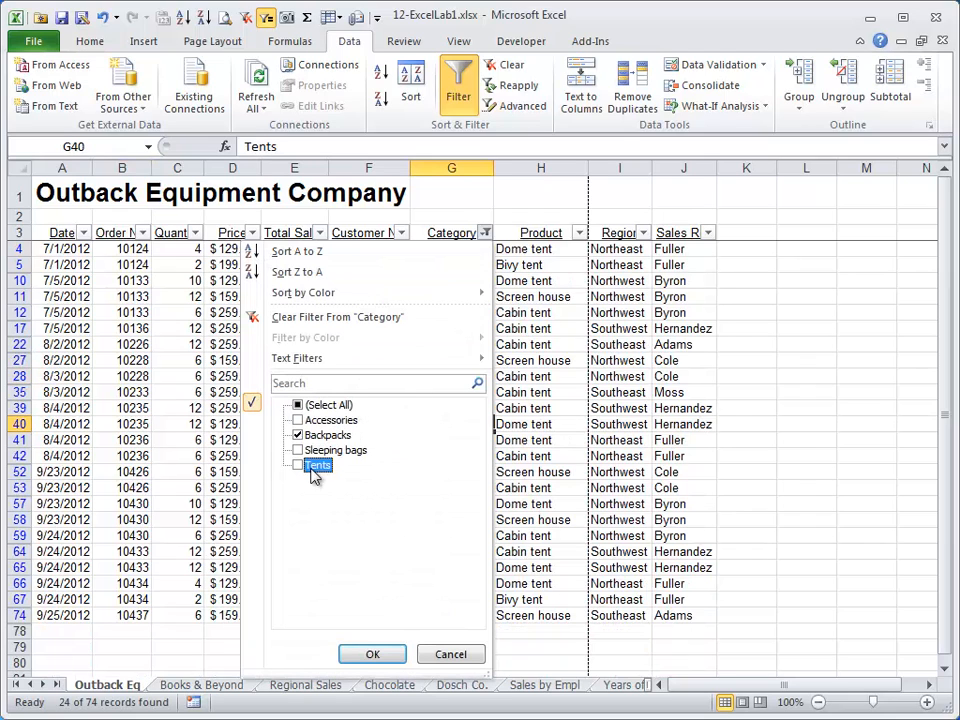
{"action": "left_click", "coordinate": [369, 653]}
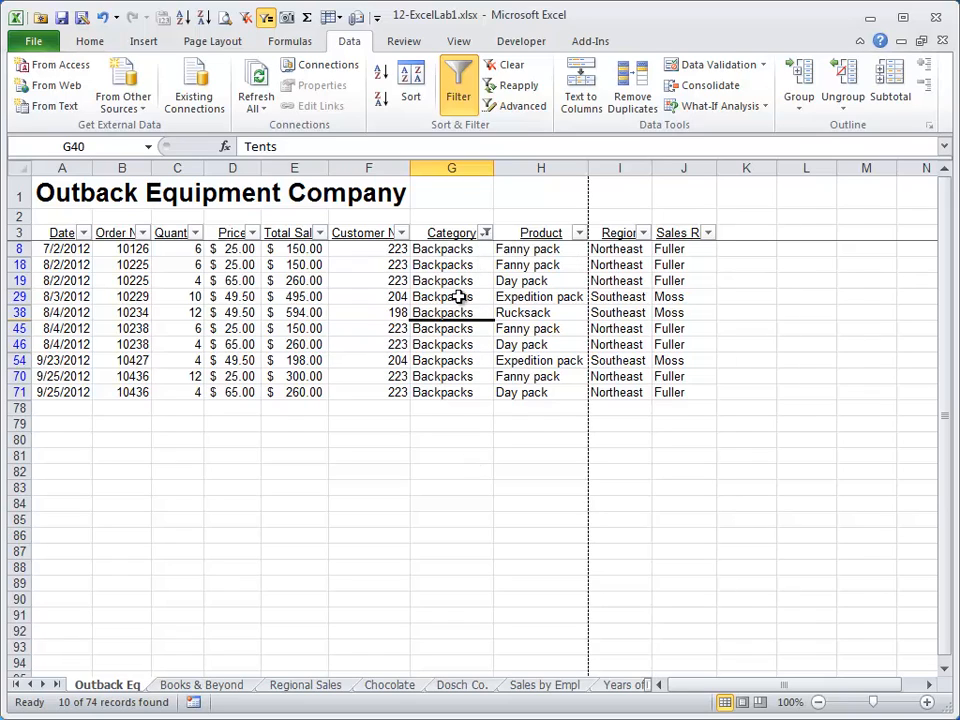
Filter the Quantity column to 10 and 12 within the backpack orders, and select the quantity in C38.
{"action": "left_click", "coordinate": [196, 233]}
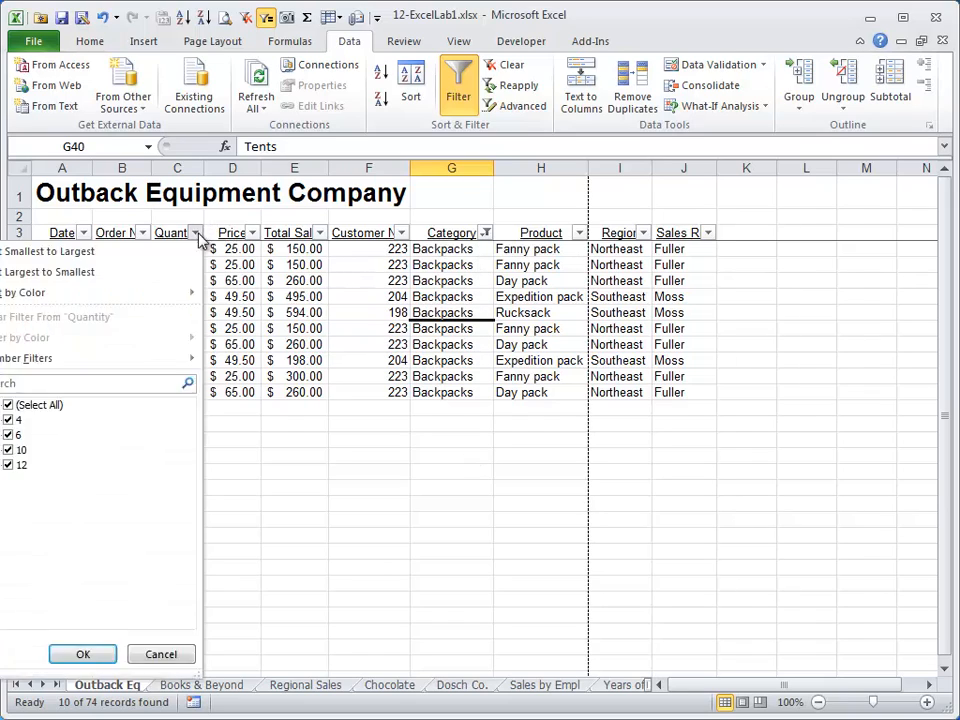
{"action": "left_click", "coordinate": [9, 420]}
{"action": "left_click", "coordinate": [9, 435]}
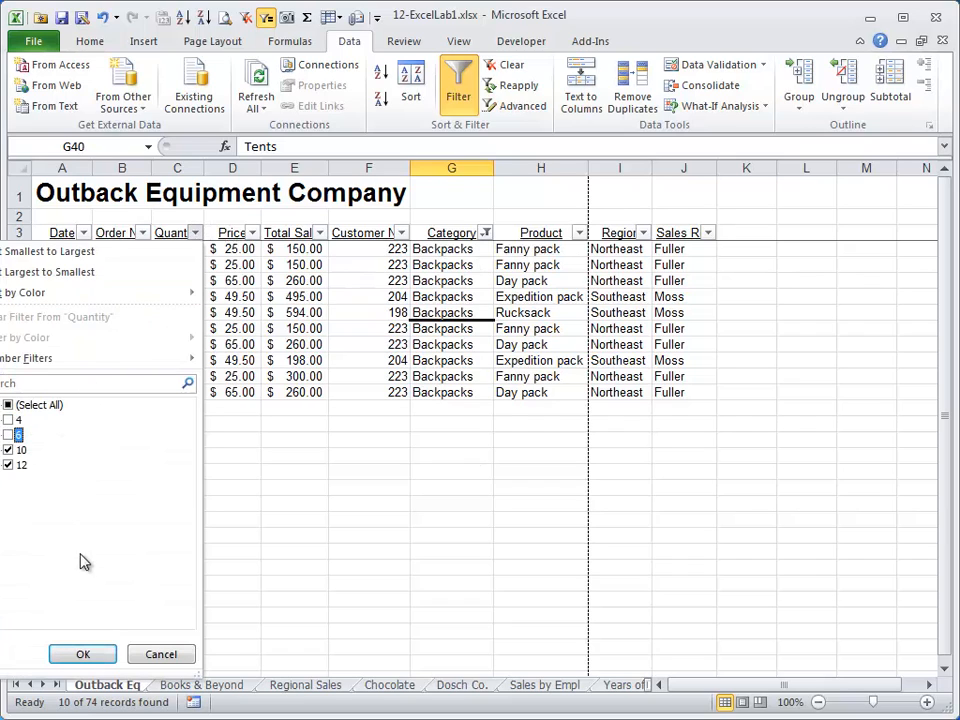
{"action": "left_click", "coordinate": [83, 654]}
{"action": "left_click", "coordinate": [190, 265]}
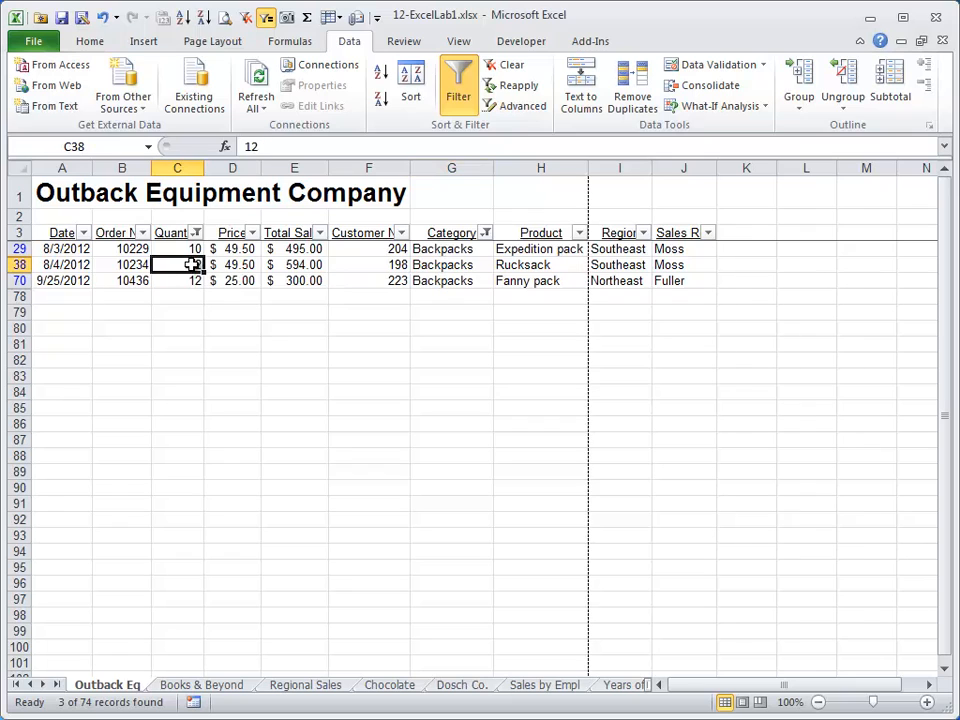
Clear the Category filter and all remaining filters from the list, and select cell D5.
{"action": "left_click", "coordinate": [485, 232]}
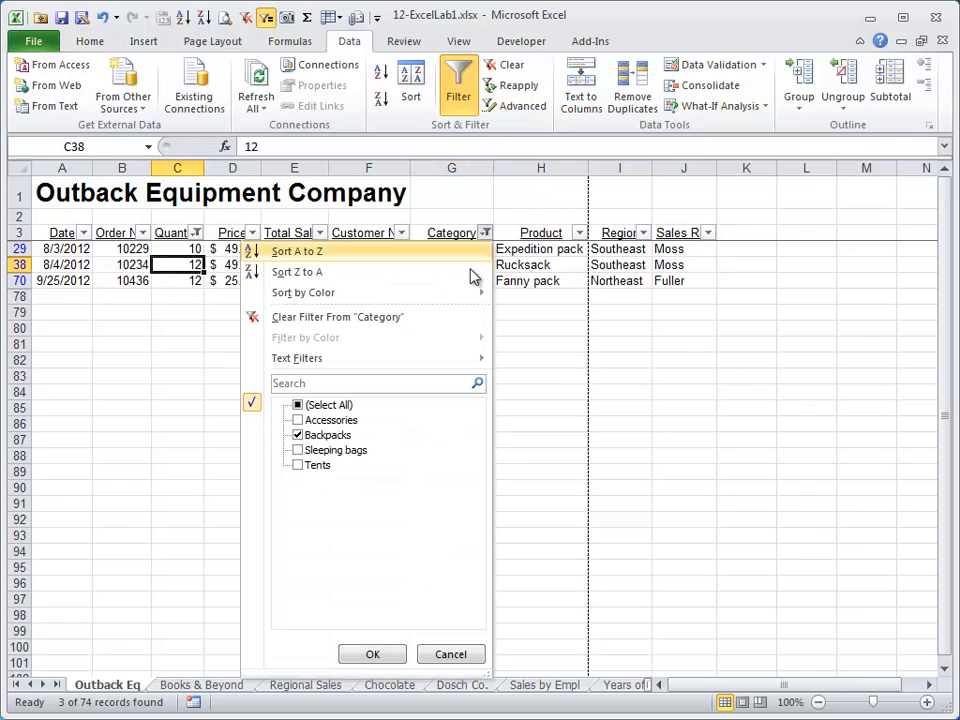
{"action": "left_click", "coordinate": [444, 317]}
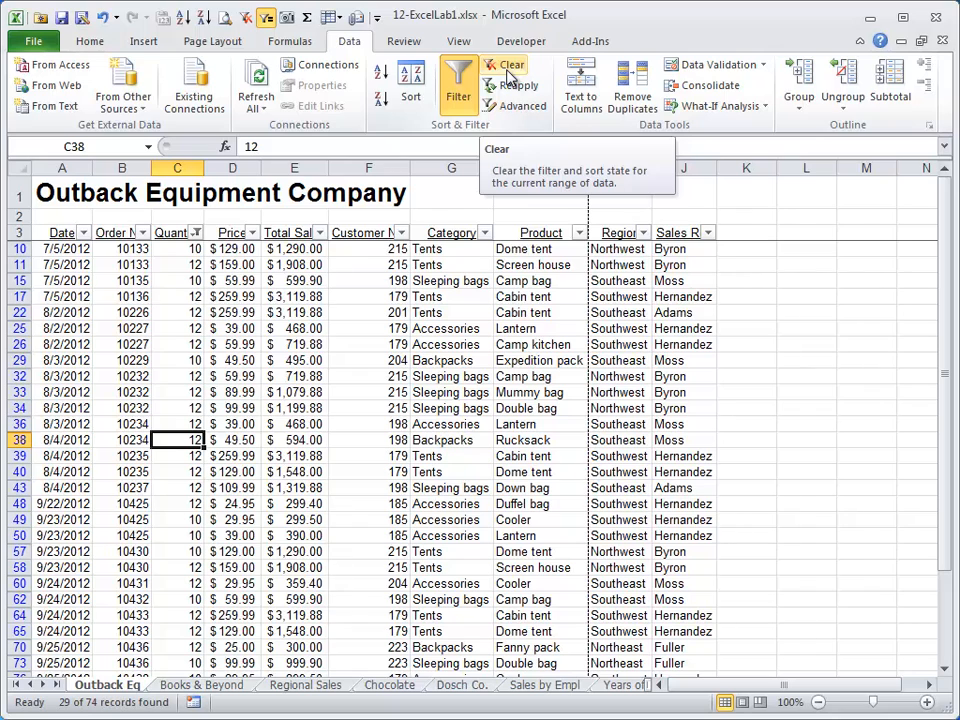
{"action": "left_click", "coordinate": [246, 17]}
{"action": "left_click", "coordinate": [206, 264]}
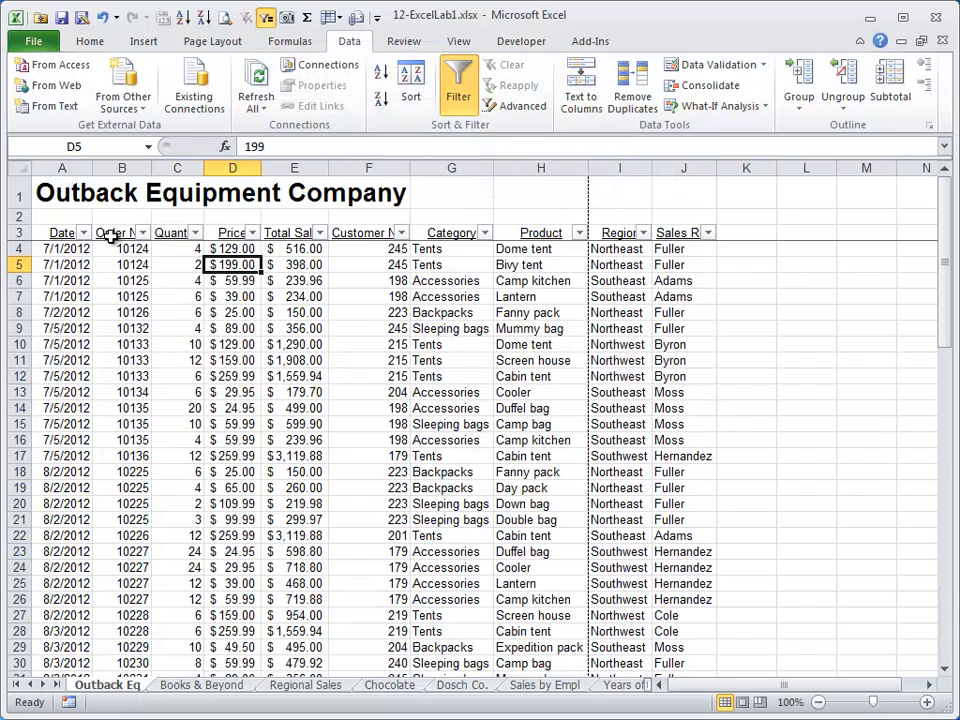
Sort the order list by Category from A to Z, and select the first category cell, G4.
{"action": "left_click", "coordinate": [484, 233]}
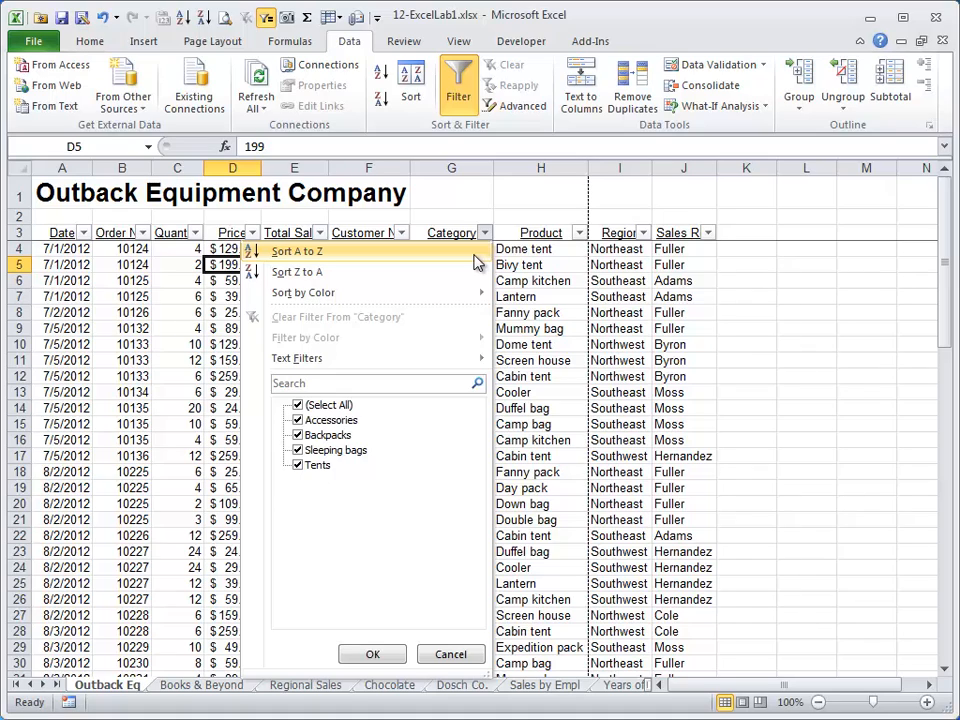
{"action": "left_click", "coordinate": [476, 256]}
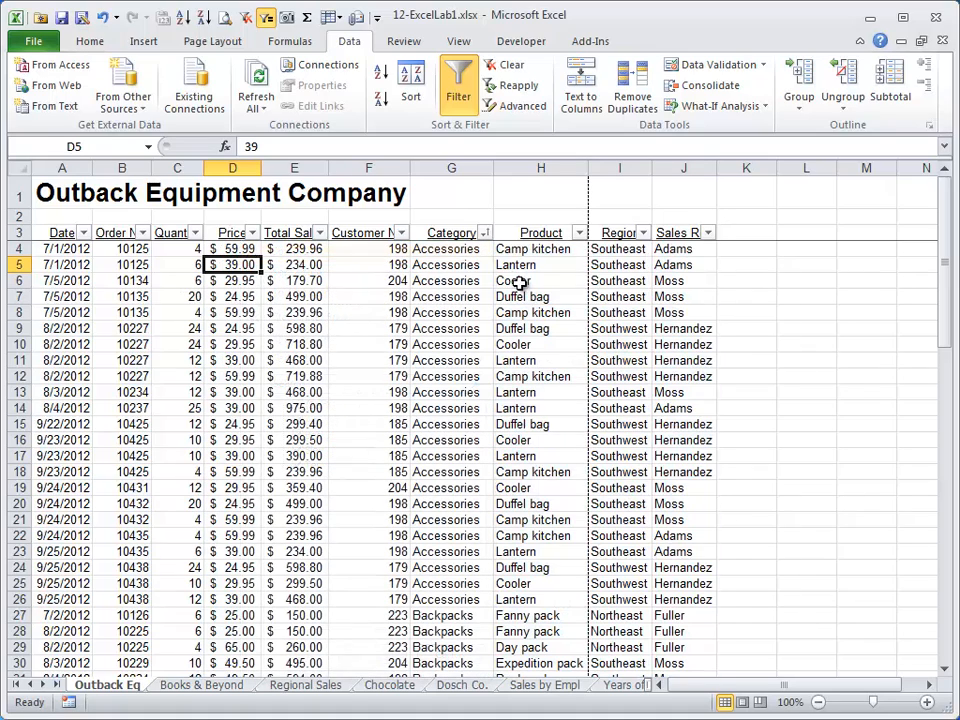
{"action": "left_click", "coordinate": [450, 249]}
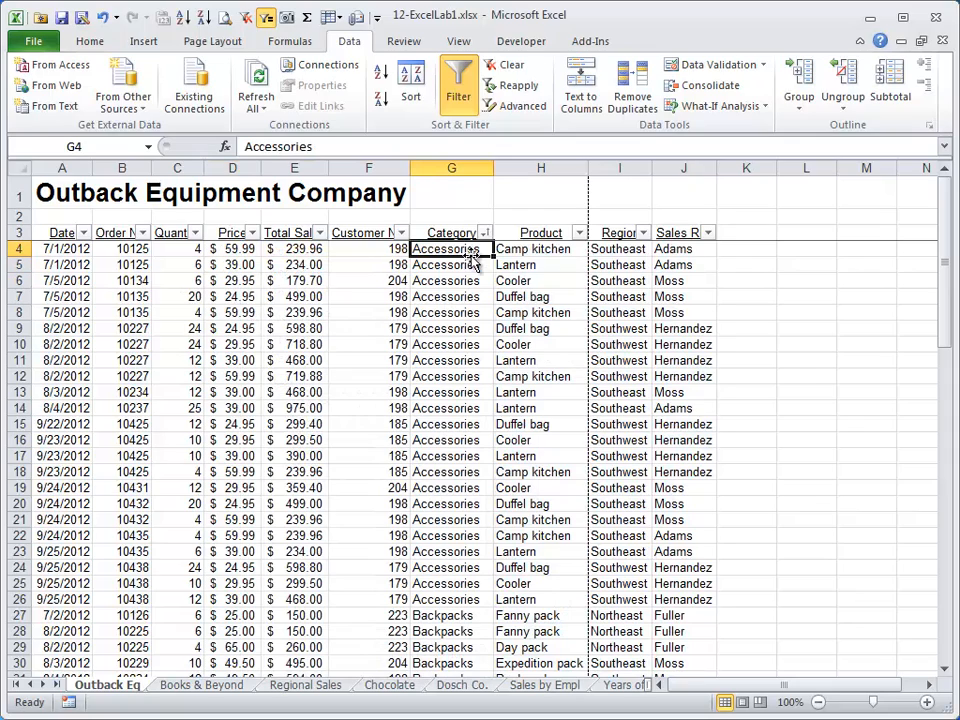
Sort the order list by Category from Z to A, followed by Order No. from smallest to largest.
{"action": "left_click", "coordinate": [483, 234]}
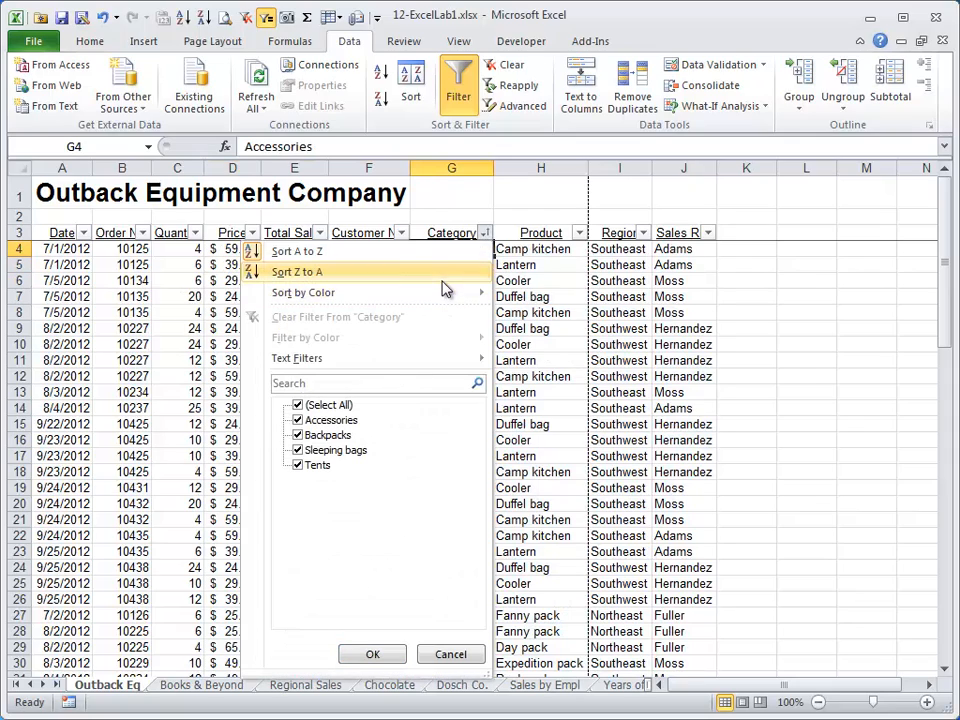
{"action": "left_click", "coordinate": [336, 272]}
{"action": "left_click", "coordinate": [142, 232]}
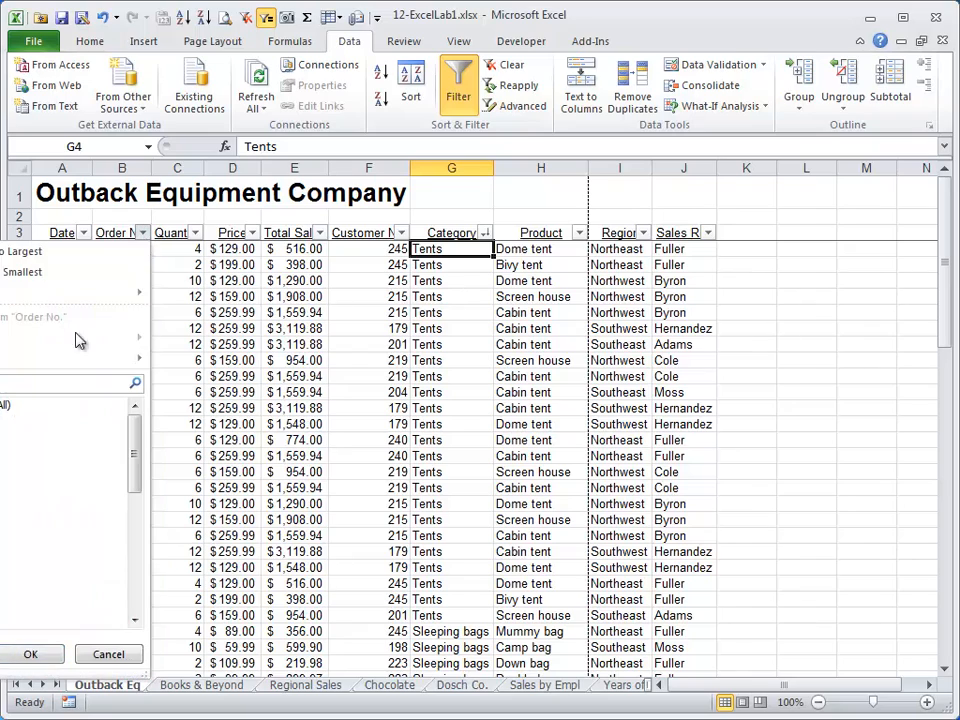
{"action": "left_click", "coordinate": [90, 253]}
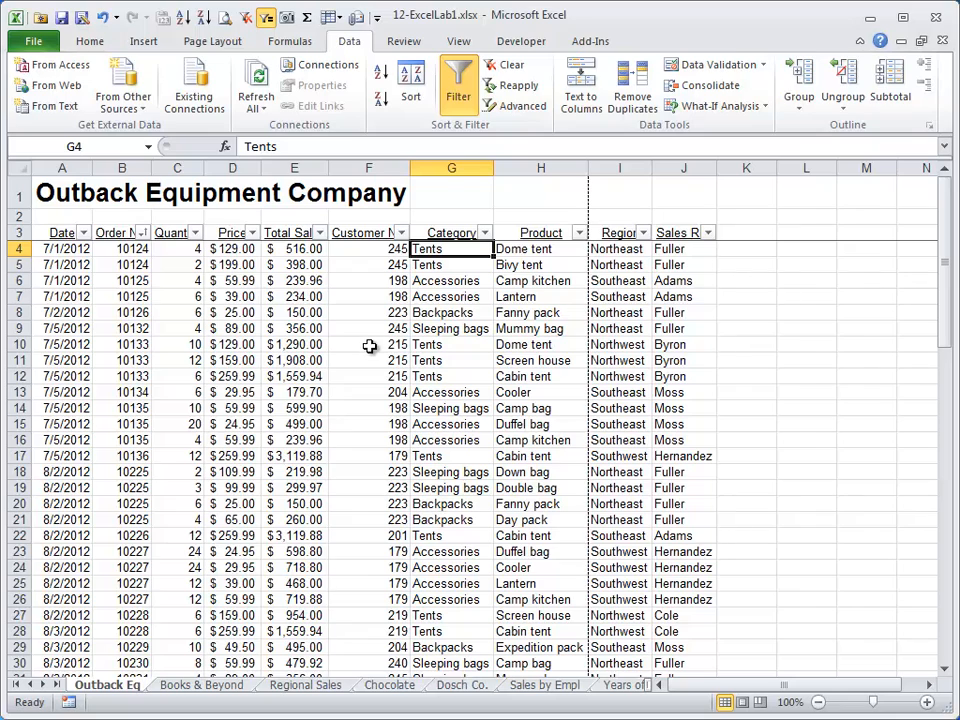
Fill the Category cells G7:G12 with yellow and G18:G22 with dark blue.
{"action": "left_click_drag", "start_coordinate": [435, 297], "coordinate": [435, 378]}
{"action": "left_click", "coordinate": [85, 41]}
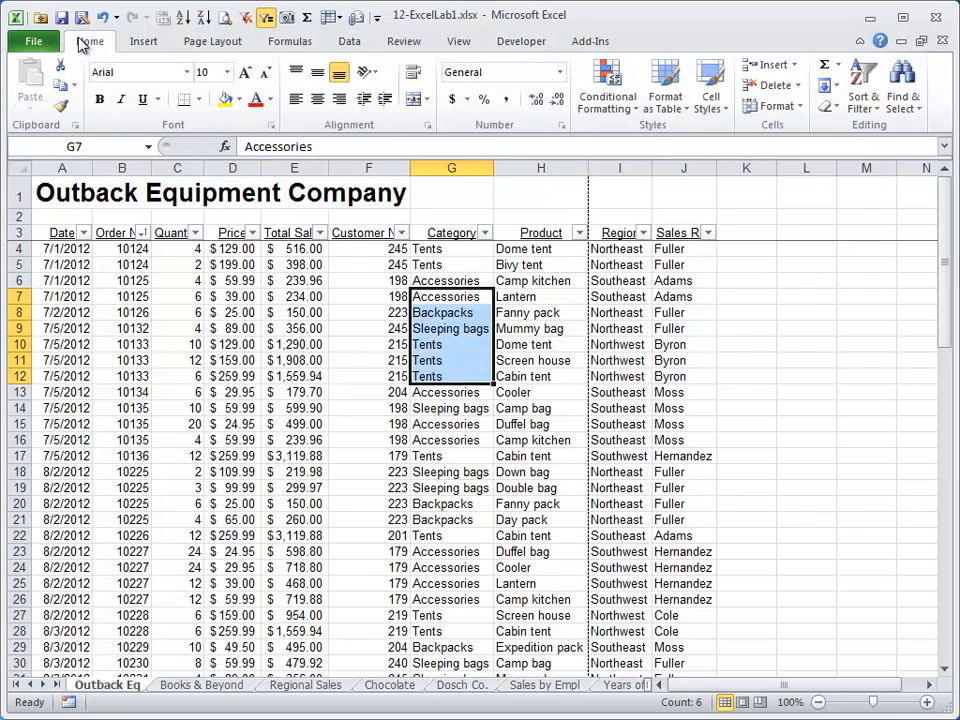
{"action": "left_click", "coordinate": [226, 100]}
{"action": "left_click_drag", "start_coordinate": [450, 472], "coordinate": [450, 536]}
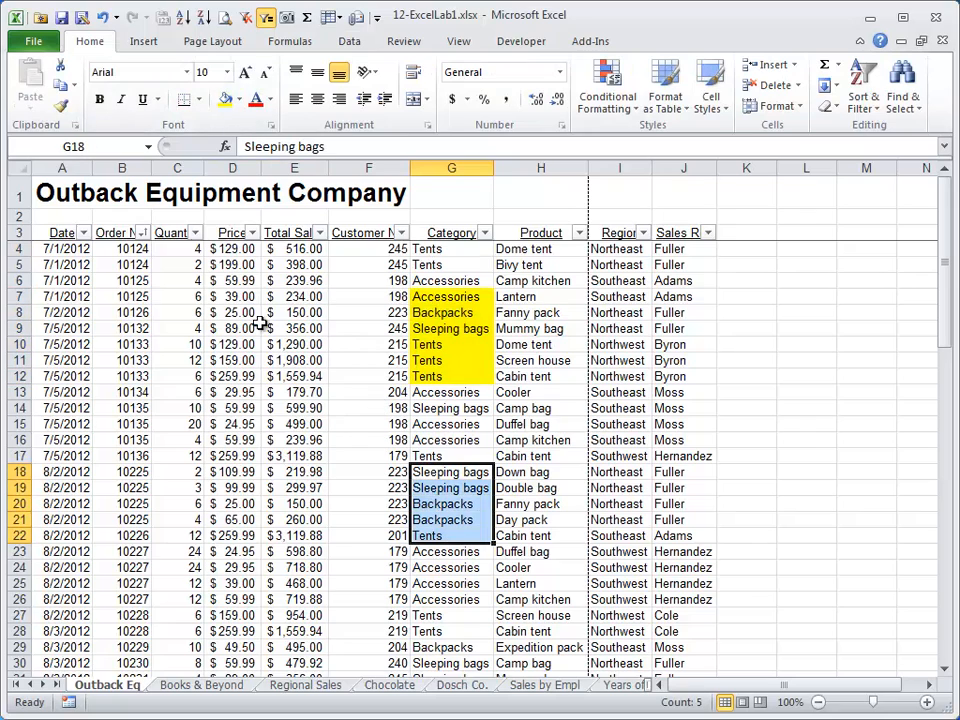
{"action": "left_click", "coordinate": [238, 99]}
{"action": "left_click", "coordinate": [252, 140]}
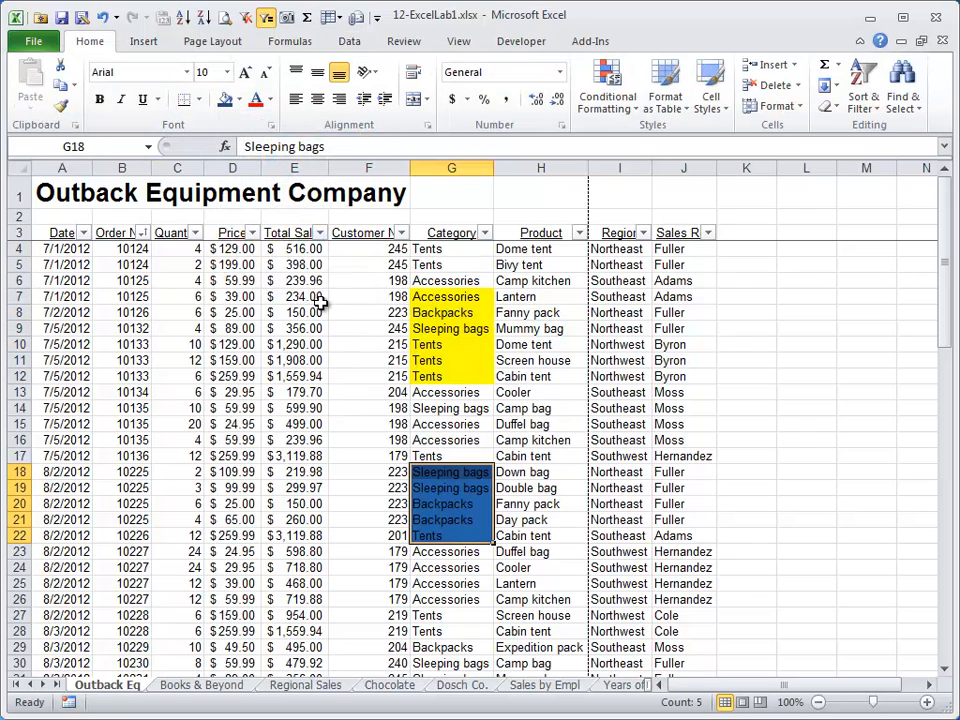
{"action": "left_click", "coordinate": [345, 331]}
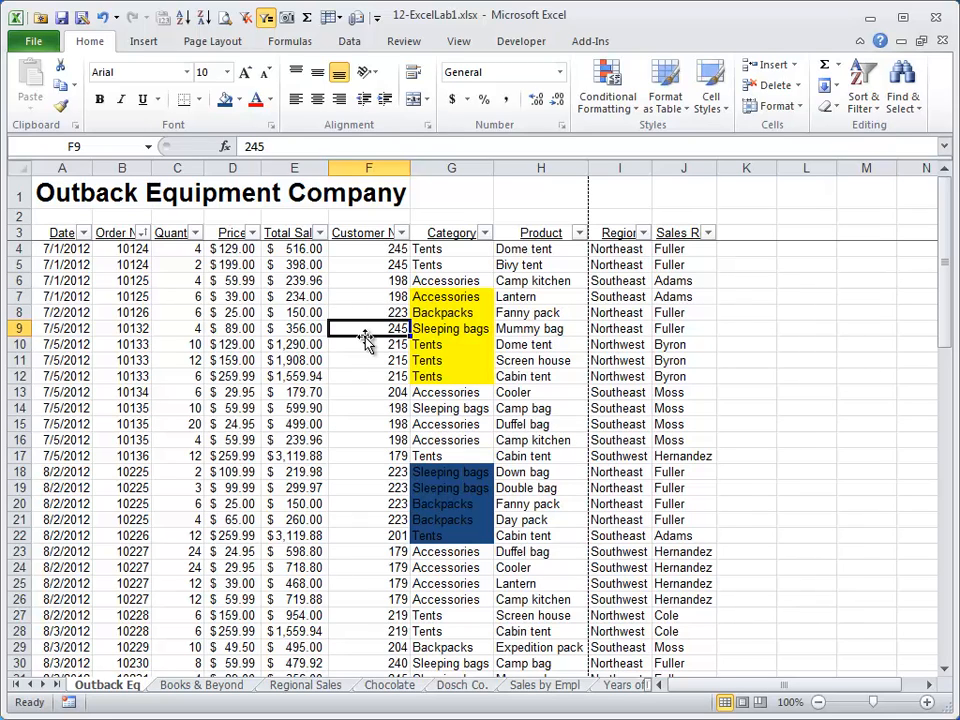
Filter the Category column by the dark blue cell color, and clear that filter from the column.
{"action": "left_click", "coordinate": [484, 232]}
{"action": "mouse_move", "coordinate": [454, 345]}
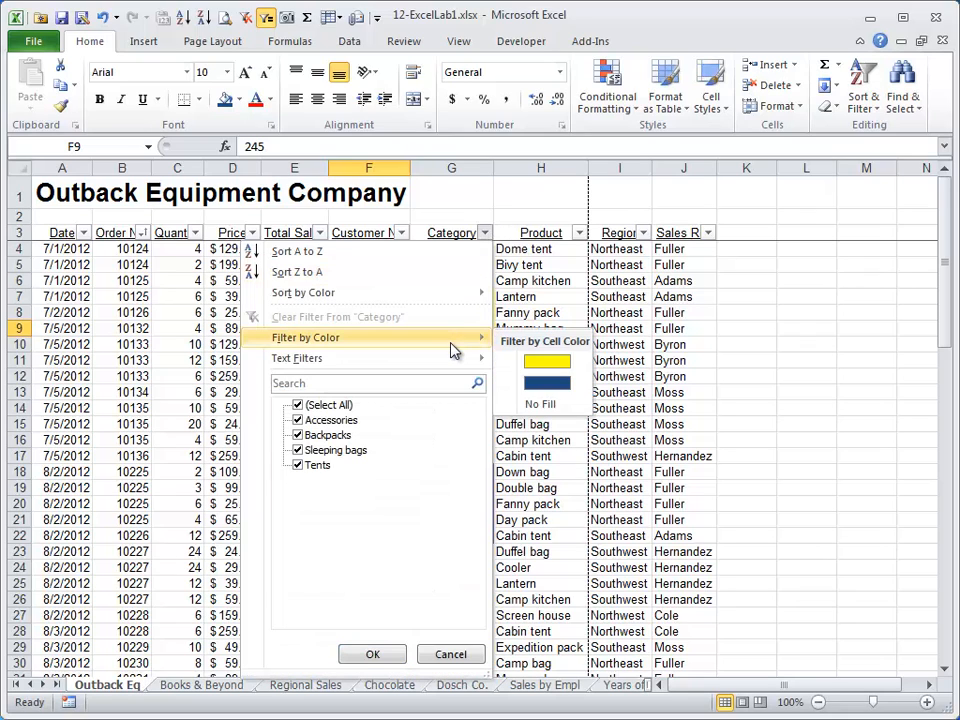
{"action": "left_click", "coordinate": [548, 384]}
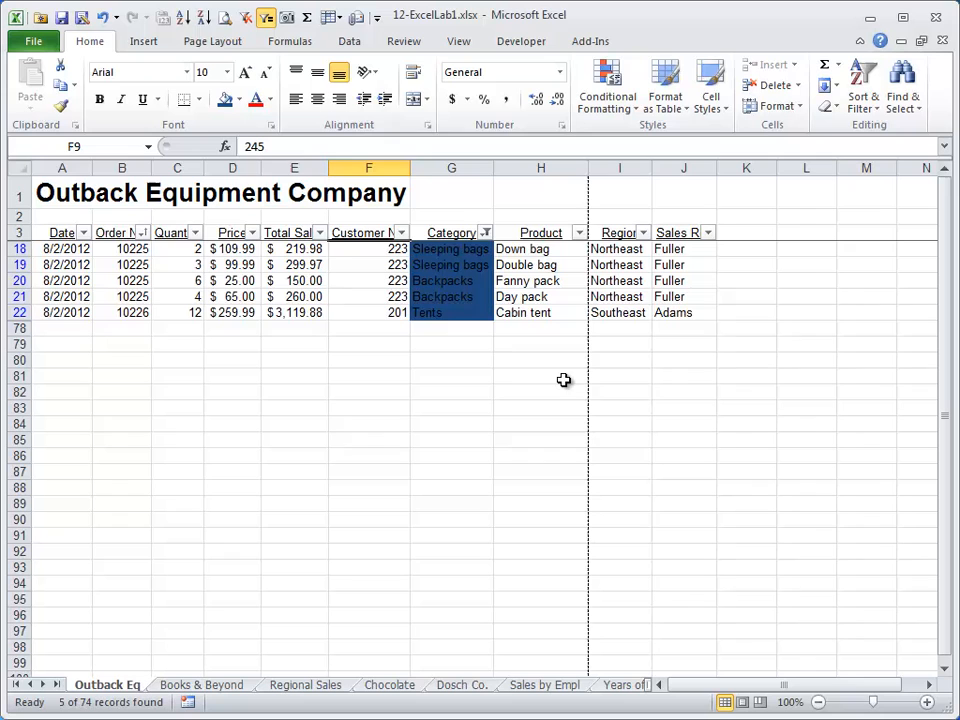
{"action": "left_click", "coordinate": [486, 281]}
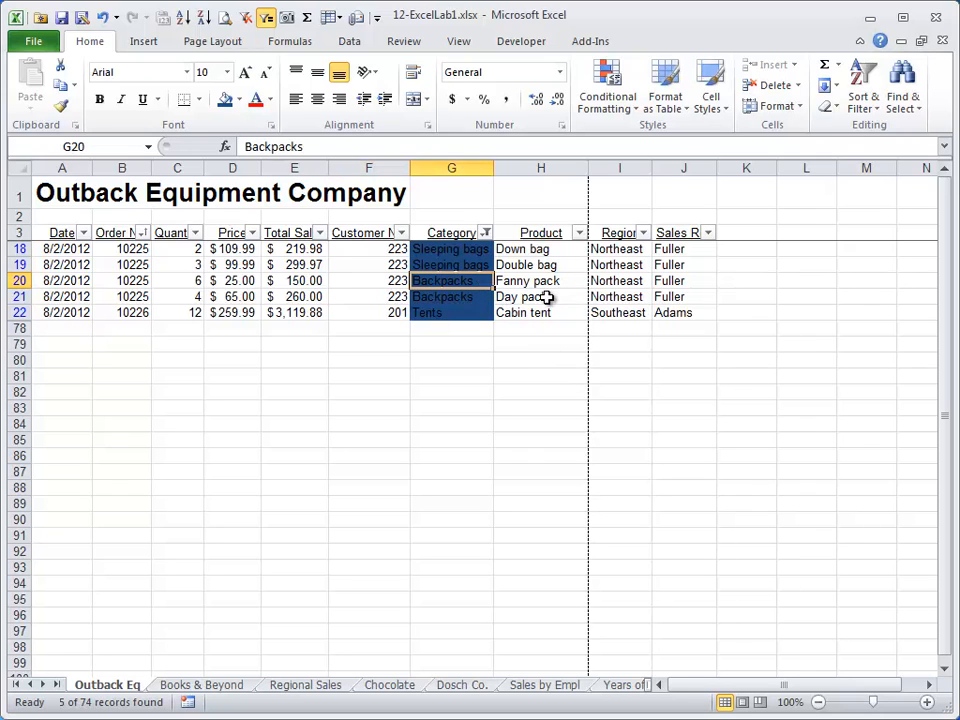
{"action": "left_click", "coordinate": [485, 233]}
{"action": "left_click", "coordinate": [444, 317]}
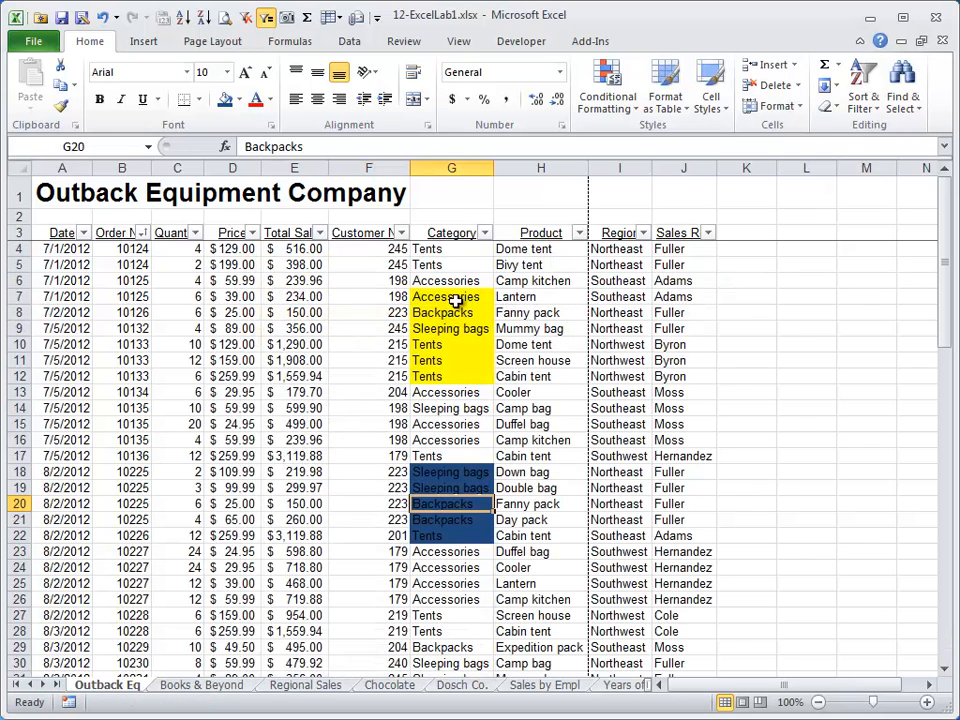
Undo the color filtering and both fills in the Category column, and select cell E7.
{"action": "key", "text": "ctrl+z"}
{"action": "key", "text": "ctrl+z"}
{"action": "key", "text": "ctrl+z"}
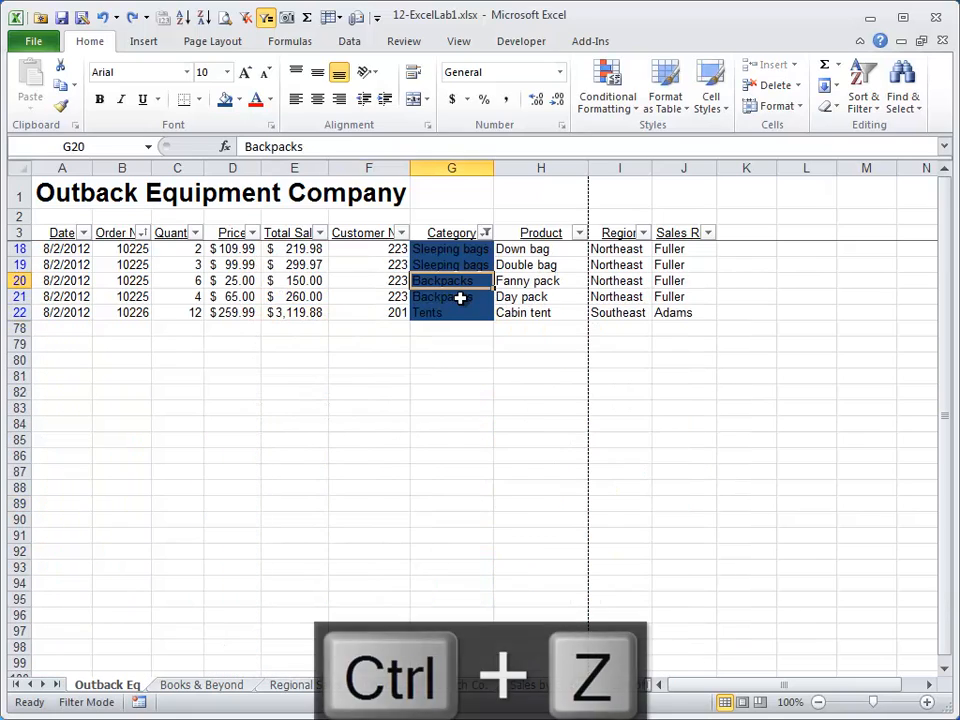
{"action": "key", "text": "ctrl+z"}
{"action": "left_click", "coordinate": [312, 296]}
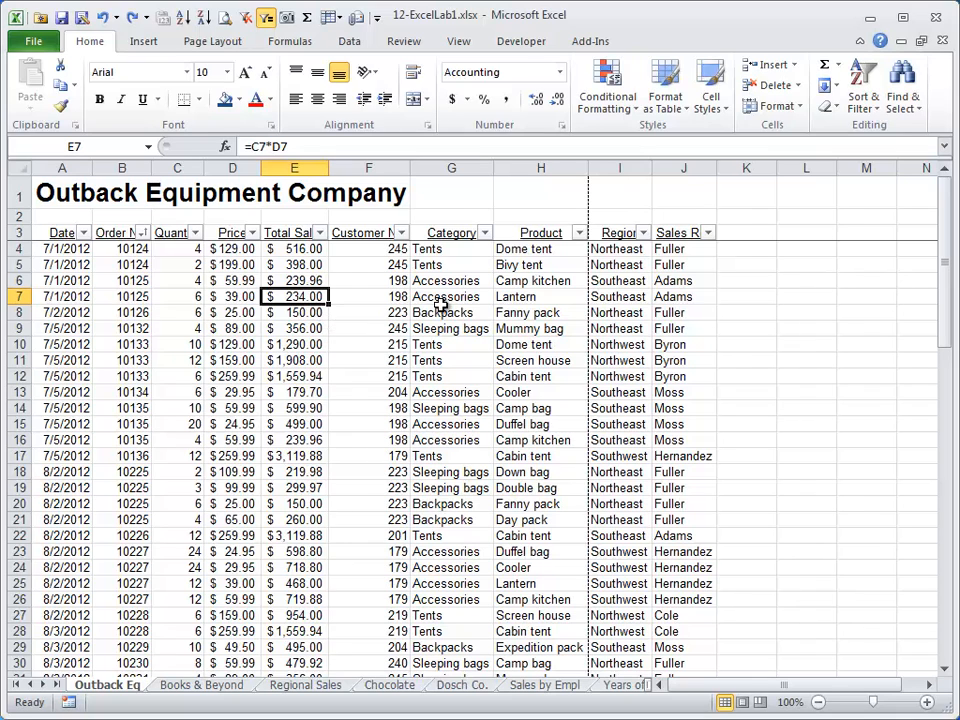
Preview the printout, examine how the columns split across its pages, and return to the worksheet.
{"action": "left_click", "coordinate": [226, 17]}
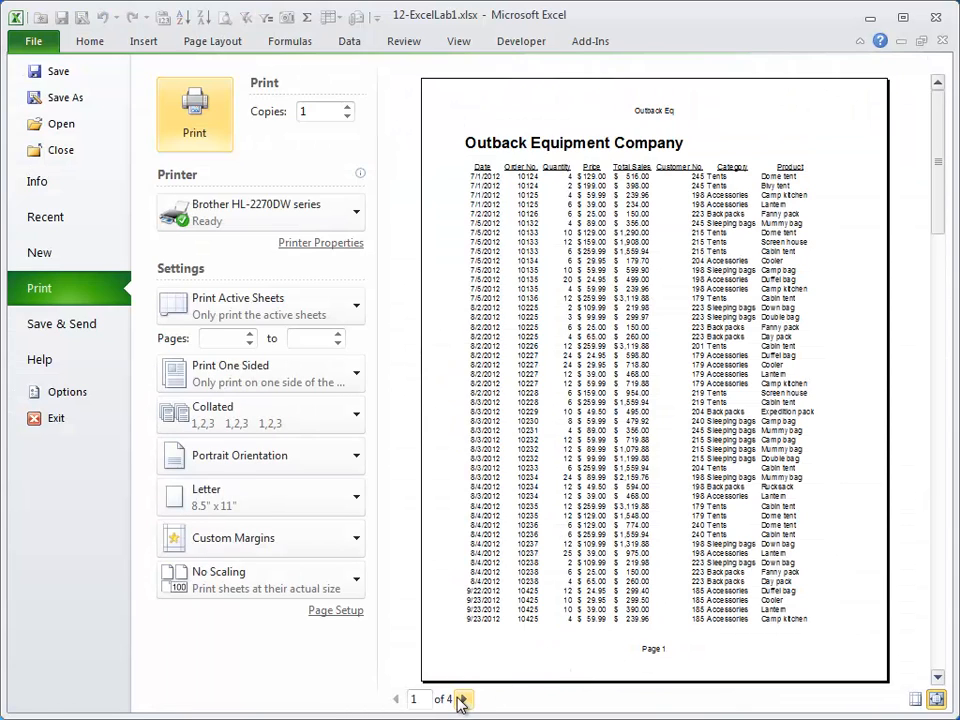
{"action": "left_click", "coordinate": [464, 699]}
{"action": "left_click", "coordinate": [464, 699]}
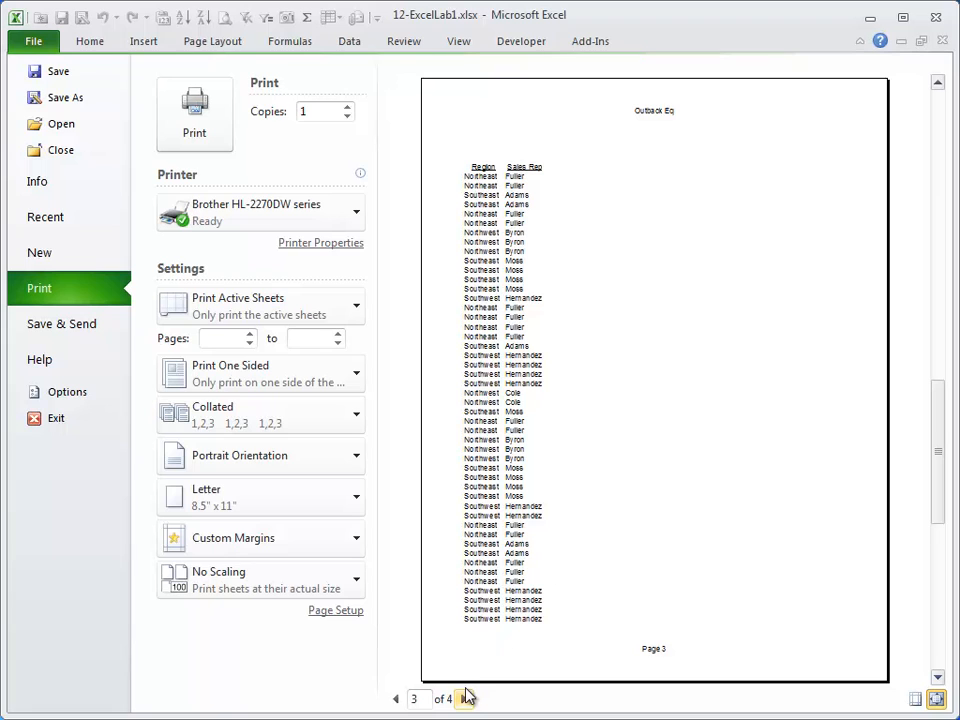
{"action": "left_click", "coordinate": [464, 699]}
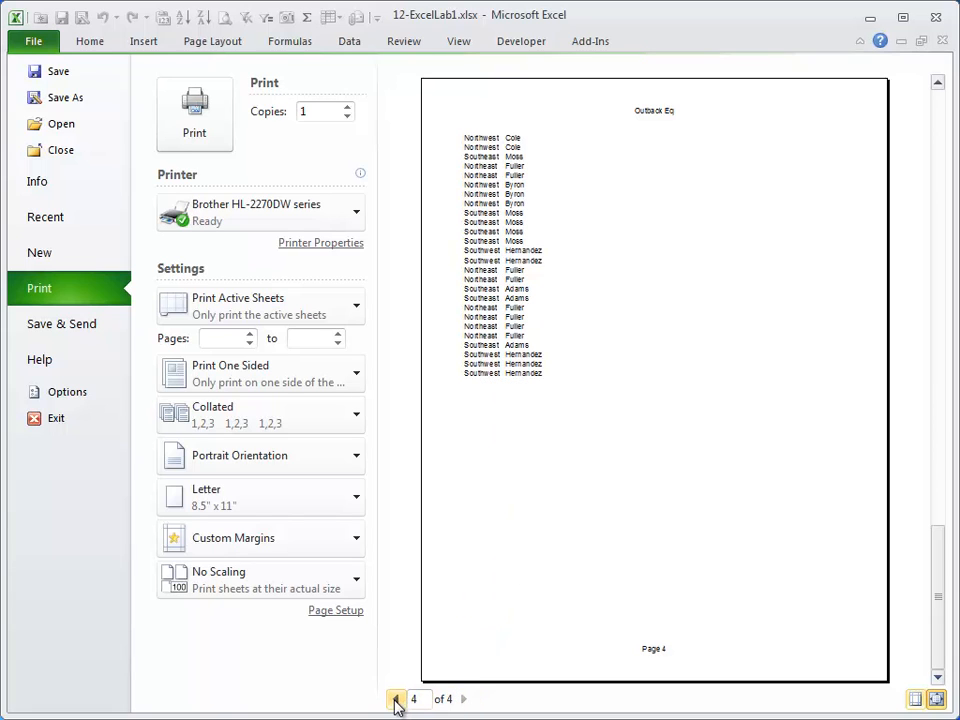
{"action": "left_click", "coordinate": [396, 701]}
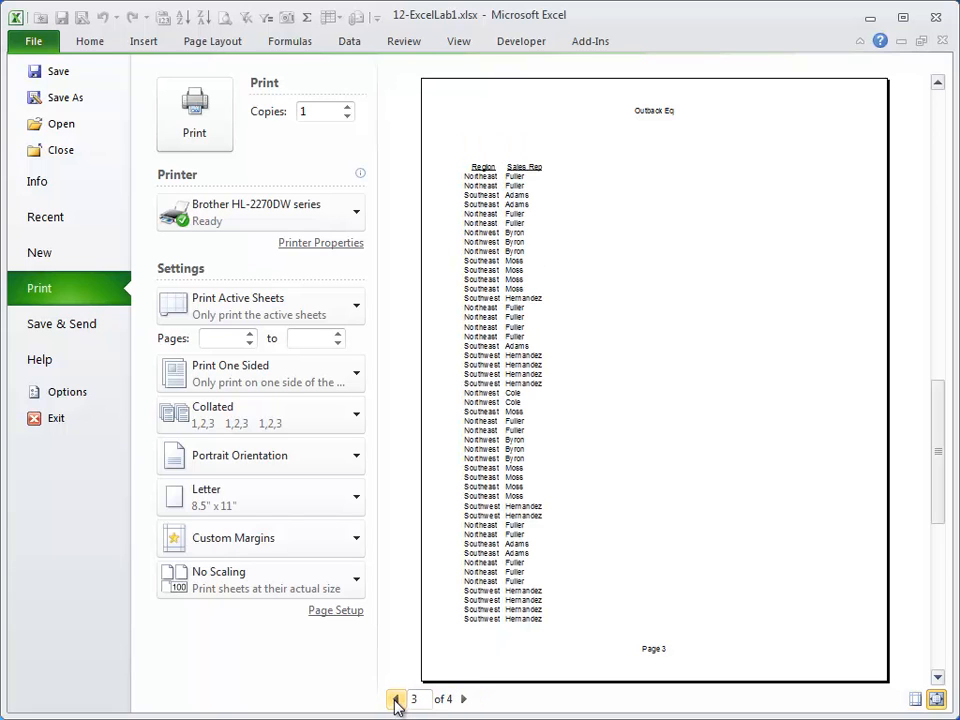
{"action": "left_click", "coordinate": [396, 701]}
{"action": "left_click", "coordinate": [90, 42]}
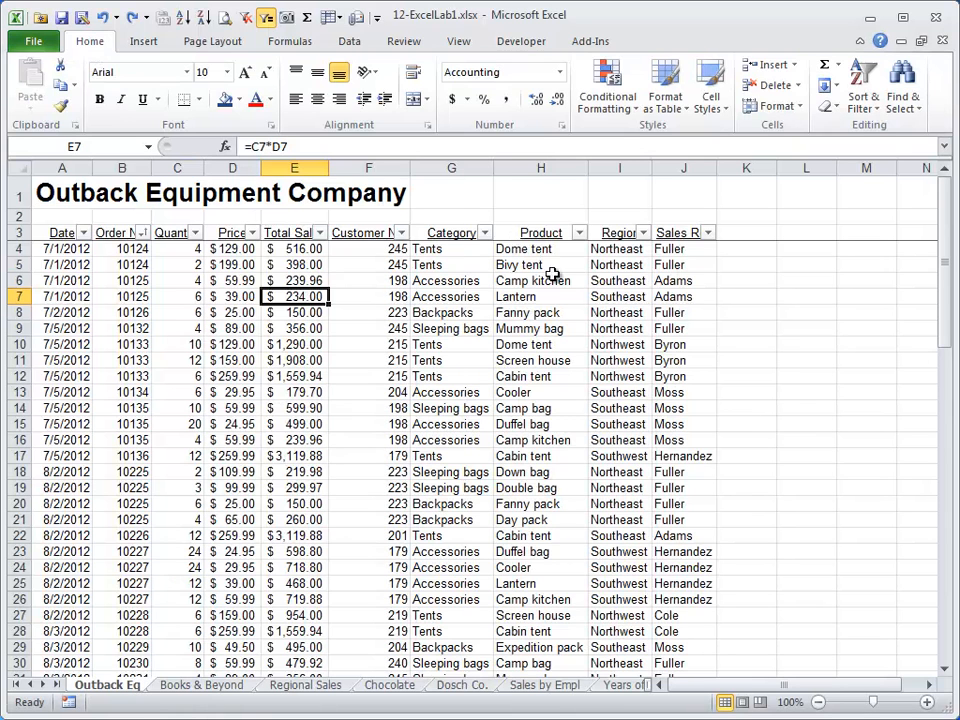
Scale the printout to a width of 1 page, and check its pages in the print preview.
{"action": "left_click", "coordinate": [209, 50]}
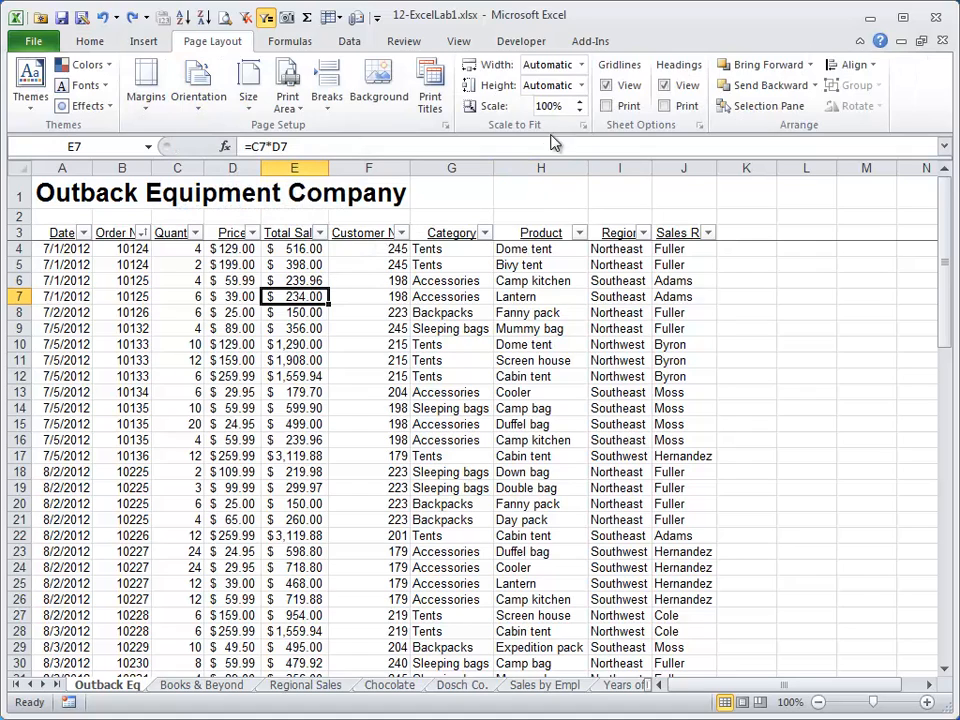
{"action": "left_click", "coordinate": [581, 65]}
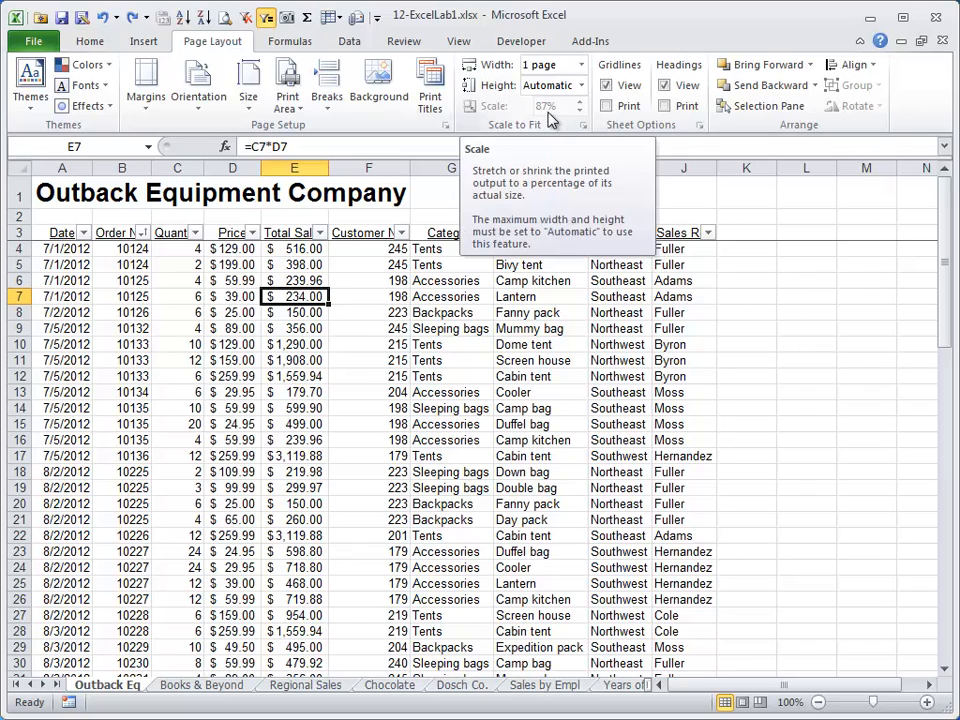
{"action": "left_click", "coordinate": [226, 18]}
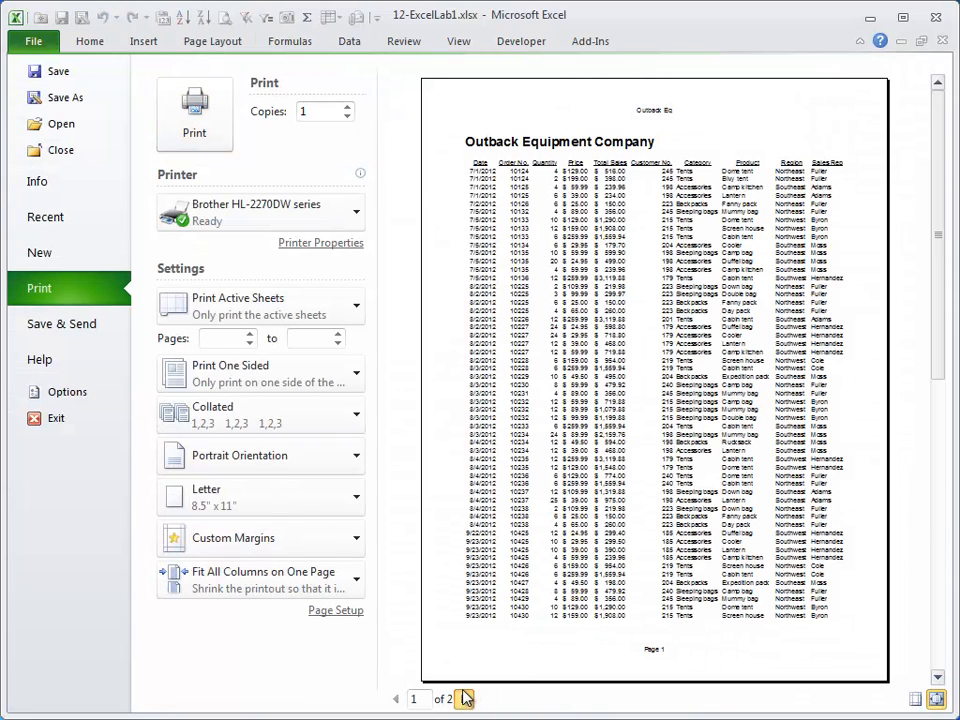
{"action": "left_click", "coordinate": [466, 698]}
{"action": "left_click", "coordinate": [397, 699]}
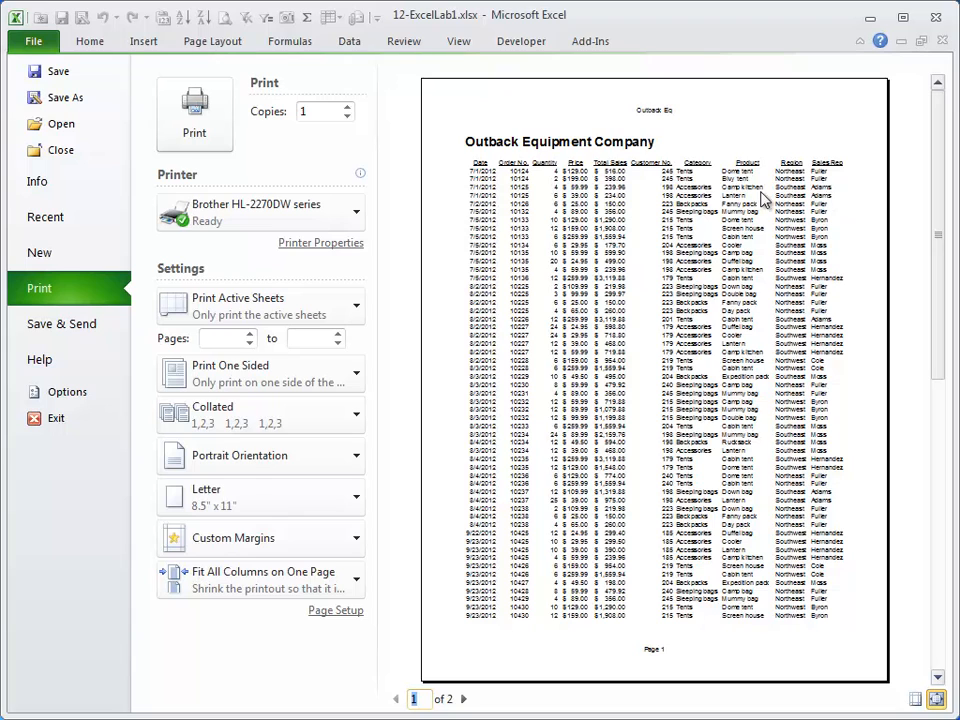
{"action": "left_click", "coordinate": [86, 42]}
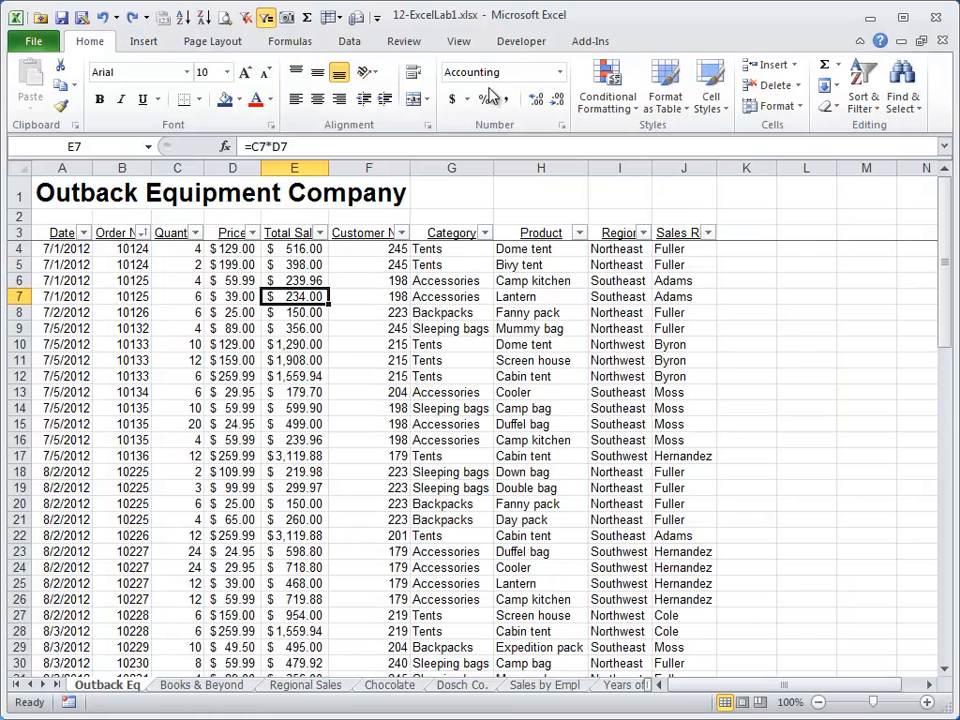
Return the print width to Automatic and the scale to 100%.
{"action": "left_click", "coordinate": [232, 41]}
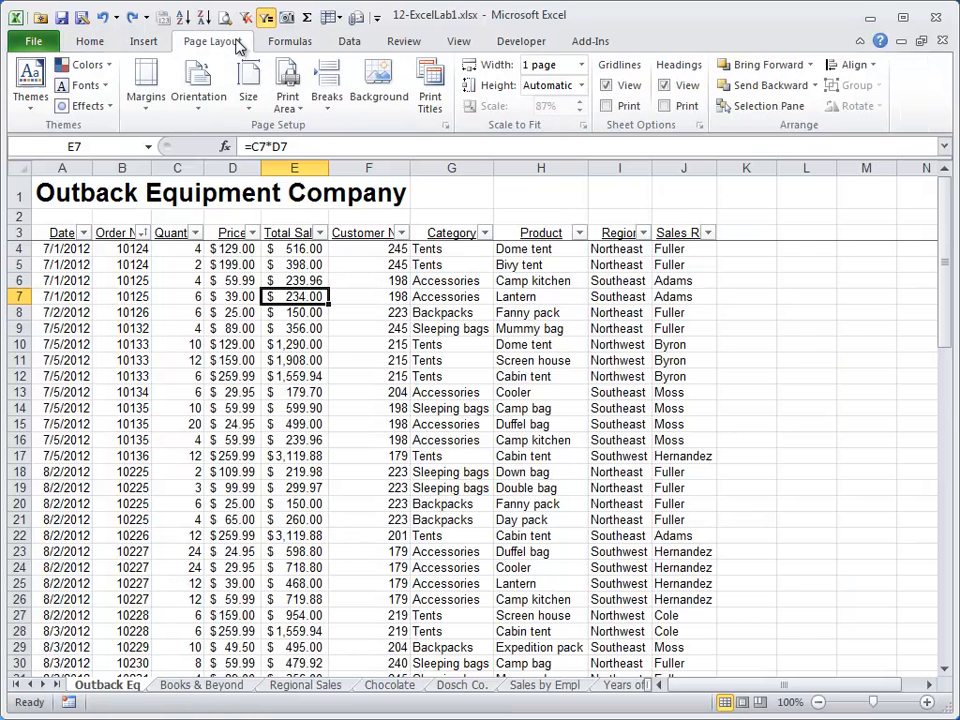
{"action": "left_click", "coordinate": [580, 66]}
{"action": "left_click", "coordinate": [572, 85]}
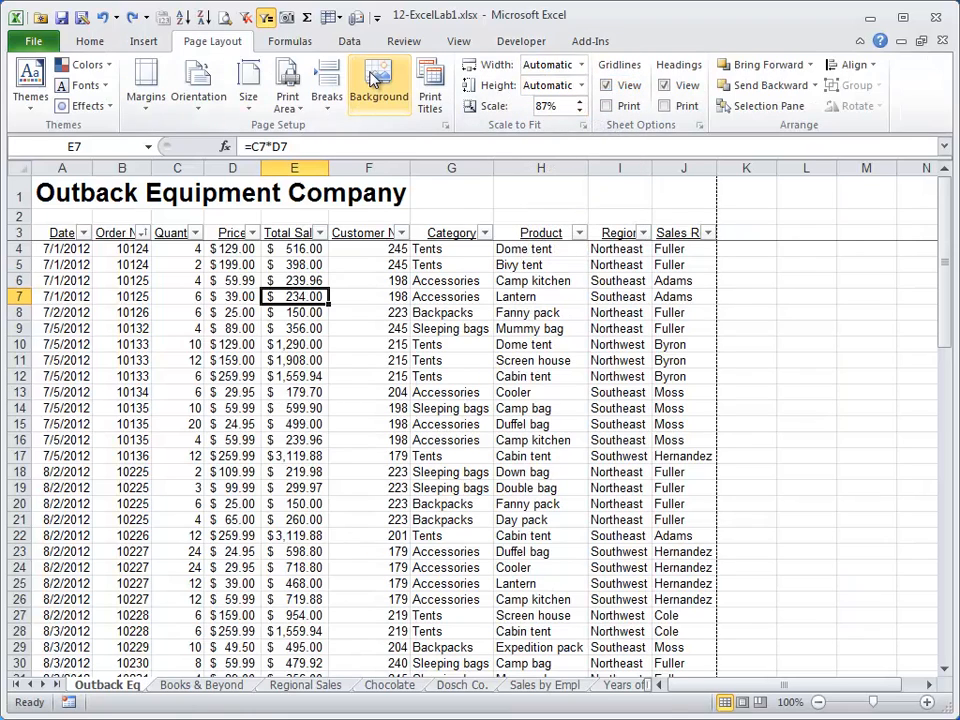
{"action": "key", "text": "Return"}
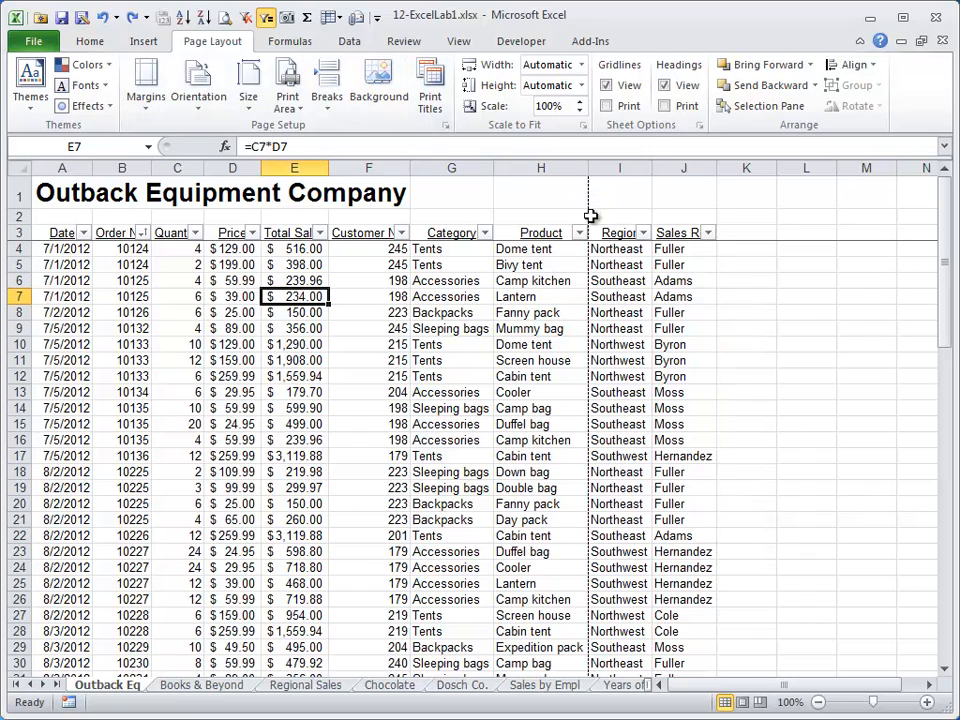
Enlarge the sheet to 120% to examine the Region and Sales Rep columns beyond the page break, and reduce it to 110%.
{"action": "left_click", "coordinate": [927, 703]}
{"action": "left_click", "coordinate": [927, 703]}
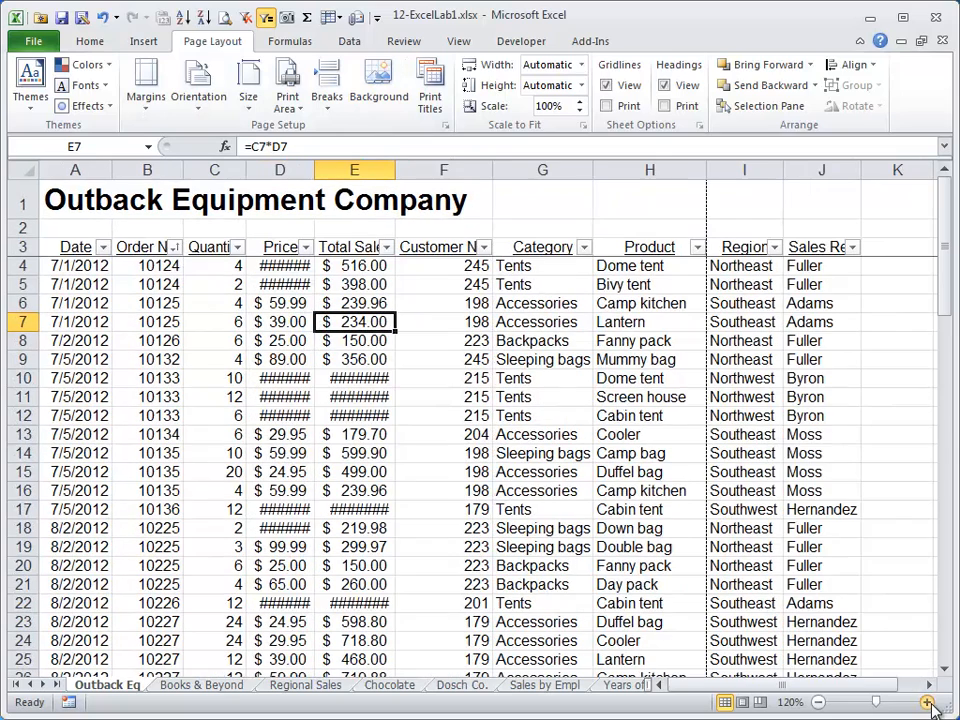
{"action": "left_click", "coordinate": [742, 229]}
{"action": "left_click", "coordinate": [835, 247]}
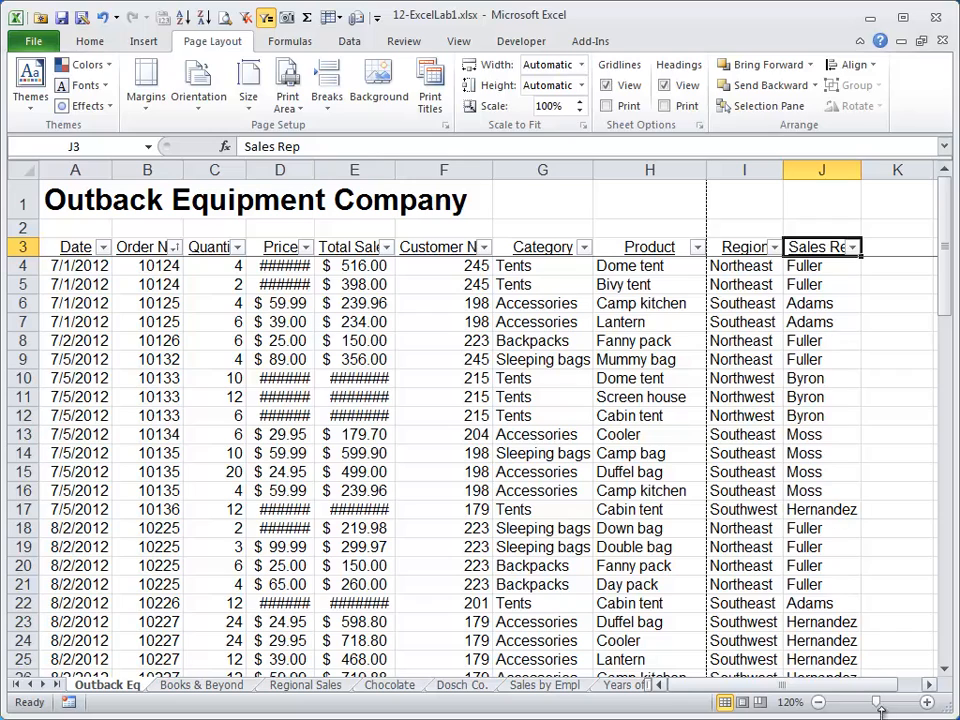
{"action": "left_click", "coordinate": [818, 702]}
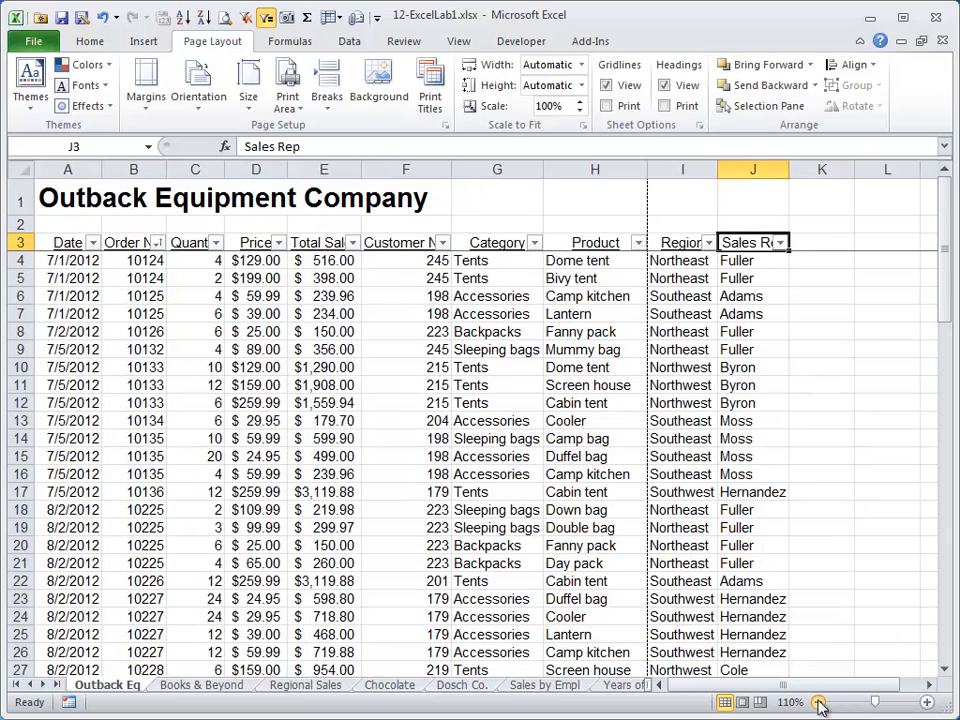
Show the sheet in Page Break Preview at 100% zoom, and examine the page boundaries down to the second page.
{"action": "left_click", "coordinate": [760, 703]}
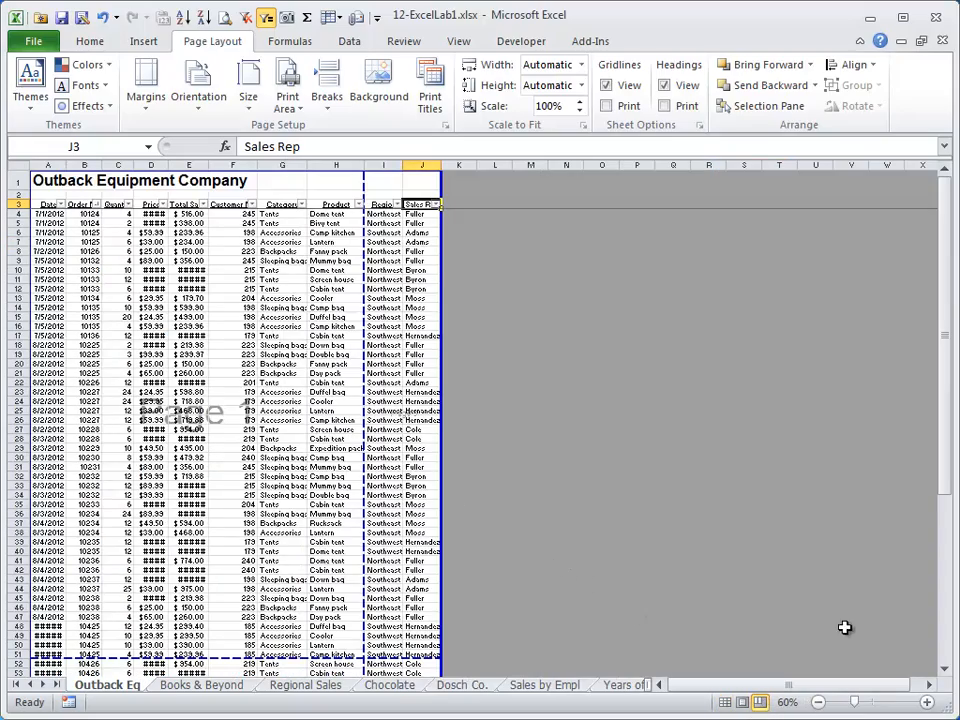
{"action": "left_click", "coordinate": [927, 702]}
{"action": "left_click", "coordinate": [927, 702]}
{"action": "left_click", "coordinate": [927, 702]}
{"action": "left_click", "coordinate": [927, 702]}
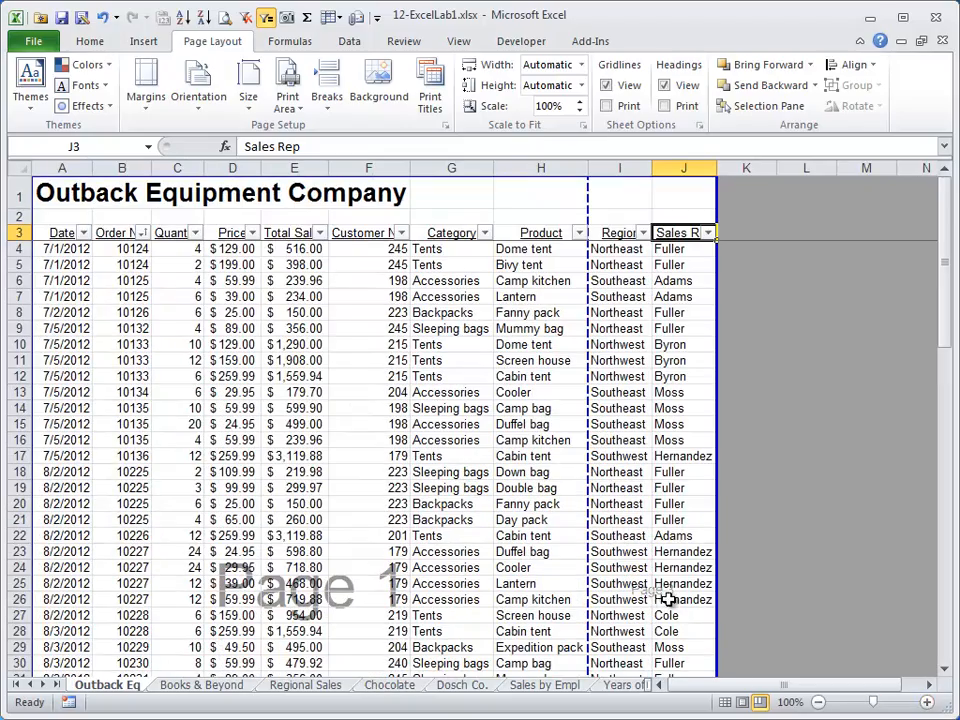
{"action": "scroll", "coordinate": [557, 590], "scroll_direction": "down", "scroll_amount": 14}
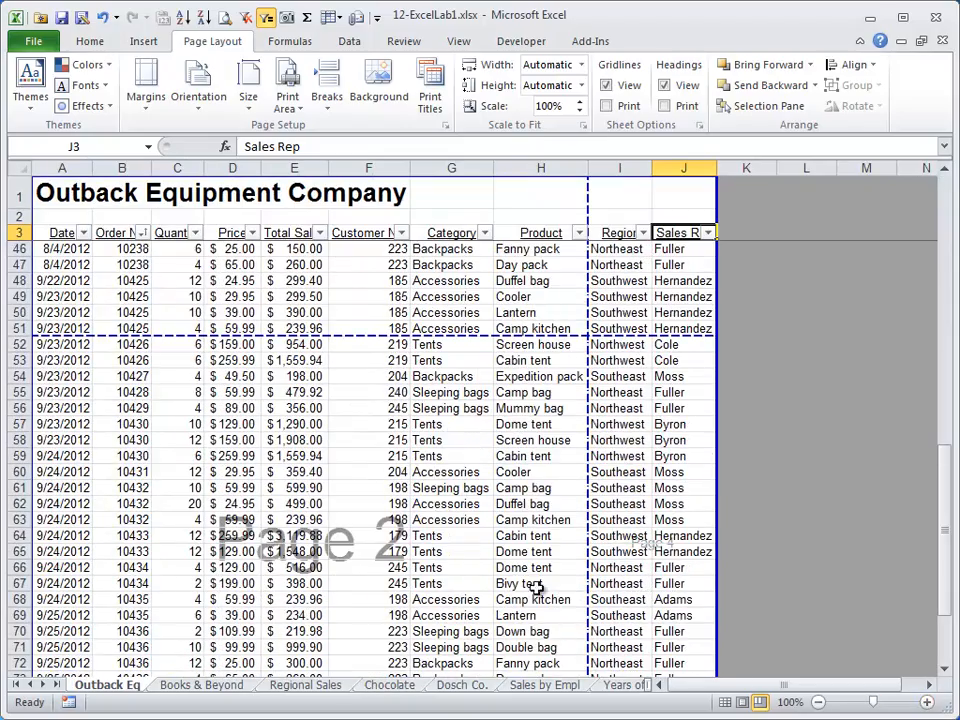
Move the vertical page break beyond the Sales Rep column, and the horizontal page break up to between rows 56 and 57.
{"action": "scroll", "coordinate": [666, 547], "scroll_direction": "up", "scroll_amount": 14}
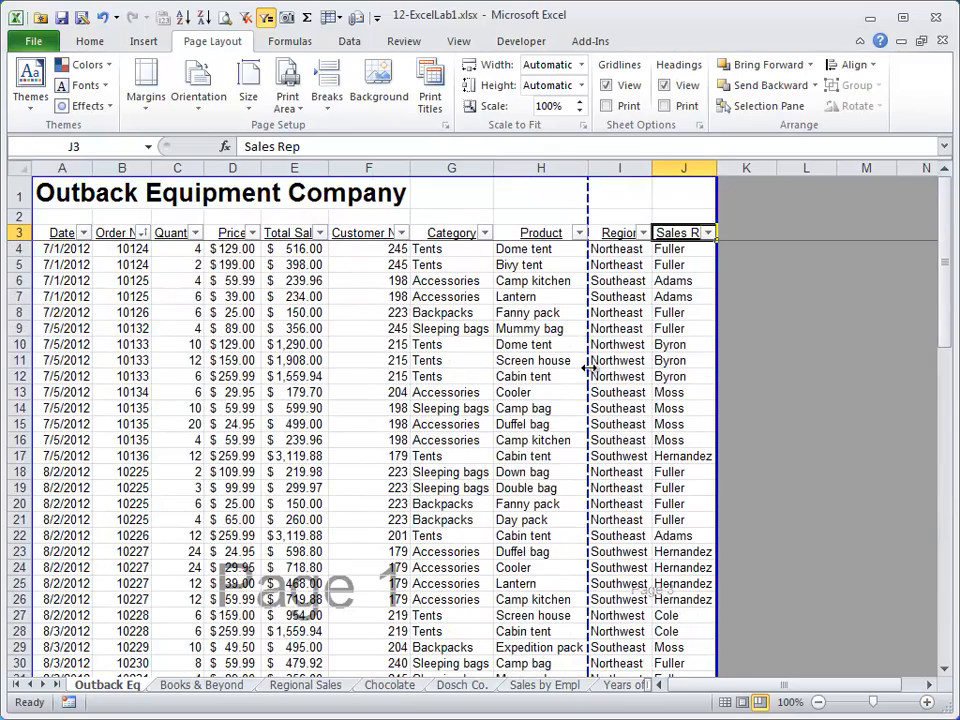
{"action": "left_click_drag", "start_coordinate": [590, 369], "coordinate": [716, 380]}
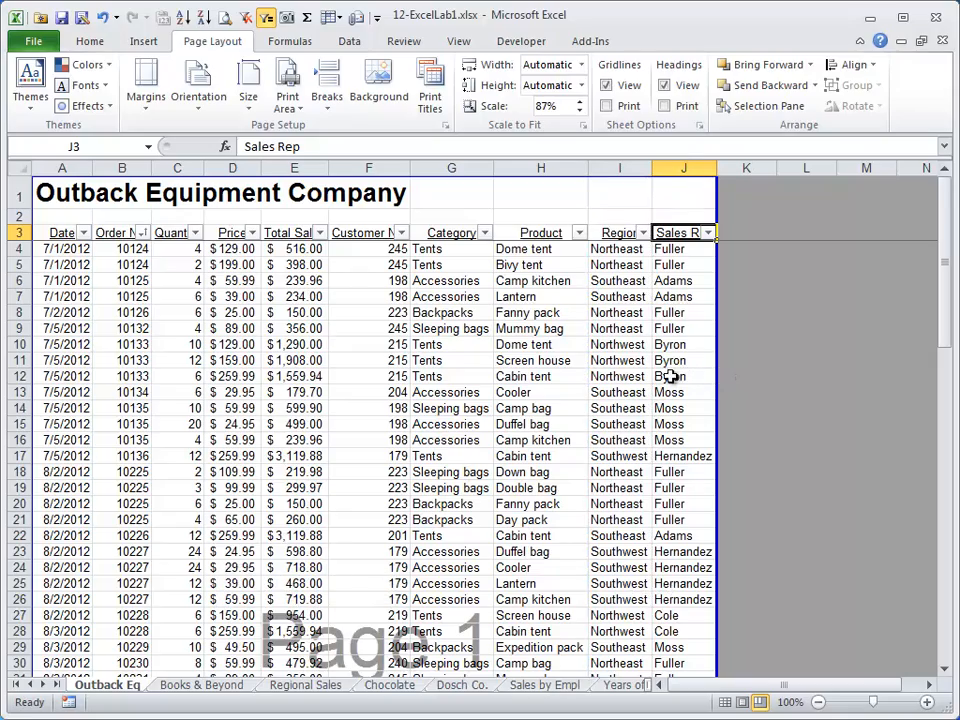
{"action": "scroll", "coordinate": [670, 376], "scroll_direction": "down", "scroll_amount": 12}
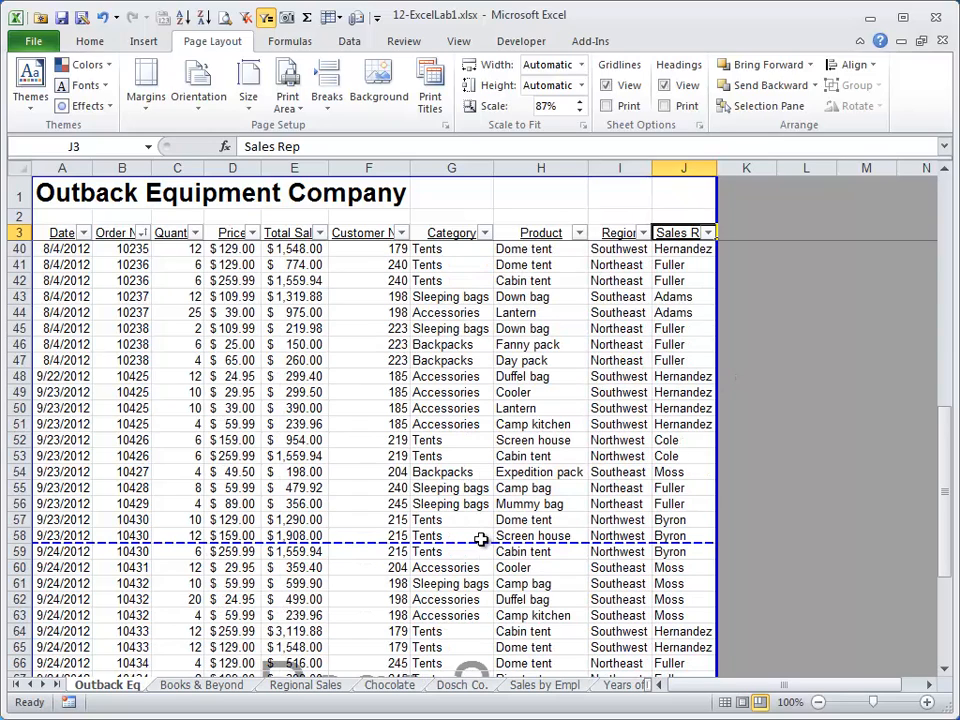
{"action": "left_click_drag", "start_coordinate": [481, 541], "coordinate": [504, 521]}
{"action": "scroll", "coordinate": [476, 551], "scroll_direction": "down", "scroll_amount": 7}
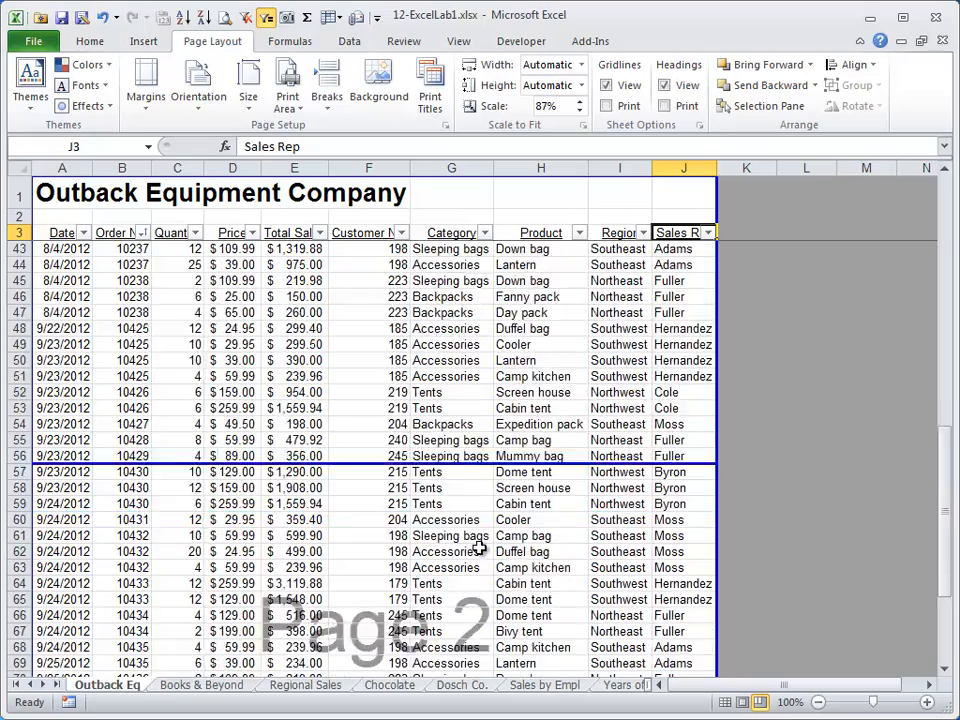
{"action": "scroll", "coordinate": [476, 549], "scroll_direction": "up", "scroll_amount": 4}
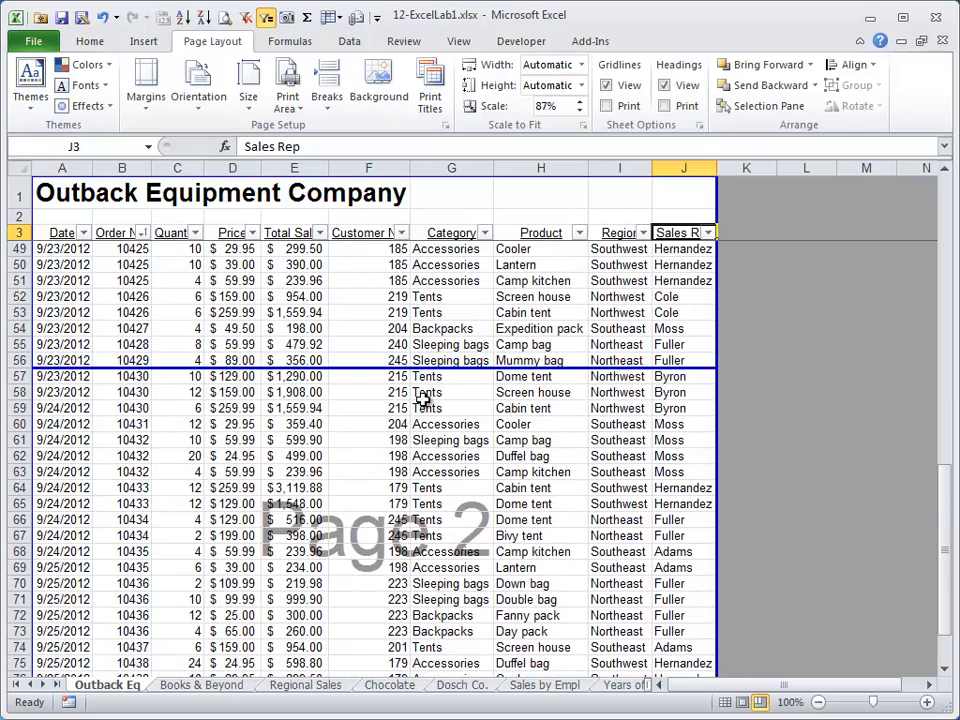
{"action": "scroll", "coordinate": [425, 405], "scroll_direction": "down", "scroll_amount": 1}
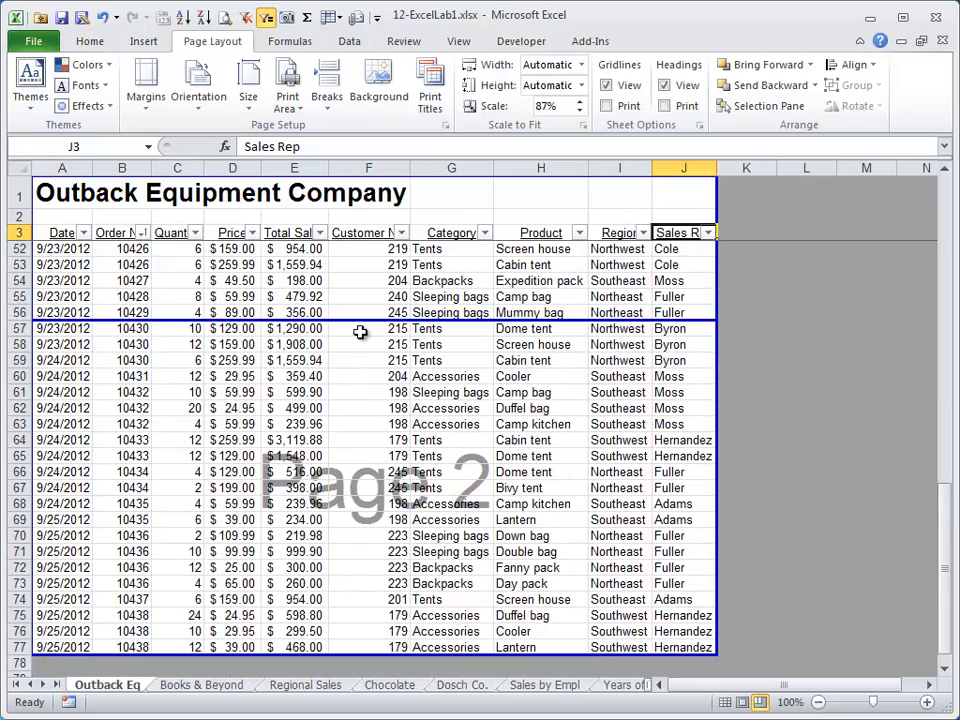
{"action": "scroll", "coordinate": [460, 447], "scroll_direction": "up", "scroll_amount": 6}
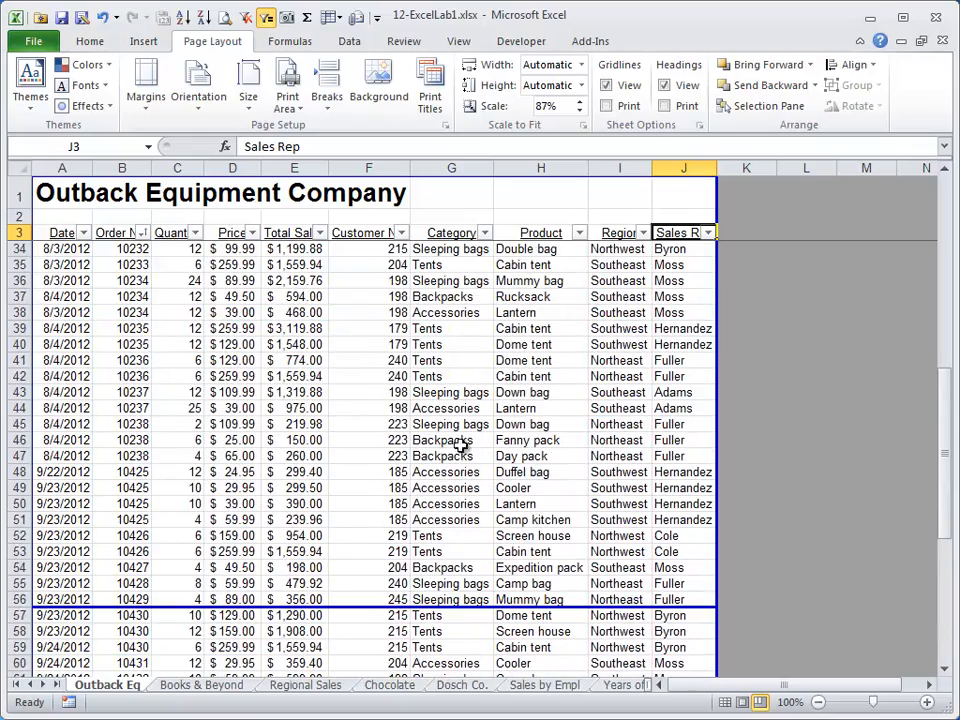
{"action": "scroll", "coordinate": [460, 447], "scroll_direction": "up", "scroll_amount": 10}
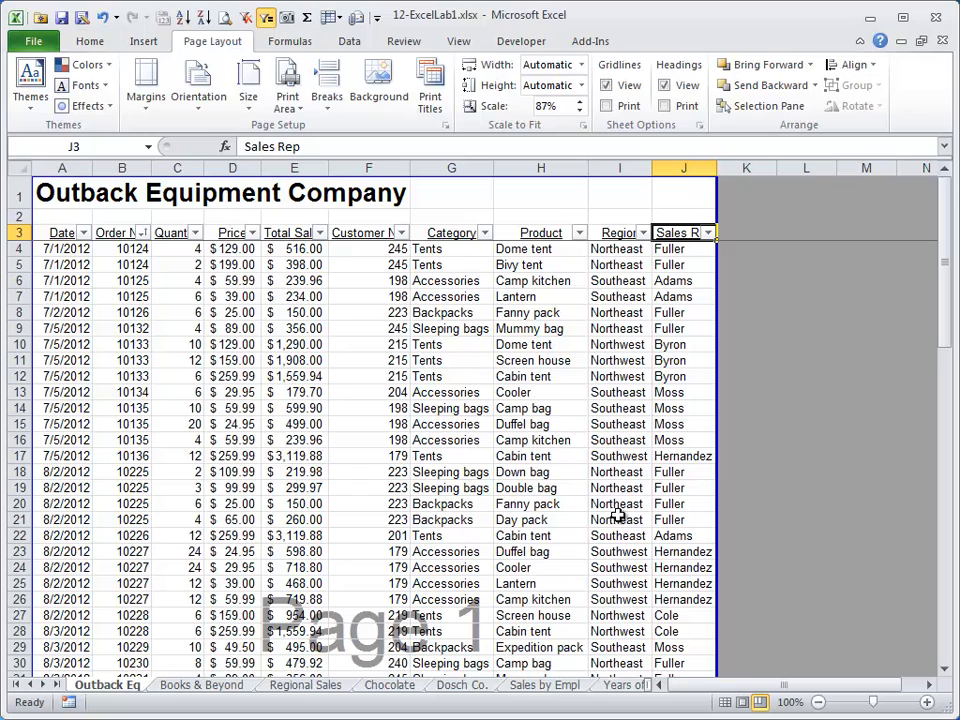
Return the sheet to Normal view and set the page orientation to Landscape.
{"action": "left_click", "coordinate": [724, 702]}
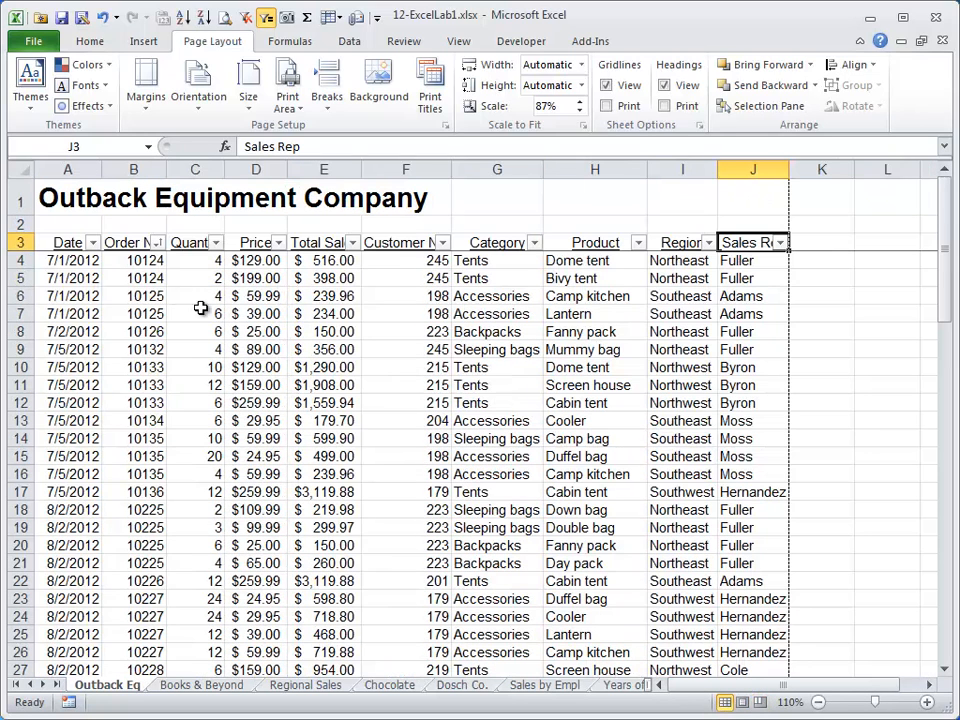
{"action": "left_click", "coordinate": [146, 90]}
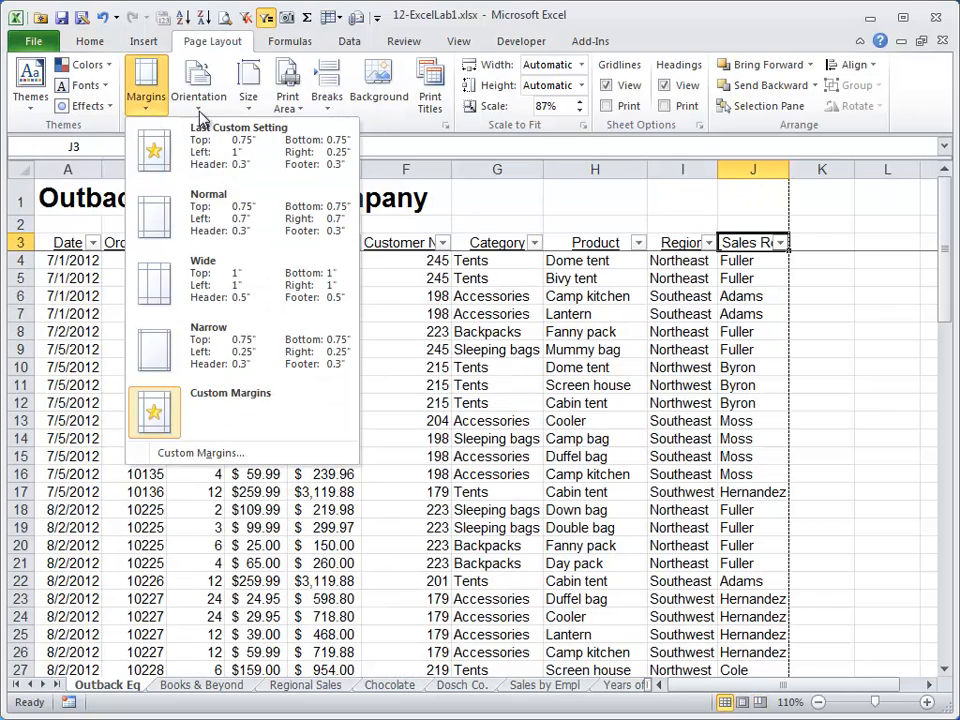
{"action": "left_click", "coordinate": [199, 110]}
{"action": "left_click", "coordinate": [228, 178]}
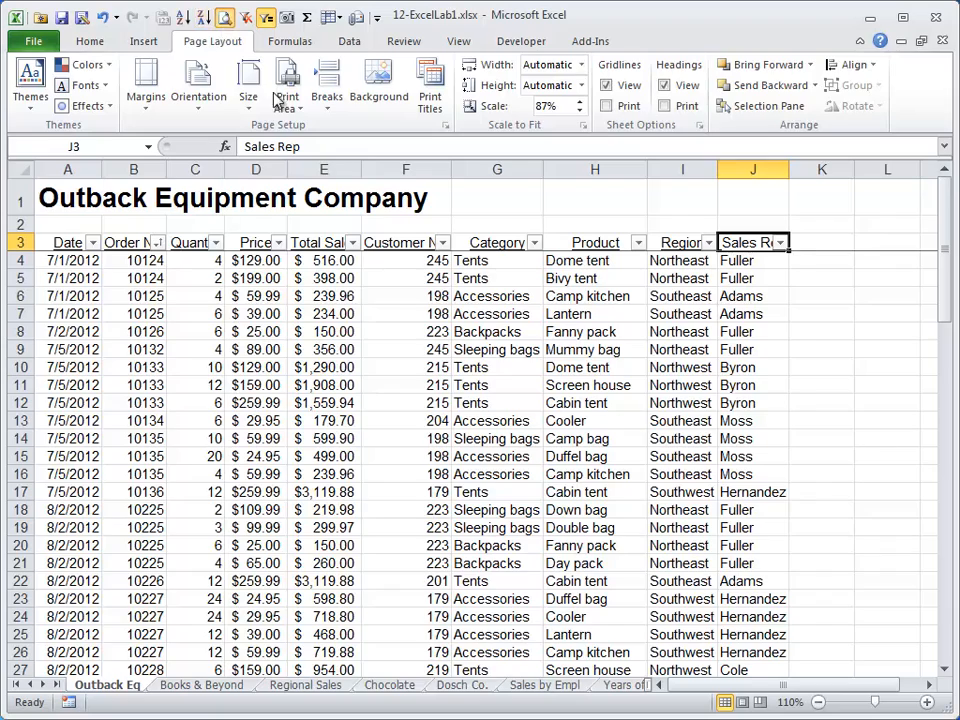
Check the landscape pages in the print preview, and return to the worksheet.
{"action": "key", "text": "ctrl+p"}
{"action": "left_click", "coordinate": [463, 699]}
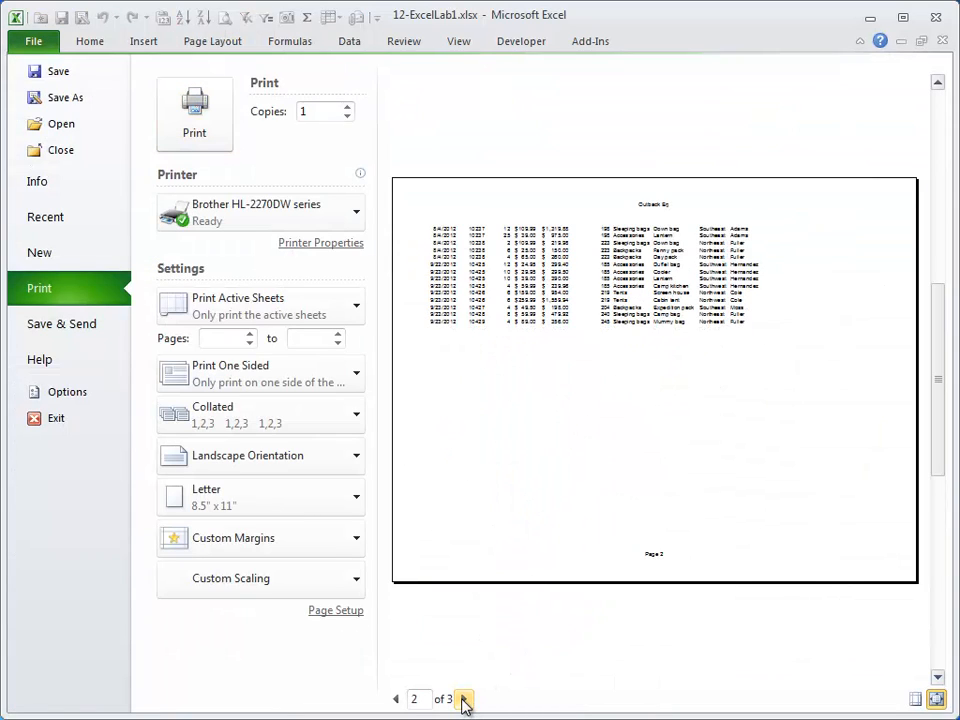
{"action": "left_click", "coordinate": [463, 699]}
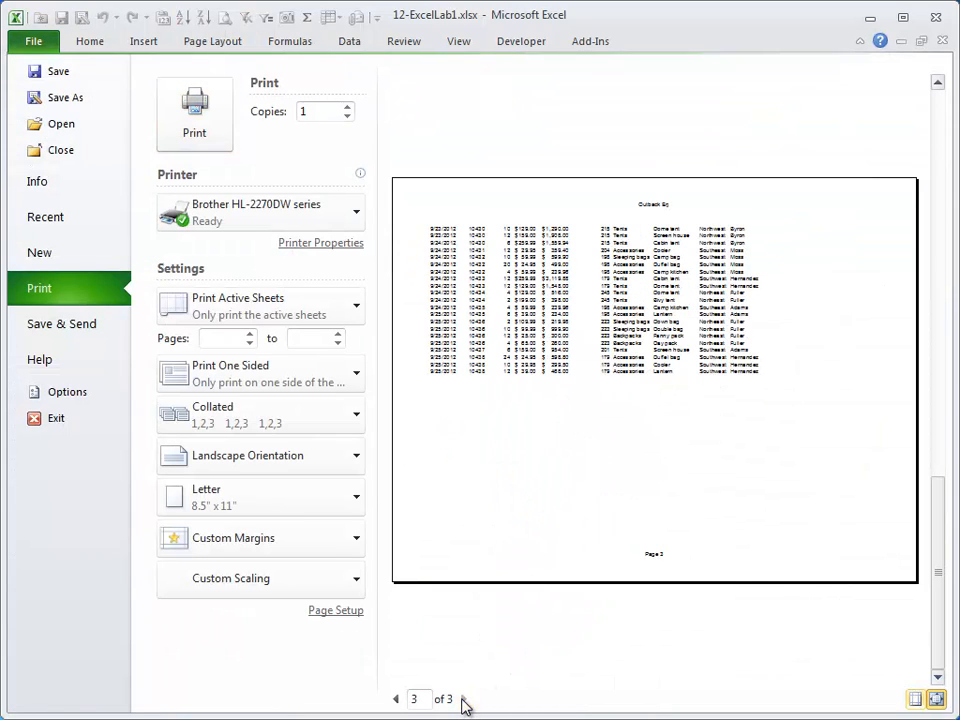
{"action": "left_click", "coordinate": [396, 699]}
{"action": "left_click", "coordinate": [396, 699]}
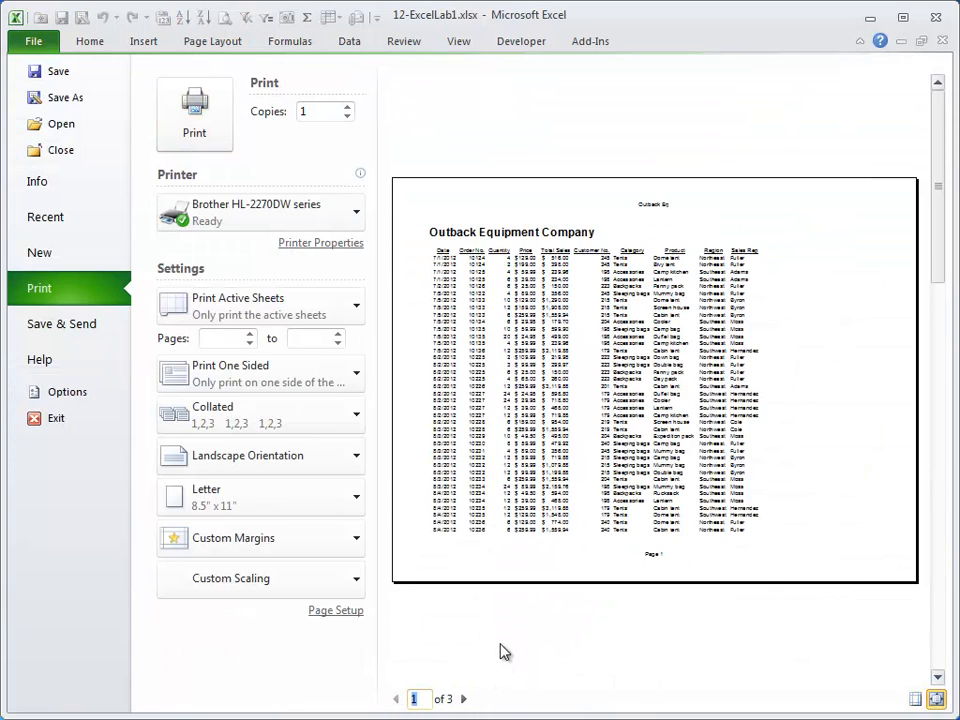
{"action": "scroll", "coordinate": [610, 379], "scroll_direction": "down", "scroll_amount": 1}
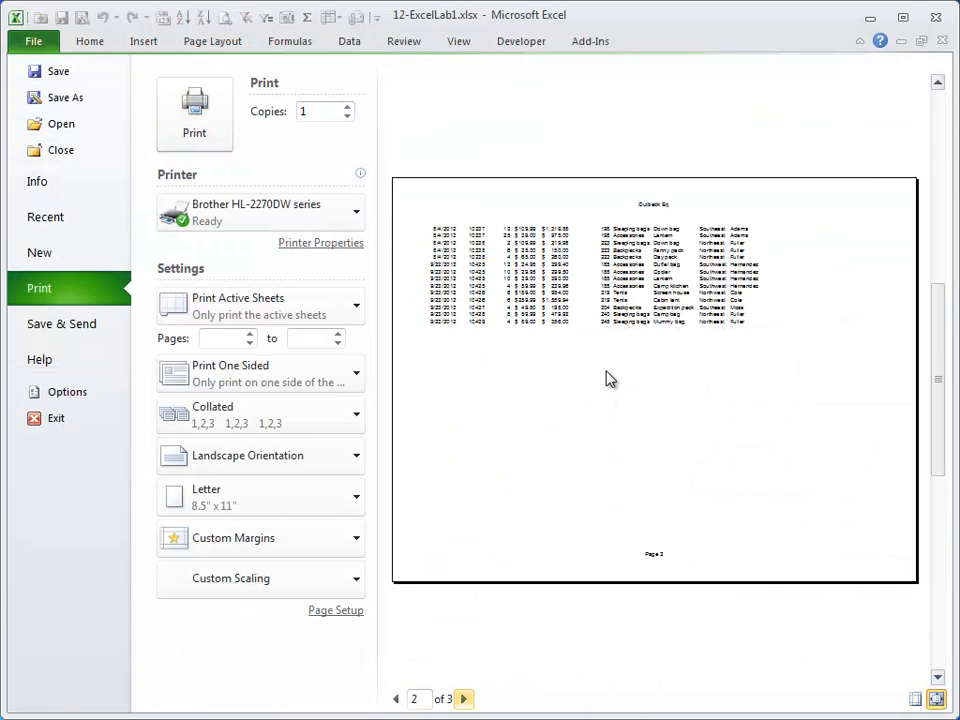
{"action": "left_click", "coordinate": [92, 45]}
Show the sheet in Page Break Preview, and examine the automatic and manual page breaks across the order rows.
{"action": "left_click", "coordinate": [760, 702]}
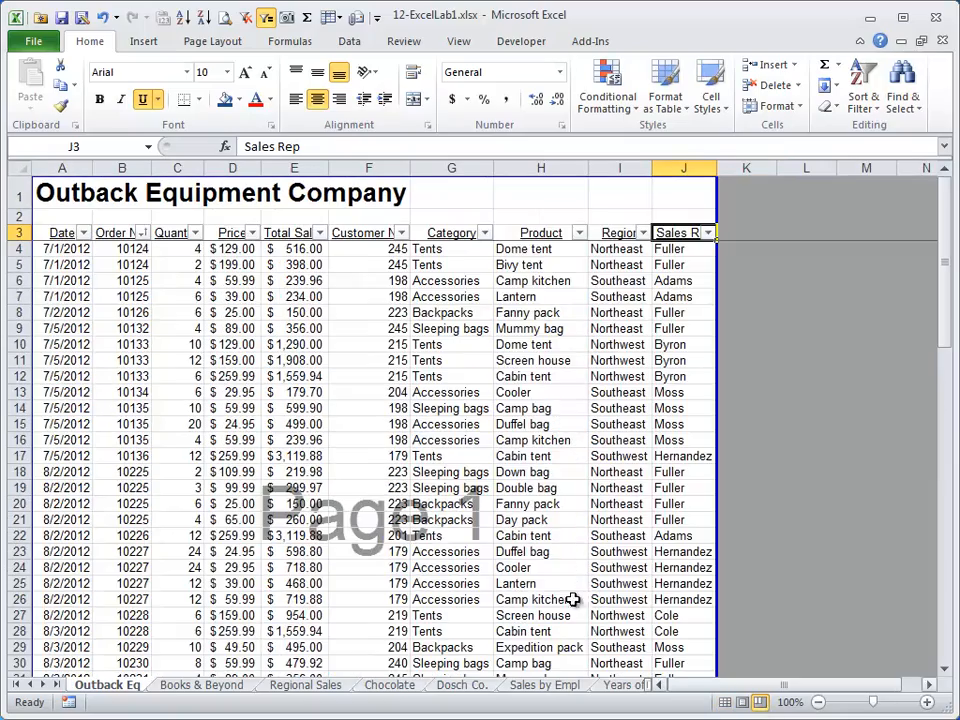
{"action": "scroll", "coordinate": [373, 491], "scroll_direction": "down", "scroll_amount": 10}
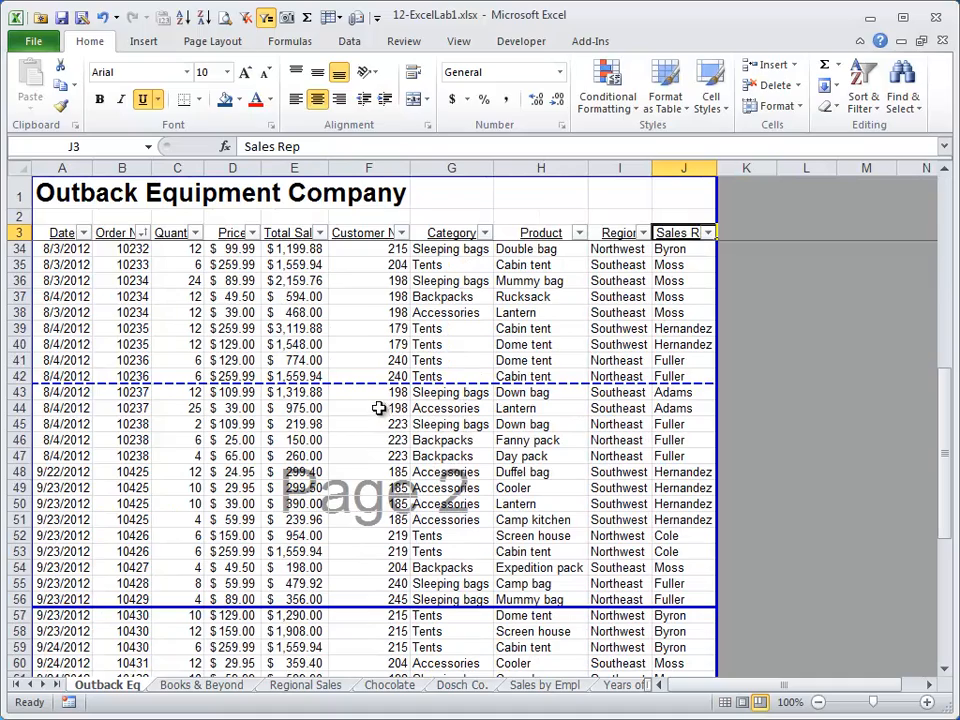
{"action": "left_click", "coordinate": [440, 534]}
{"action": "scroll", "coordinate": [440, 530], "scroll_direction": "down", "scroll_amount": 7}
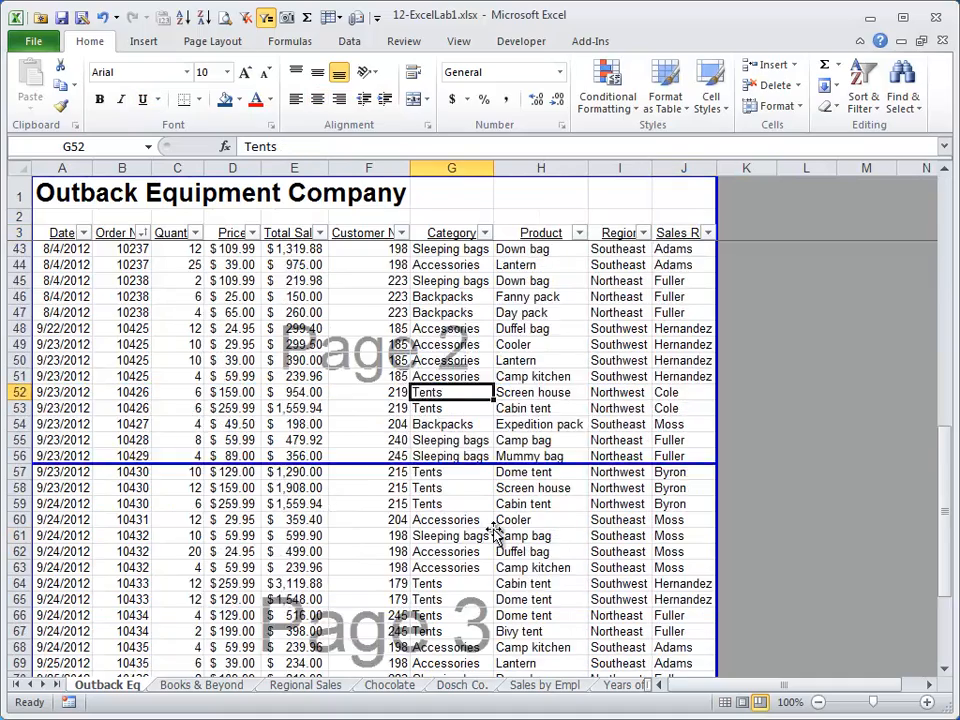
{"action": "scroll", "coordinate": [493, 530], "scroll_direction": "up", "scroll_amount": 8}
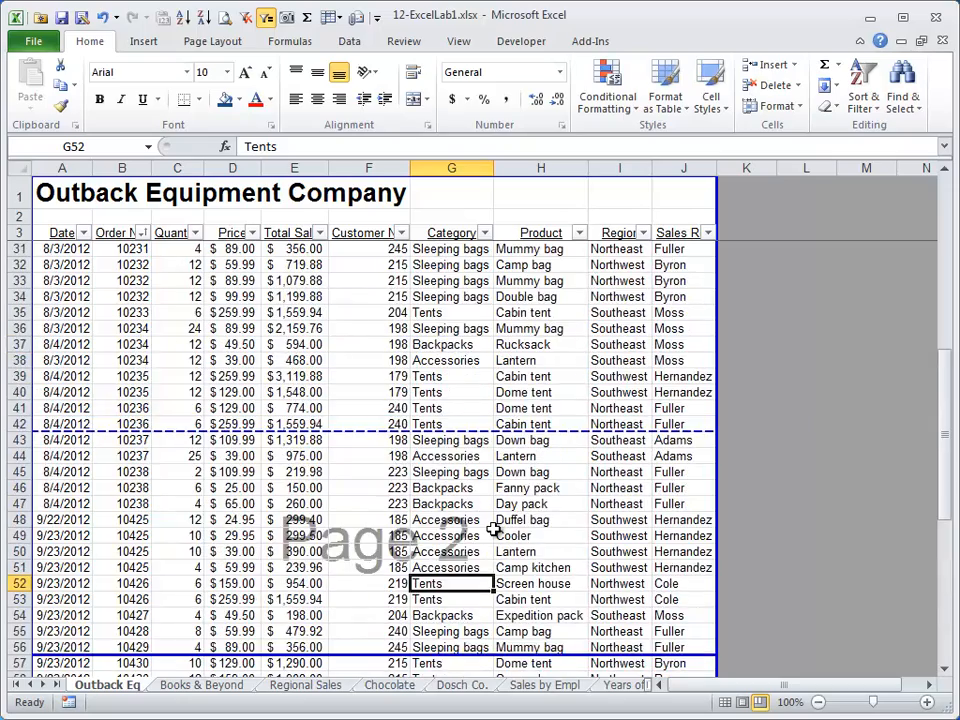
{"action": "scroll", "coordinate": [493, 530], "scroll_direction": "down", "scroll_amount": 1}
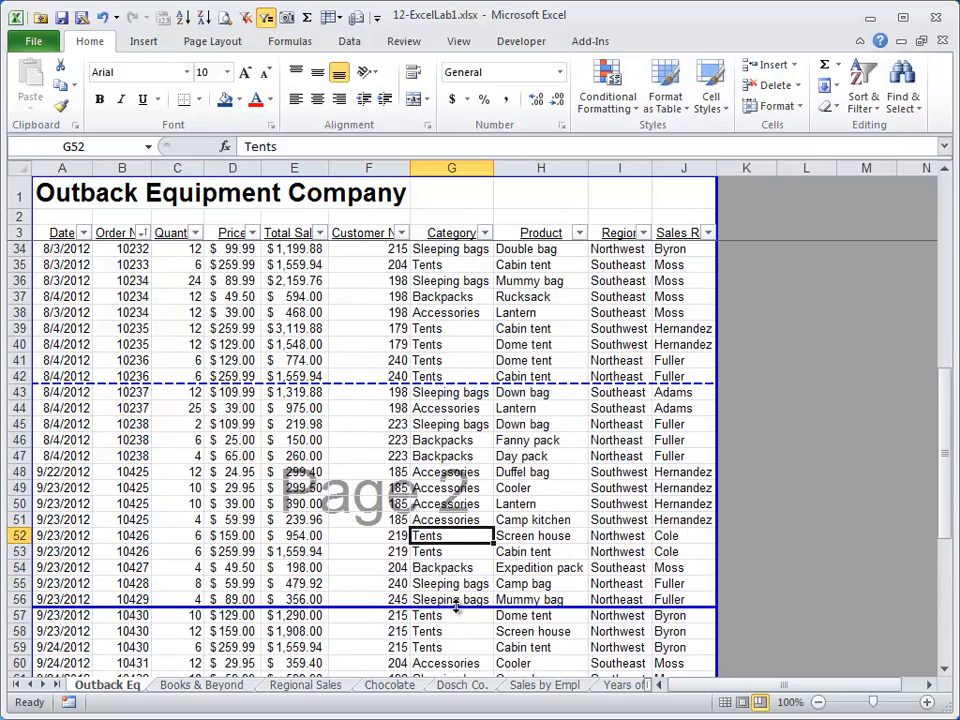
{"action": "scroll", "coordinate": [455, 607], "scroll_direction": "up", "scroll_amount": 10}
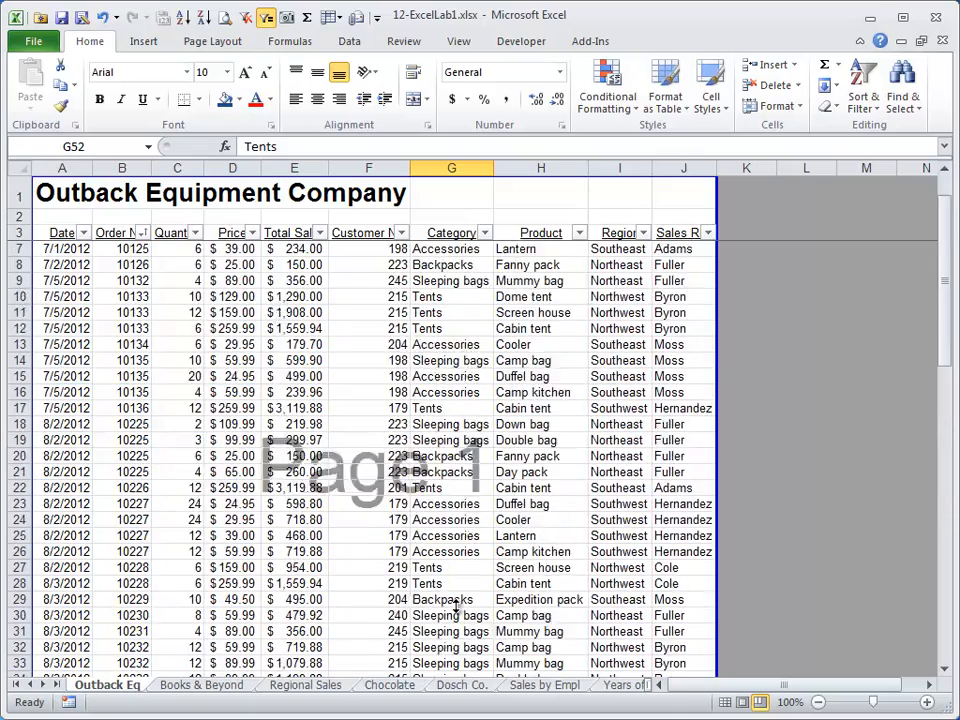
{"action": "scroll", "coordinate": [455, 607], "scroll_direction": "down", "scroll_amount": 7}
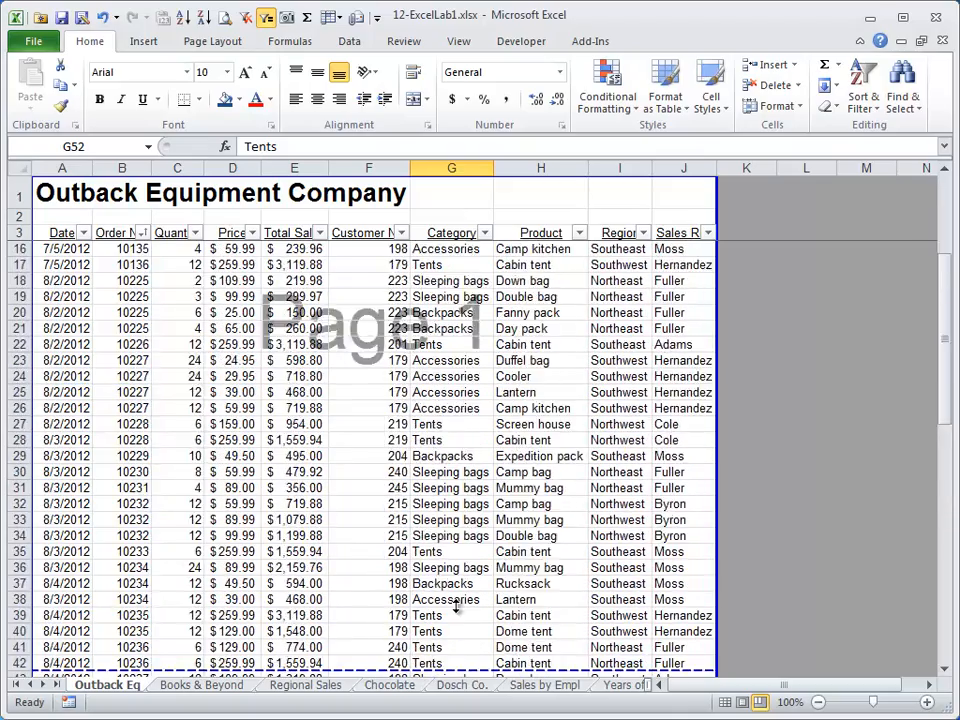
{"action": "scroll", "coordinate": [455, 607], "scroll_direction": "down", "scroll_amount": 8}
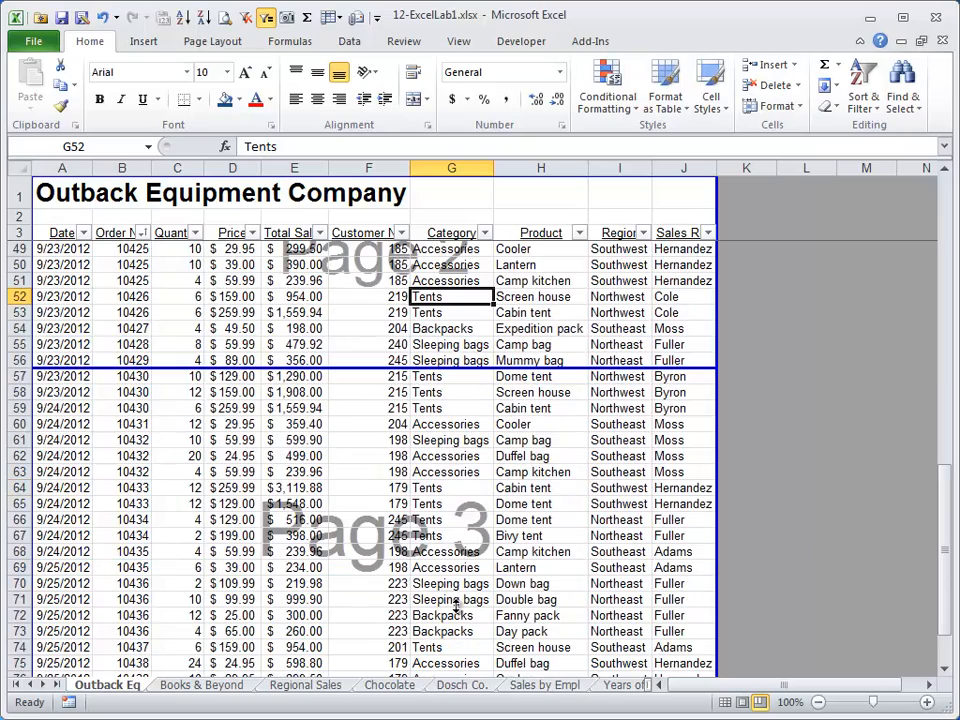
{"action": "scroll", "coordinate": [455, 607], "scroll_direction": "up", "scroll_amount": 2}
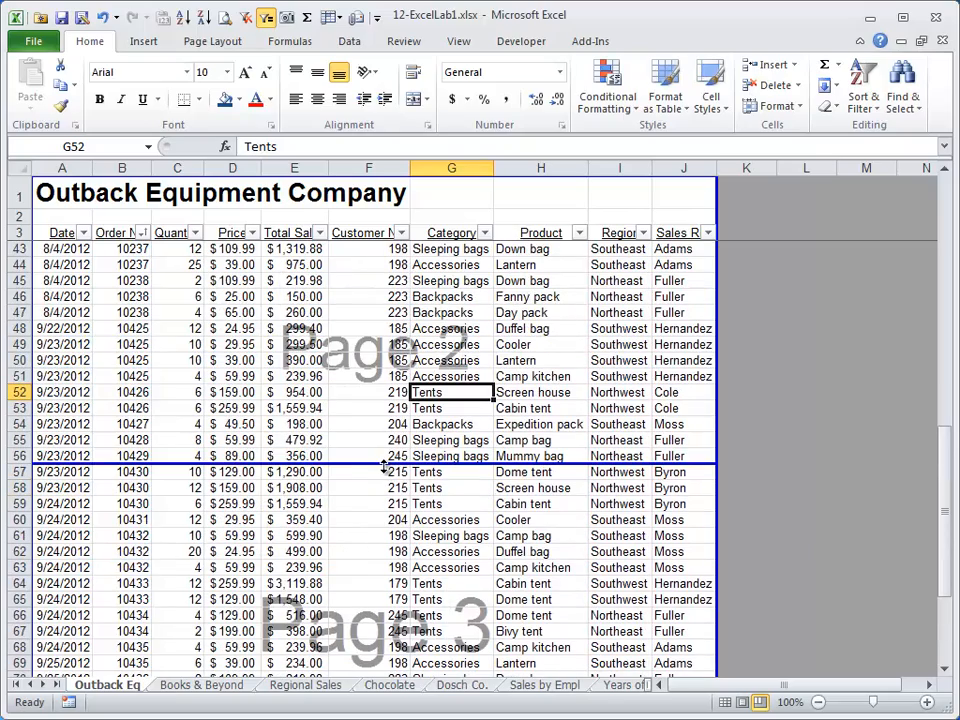
{"action": "scroll", "coordinate": [384, 425], "scroll_direction": "up", "scroll_amount": 2}
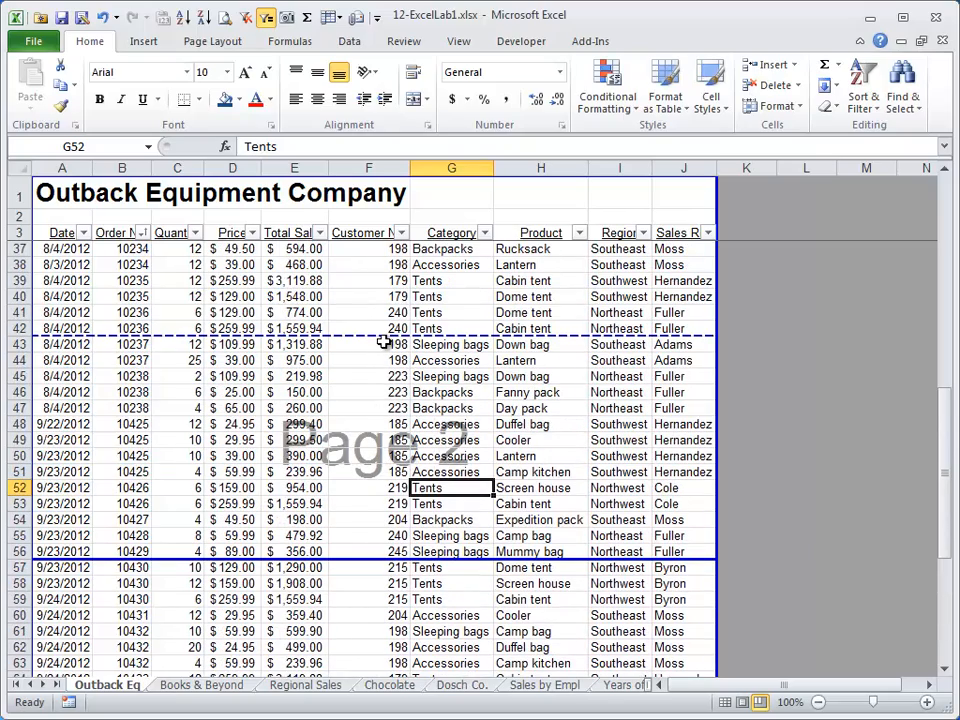
Reset all page breaks on the Outback Equipment sheet.
{"action": "left_click", "coordinate": [212, 41]}
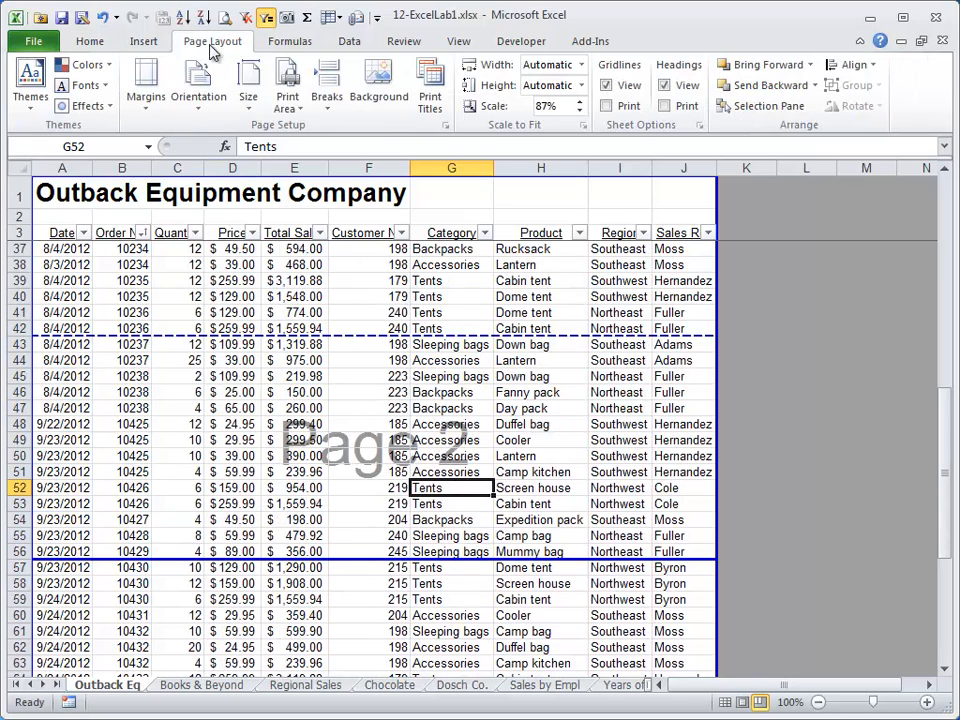
{"action": "left_click", "coordinate": [327, 98]}
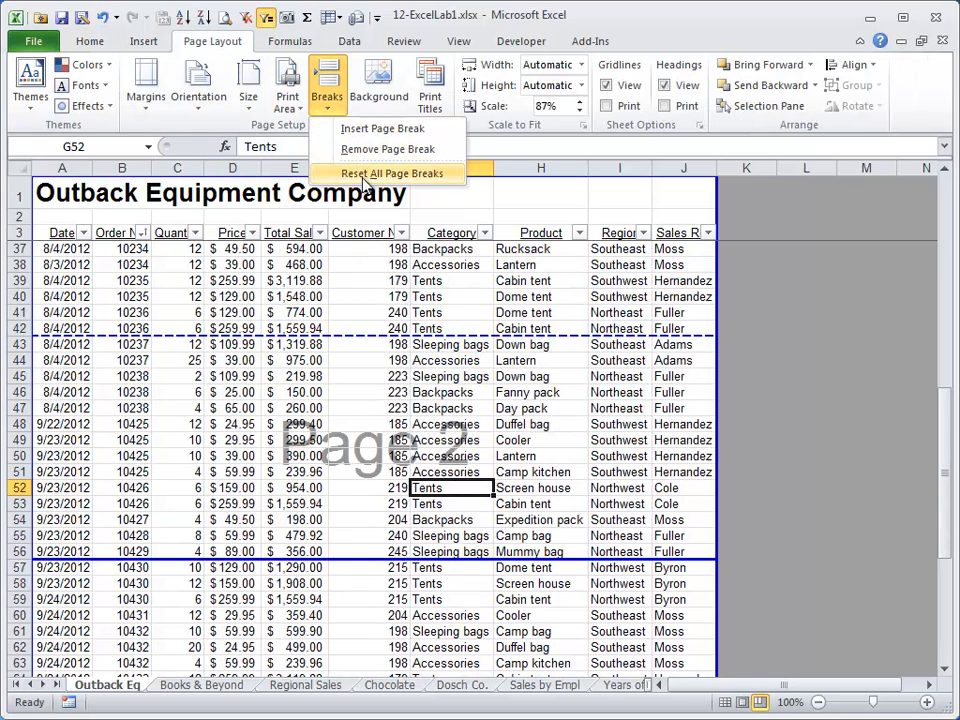
{"action": "left_click", "coordinate": [362, 173]}
{"action": "left_click", "coordinate": [368, 344]}
Move the horizontal page break between rows 73 and 74 down past row 77, the last order row.
{"action": "scroll", "coordinate": [378, 420], "scroll_direction": "down", "scroll_amount": 6}
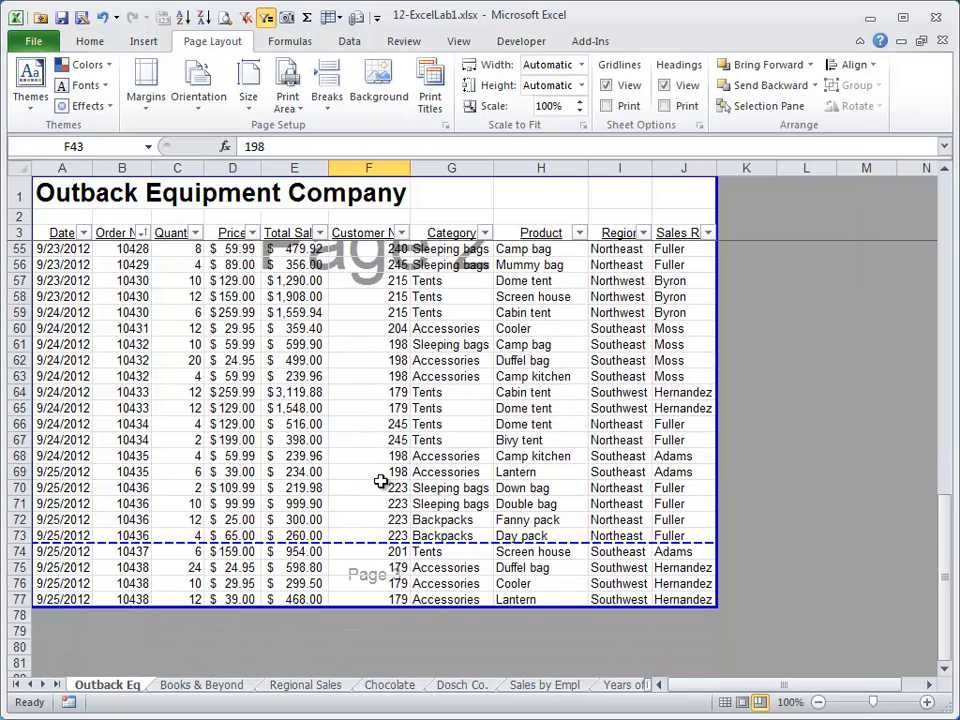
{"action": "left_click", "coordinate": [392, 569]}
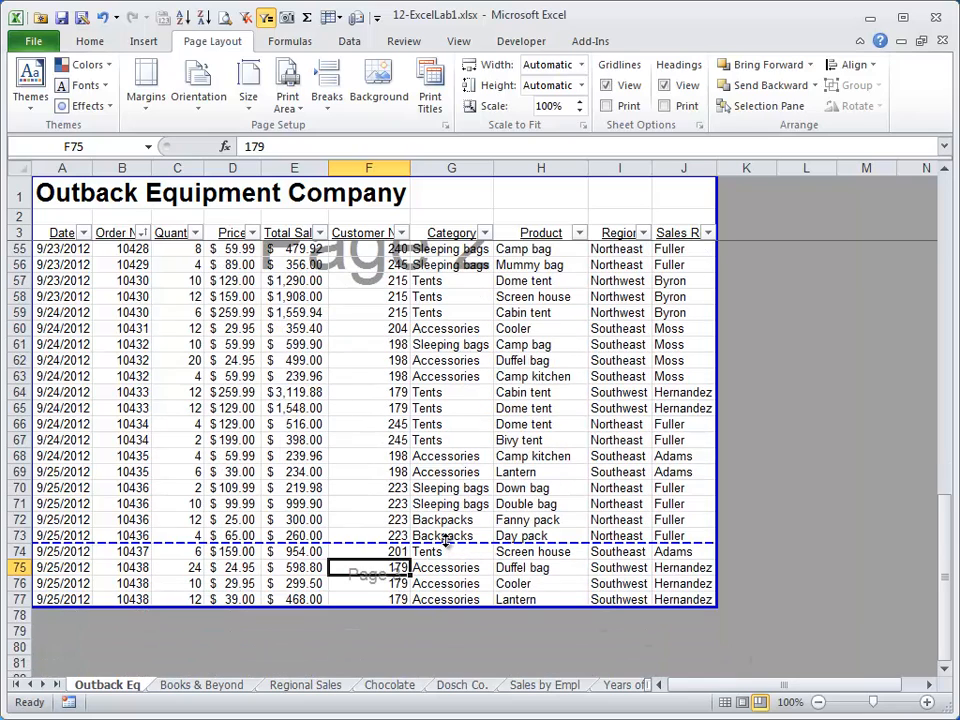
{"action": "left_click_drag", "start_coordinate": [447, 540], "coordinate": [450, 604]}
{"action": "scroll", "coordinate": [471, 517], "scroll_direction": "up", "scroll_amount": 2}
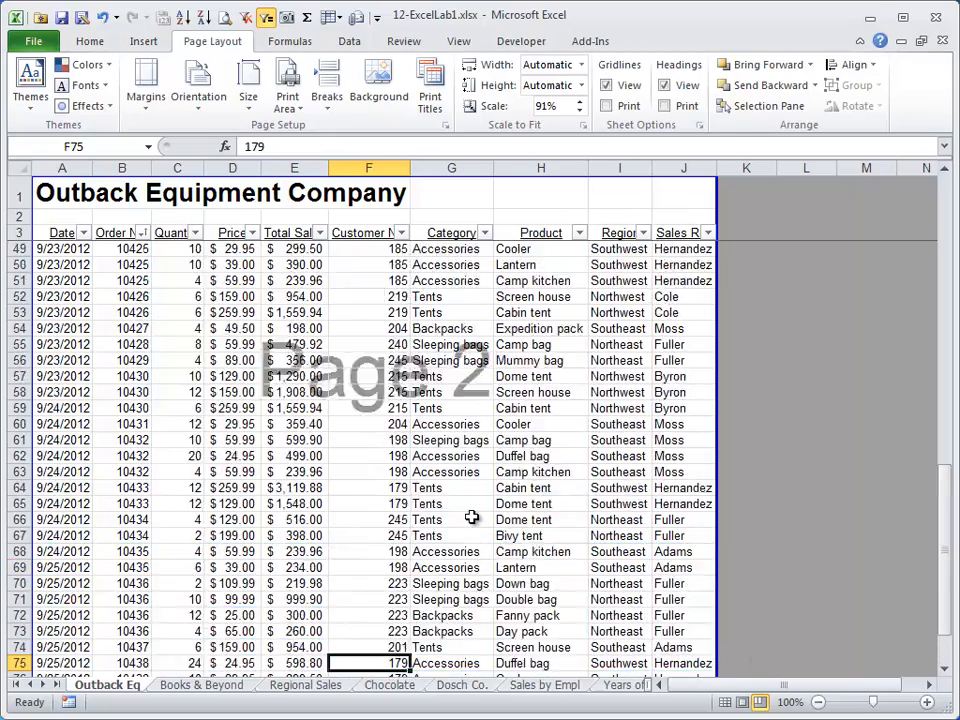
{"action": "scroll", "coordinate": [471, 517], "scroll_direction": "up", "scroll_amount": 15}
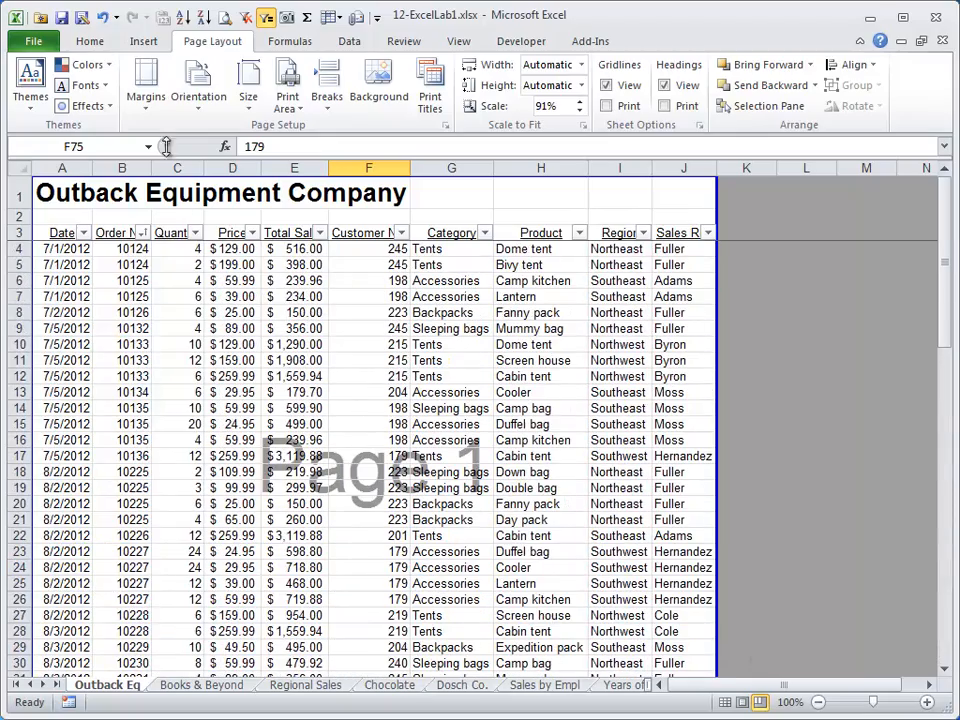
Check both pages in the print preview, and return the sheet to Normal view.
{"action": "left_click", "coordinate": [225, 18]}
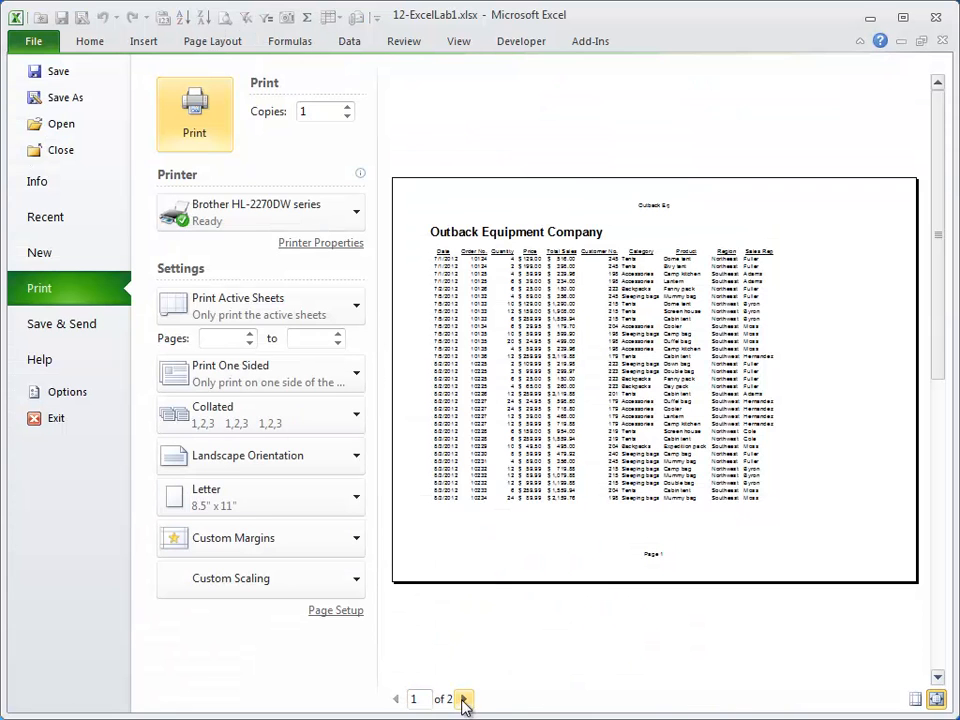
{"action": "left_click", "coordinate": [463, 699]}
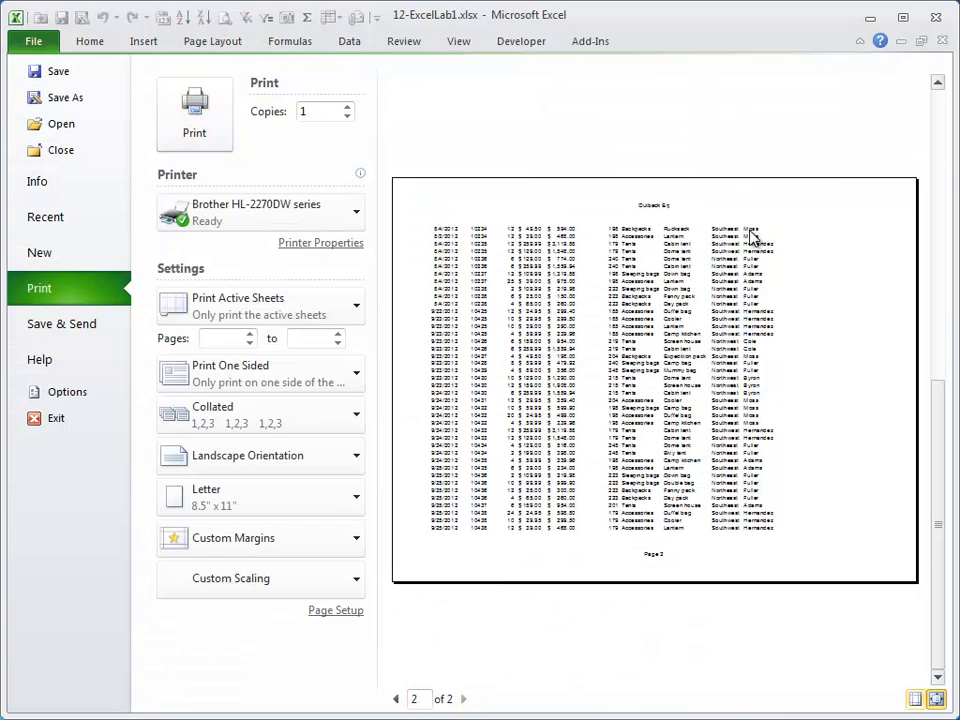
{"action": "left_click", "coordinate": [95, 45]}
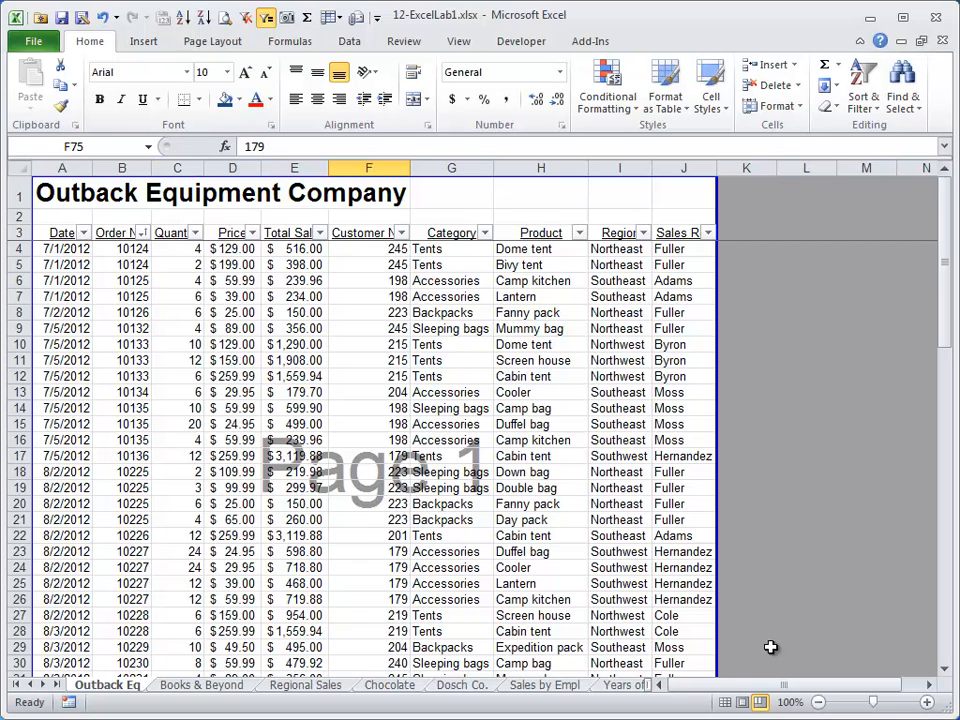
{"action": "left_click", "coordinate": [725, 702]}
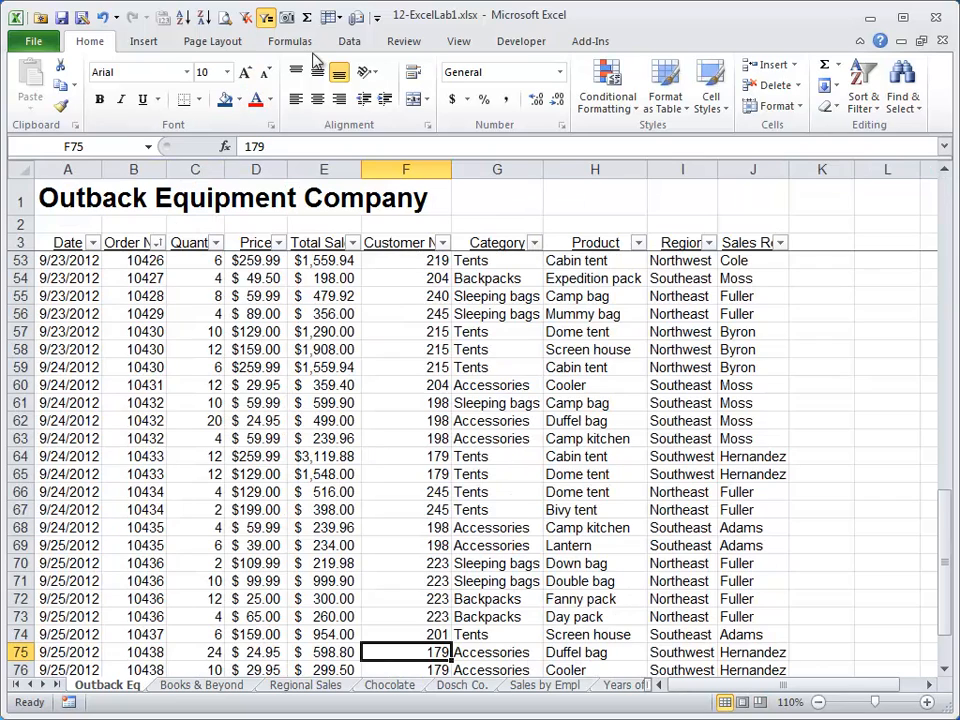
Set row 3, the column headings, as the print title row to repeat at the top of every page.
{"action": "left_click", "coordinate": [226, 46]}
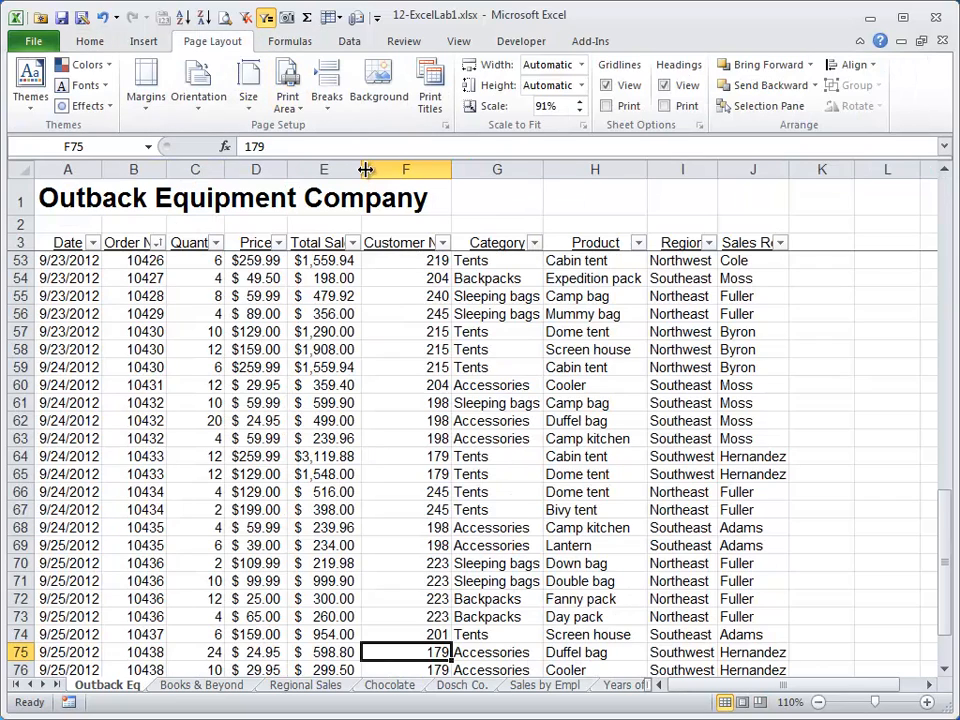
{"action": "left_click", "coordinate": [432, 90]}
{"action": "left_click_drag", "start_coordinate": [464, 190], "coordinate": [594, 282]}
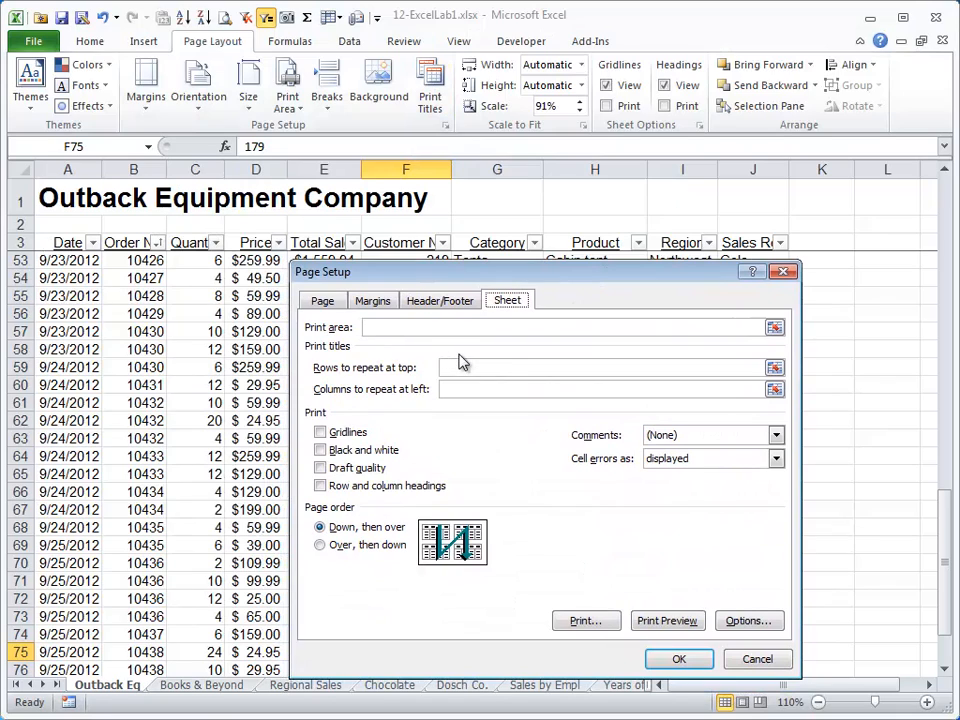
{"action": "left_click", "coordinate": [493, 367]}
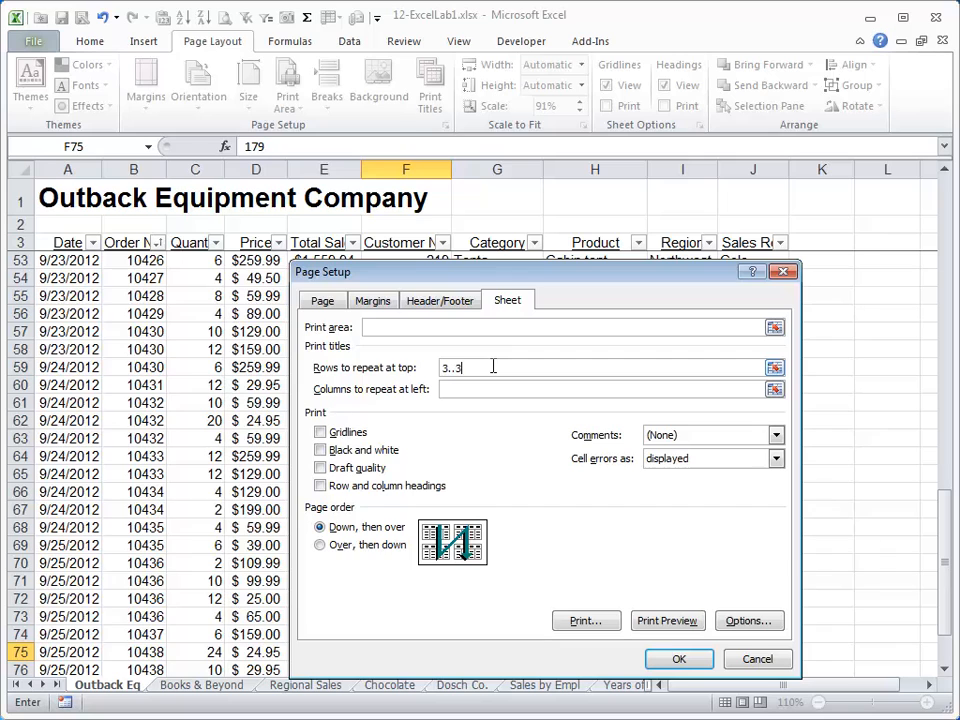
{"action": "key", "text": "Tab"}
{"action": "key", "text": "Return"}
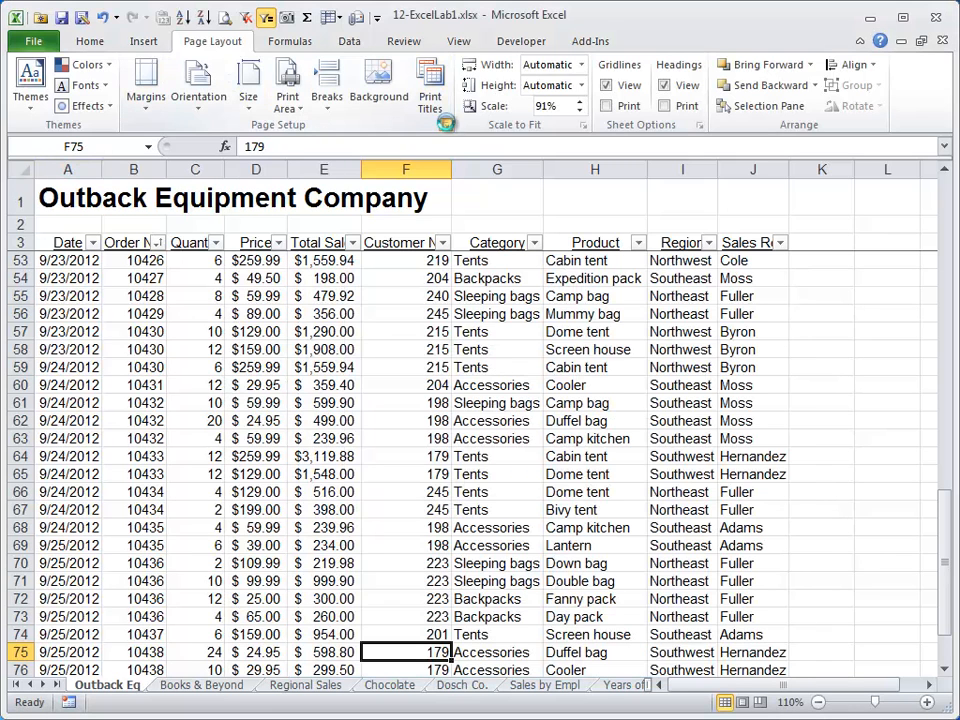
Extend the rows to repeat at top to $1:$3, covering the company title and column headings.
{"action": "left_click", "coordinate": [445, 125]}
{"action": "left_click", "coordinate": [507, 300]}
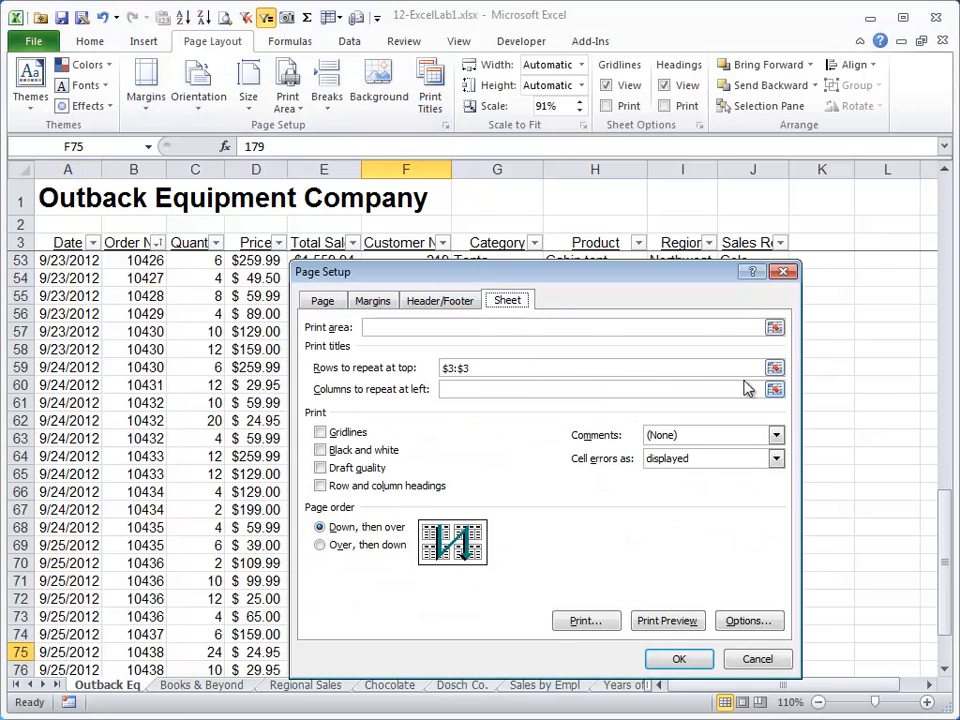
{"action": "left_click", "coordinate": [774, 368]}
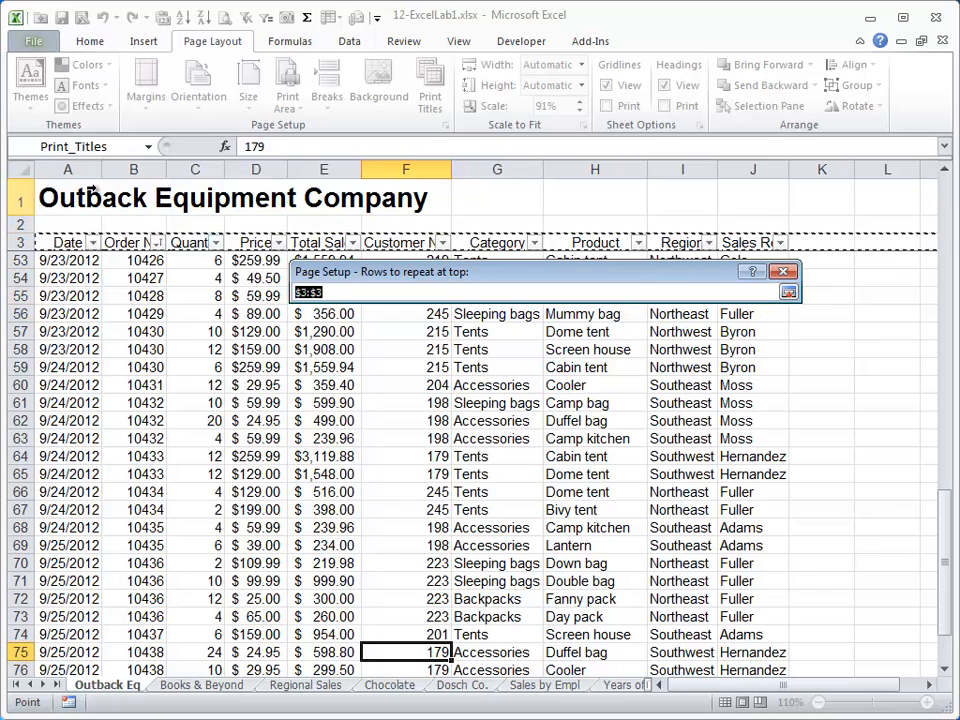
{"action": "left_click_drag", "start_coordinate": [101, 190], "coordinate": [70, 245]}
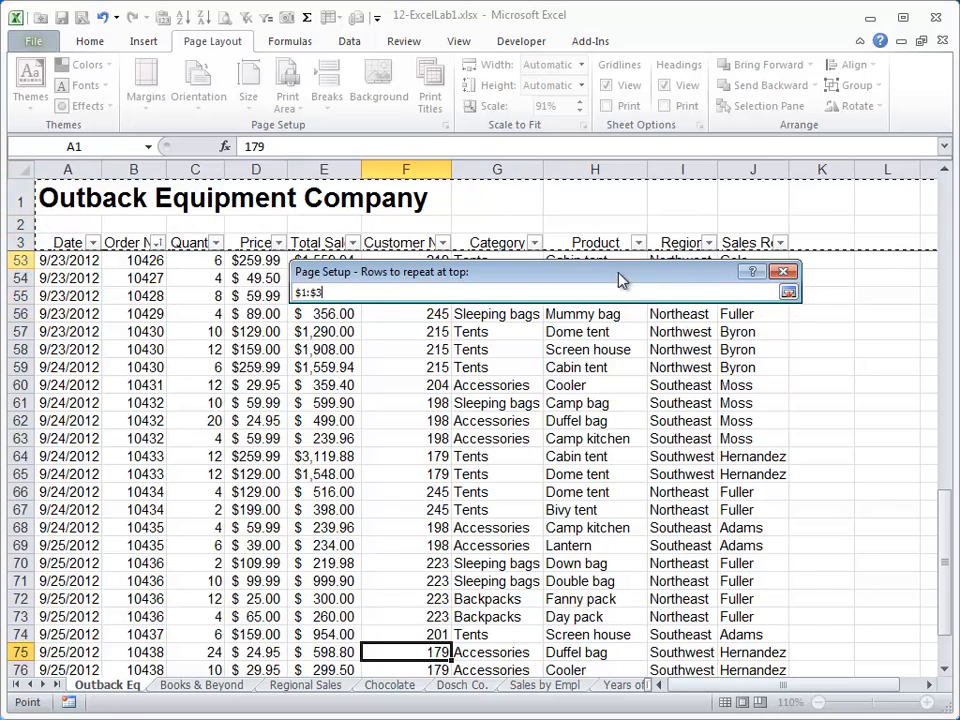
{"action": "left_click", "coordinate": [789, 292]}
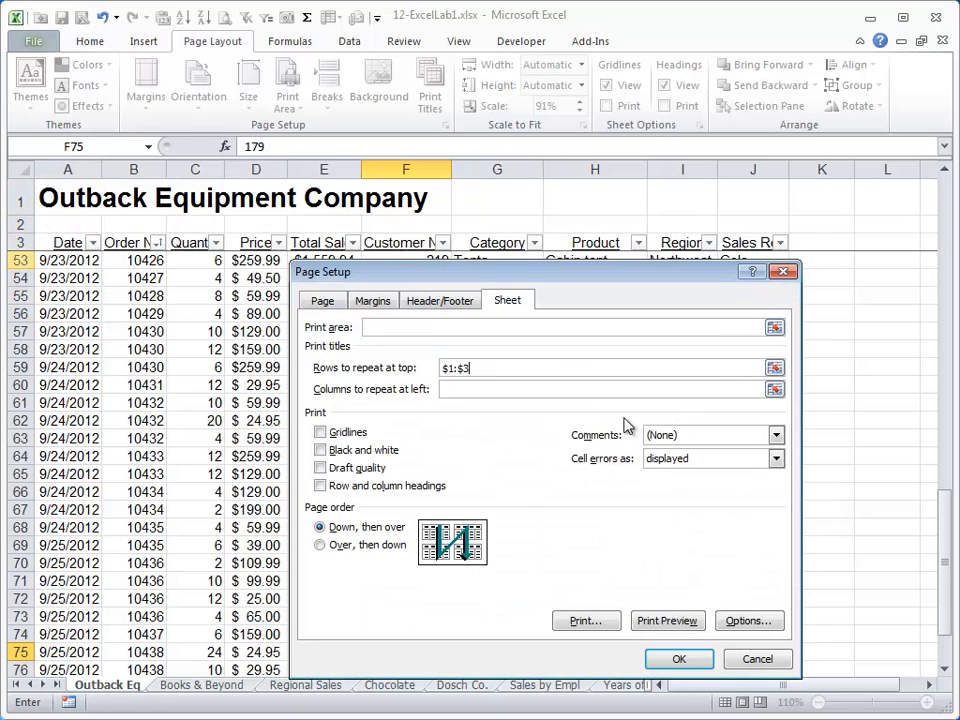
{"action": "left_click", "coordinate": [674, 656]}
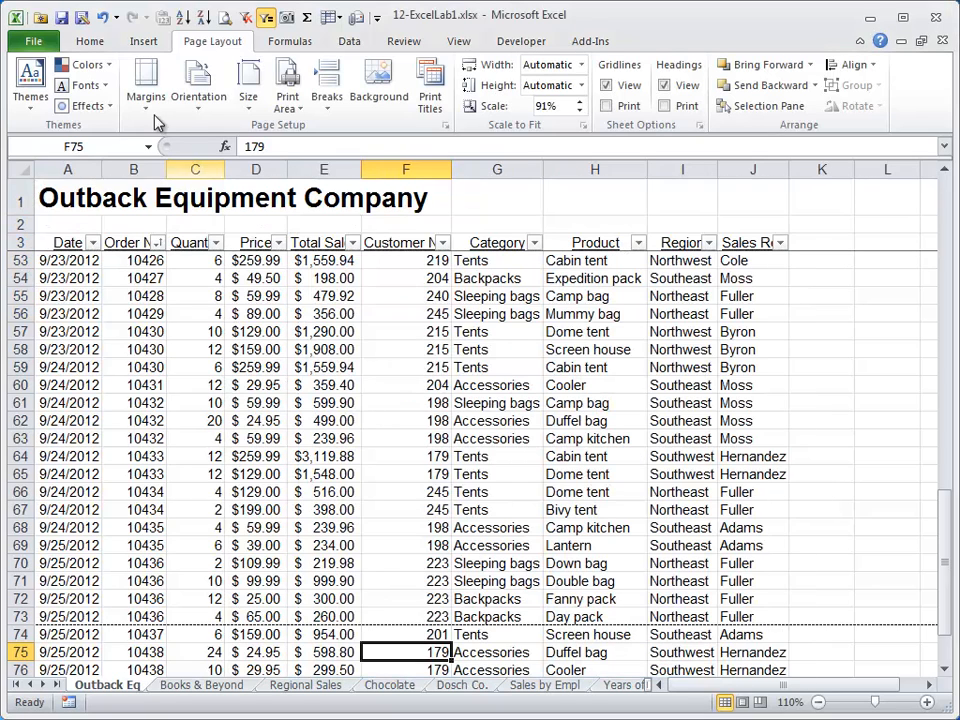
Check the repeated title rows on every page of the print preview, and return to the sheet.
{"action": "left_click", "coordinate": [226, 18]}
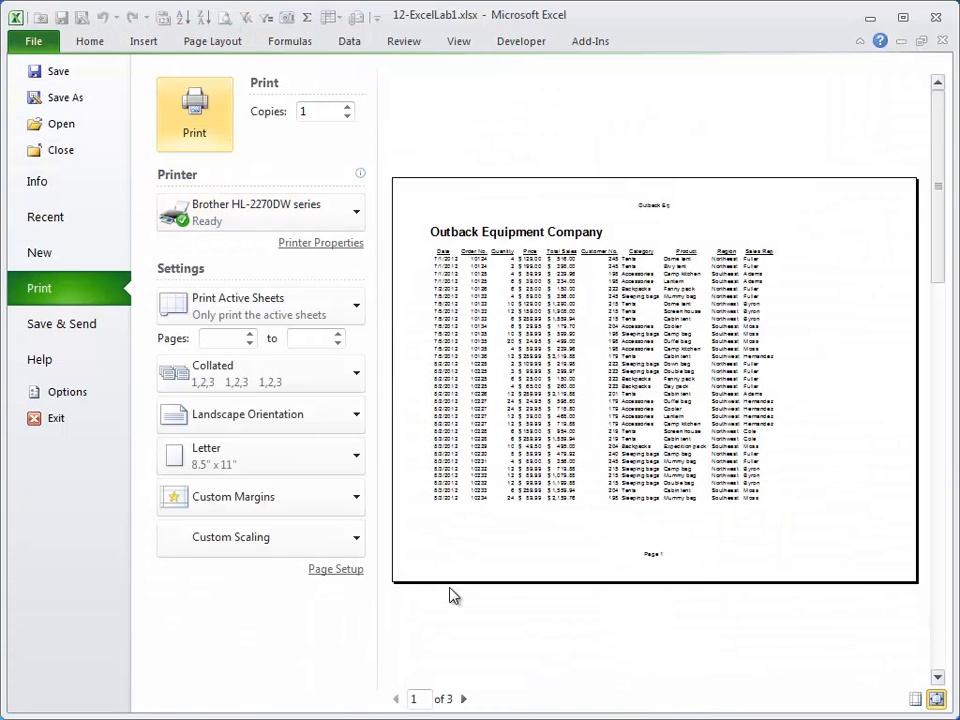
{"action": "left_click", "coordinate": [465, 699]}
{"action": "left_click", "coordinate": [465, 699]}
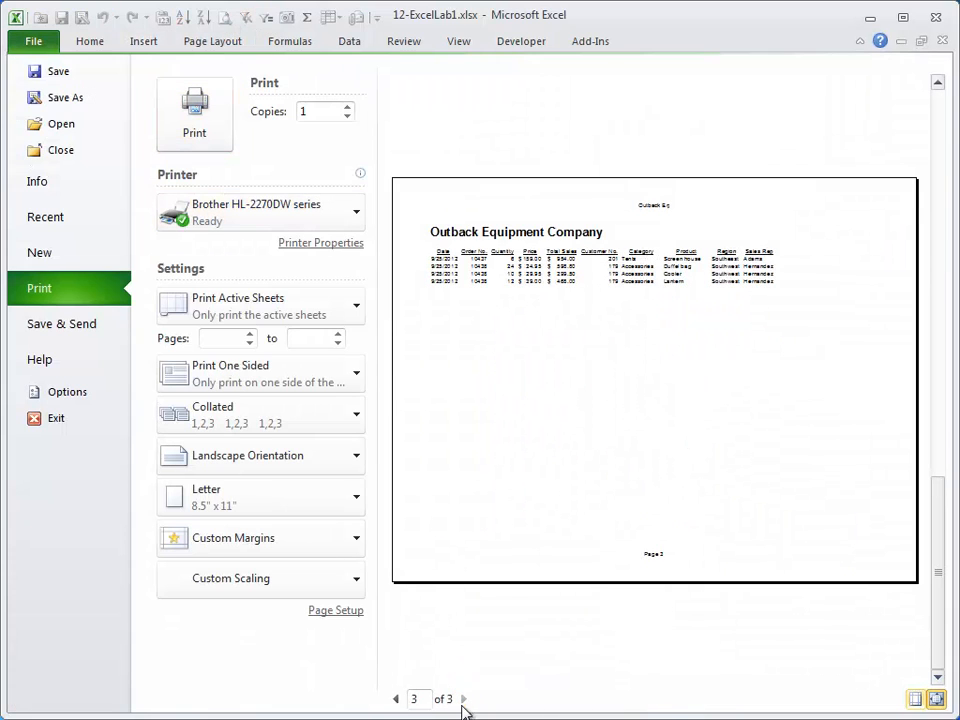
{"action": "left_click", "coordinate": [396, 699]}
{"action": "left_click", "coordinate": [396, 699]}
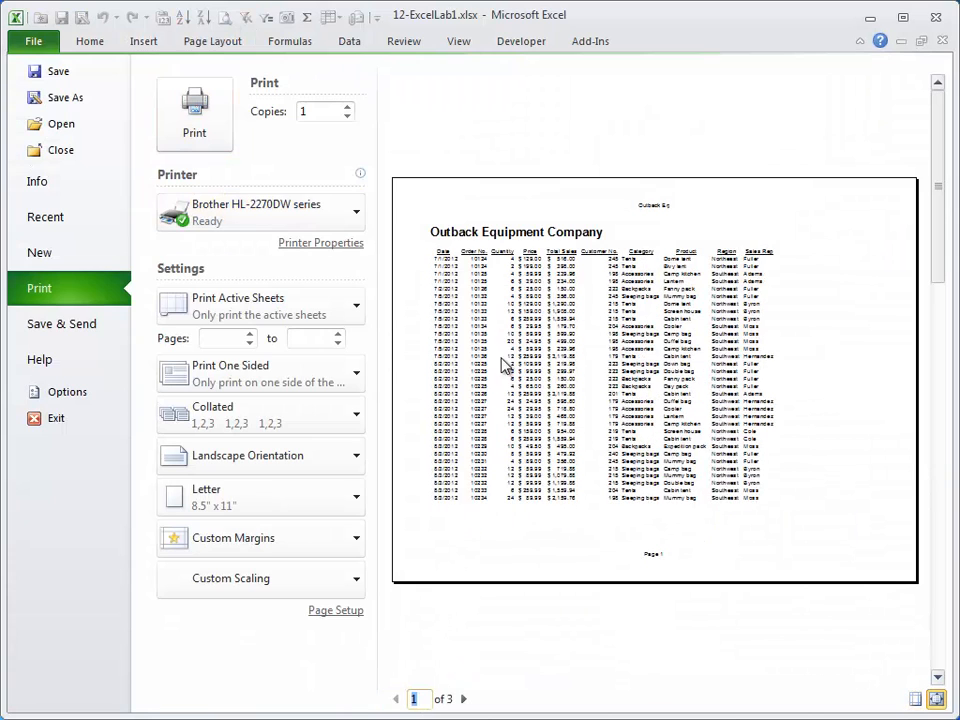
{"action": "left_click", "coordinate": [205, 41]}
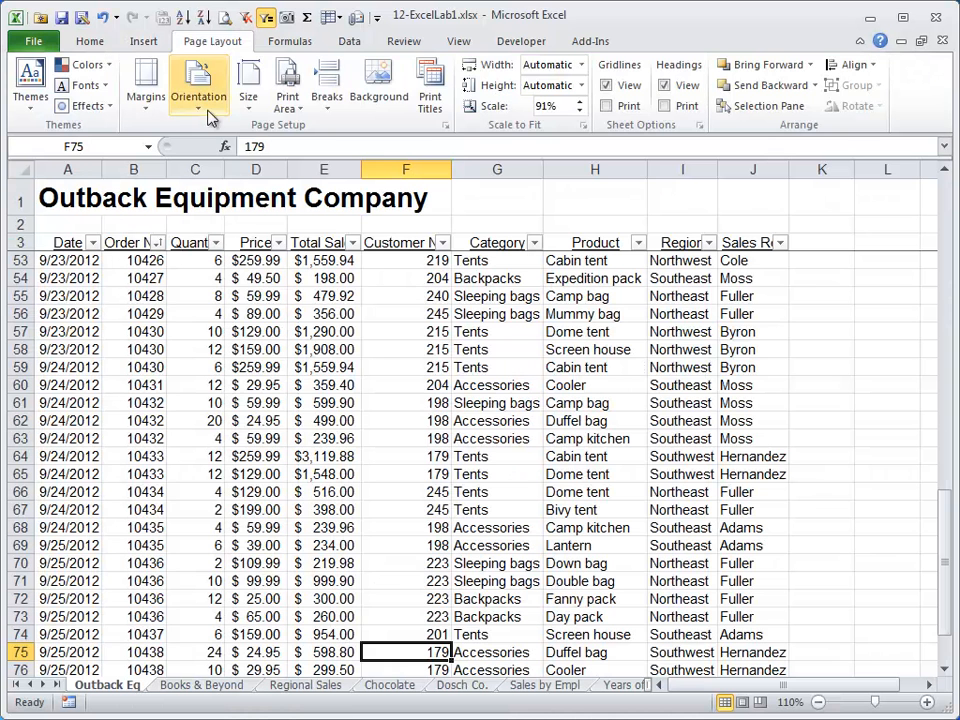
Limit the rows to repeat at top to the column heading row, $3:$3.
{"action": "left_click", "coordinate": [430, 98]}
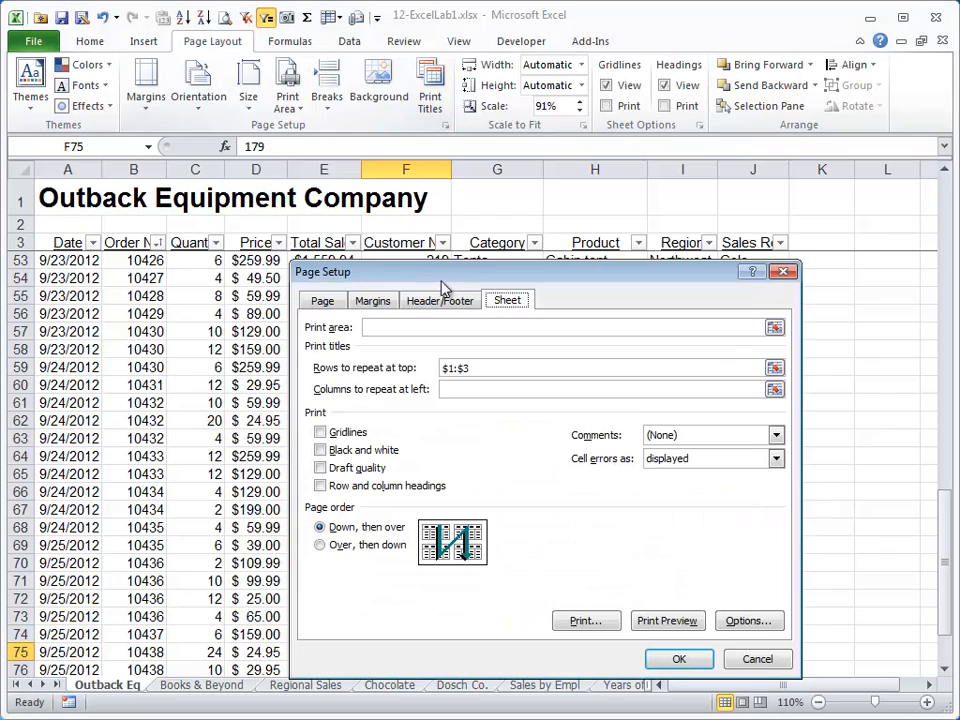
{"action": "left_click", "coordinate": [775, 368]}
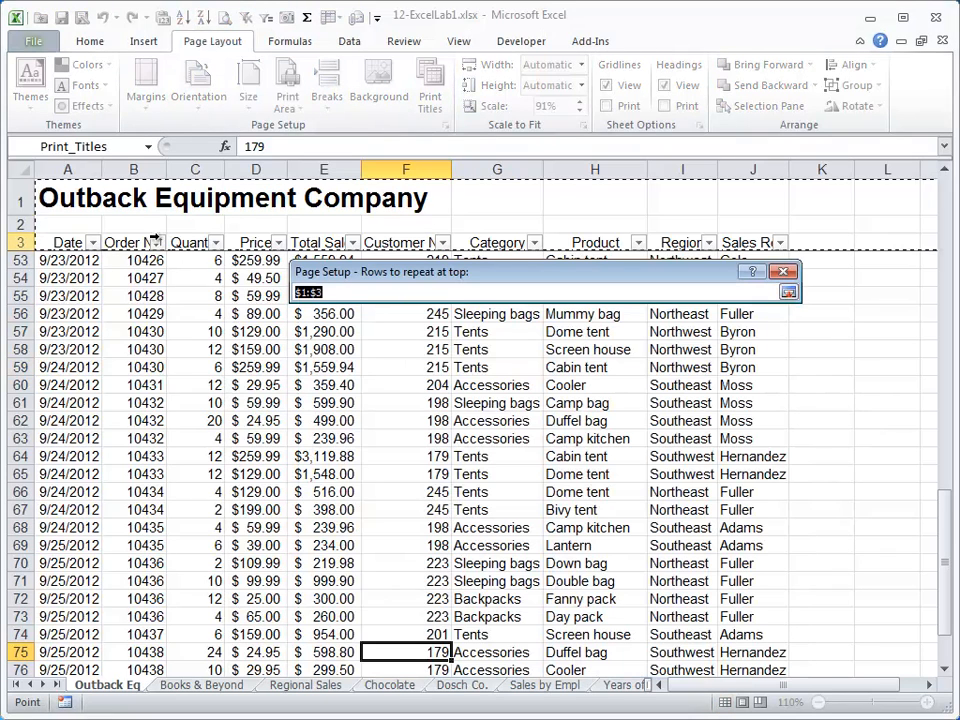
{"action": "left_click", "coordinate": [20, 242]}
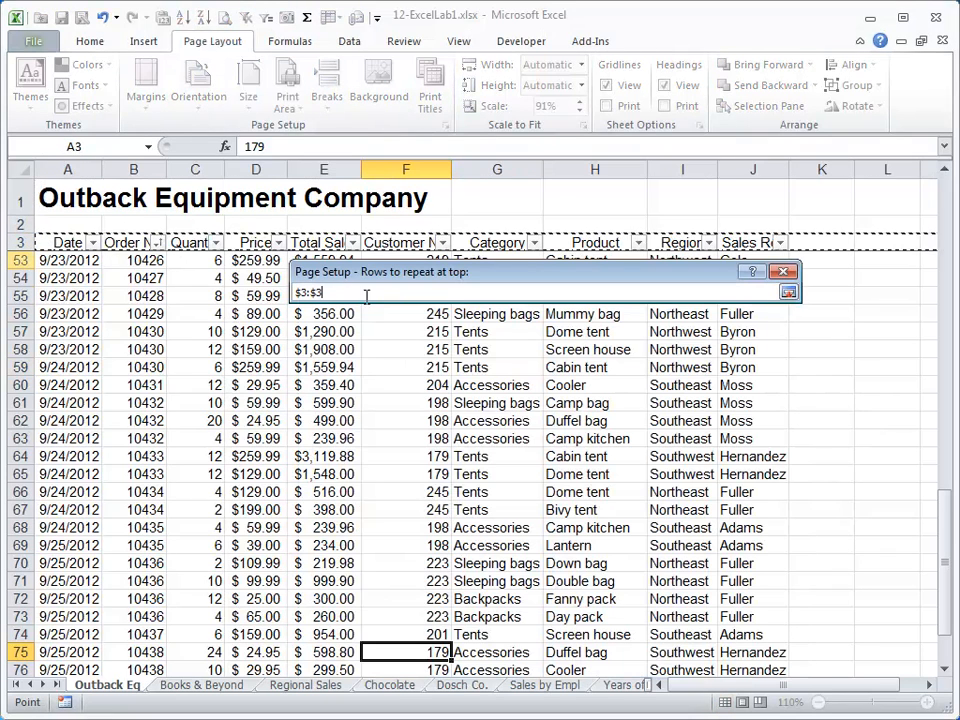
{"action": "left_click", "coordinate": [789, 292]}
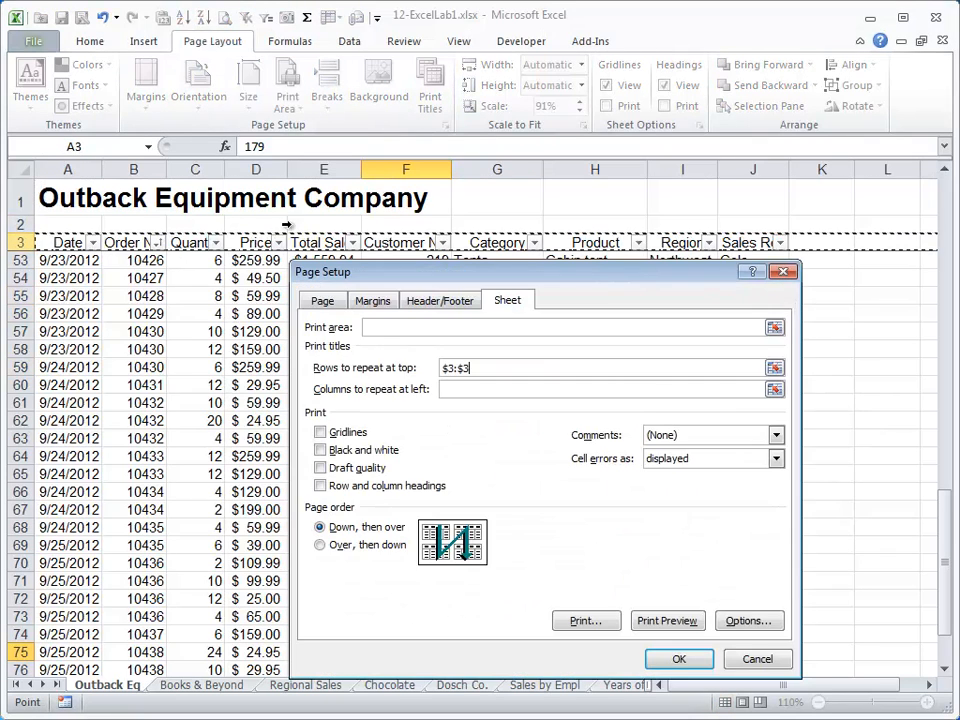
{"action": "left_click", "coordinate": [679, 659]}
Page through the print preview to check the repeated column headings, and return to the sheet.
{"action": "left_click", "coordinate": [165, 17]}
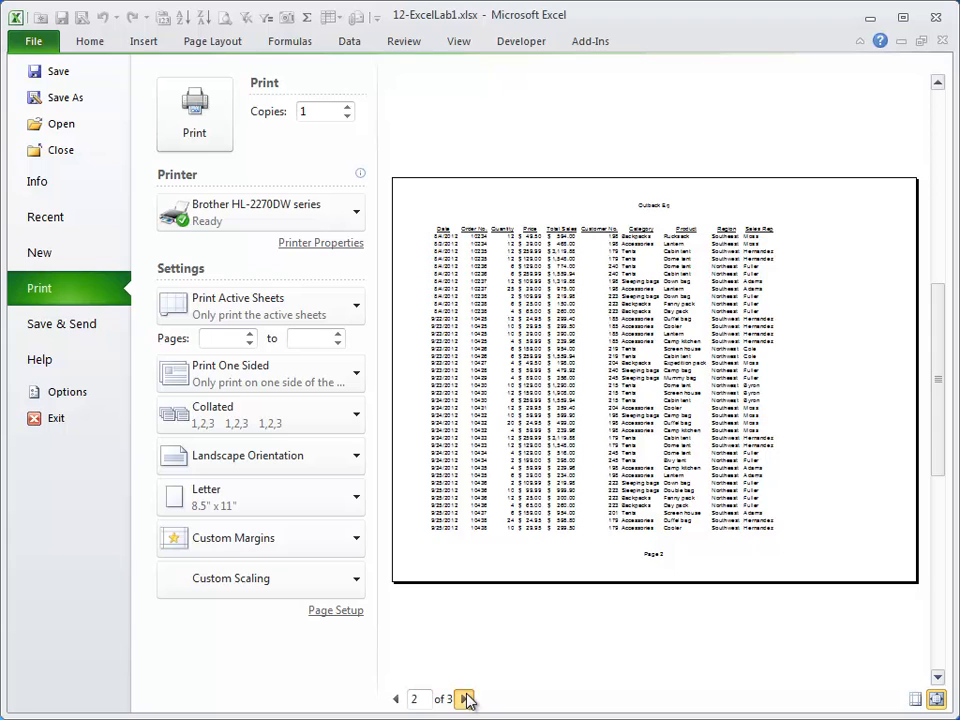
{"action": "left_click", "coordinate": [466, 699]}
{"action": "scroll", "coordinate": [580, 410], "scroll_direction": "up", "scroll_amount": 1}
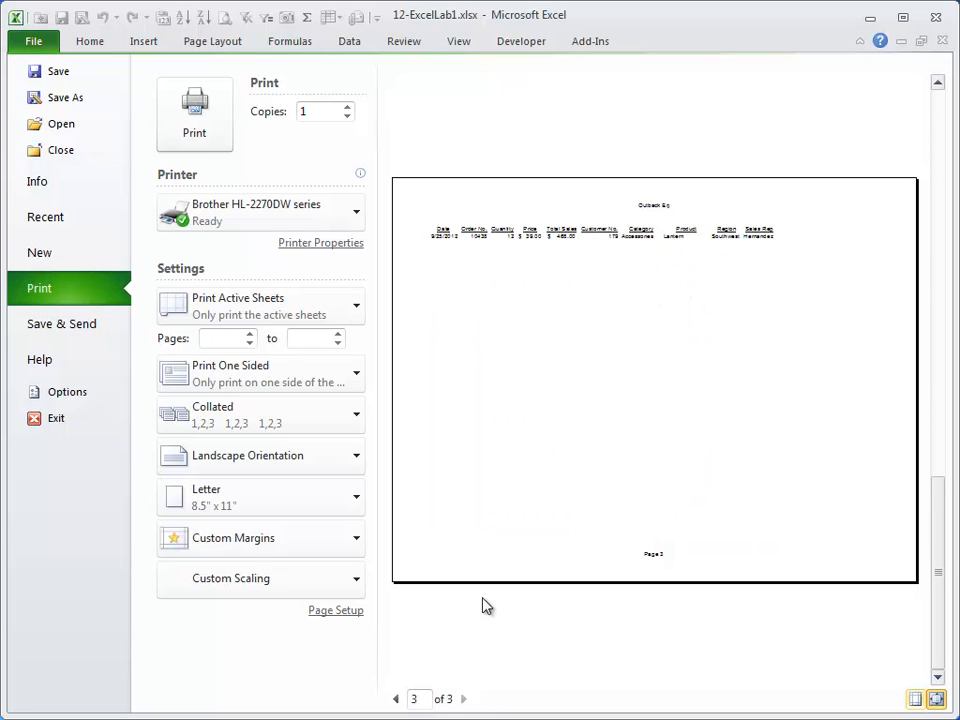
{"action": "left_click", "coordinate": [396, 699]}
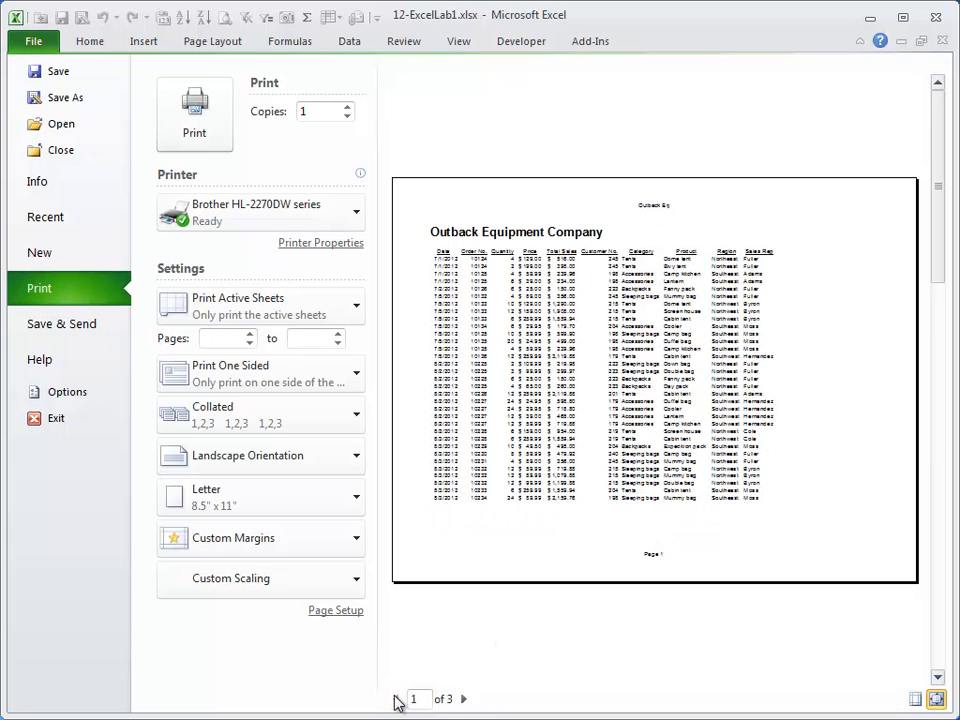
{"action": "left_click", "coordinate": [98, 42]}
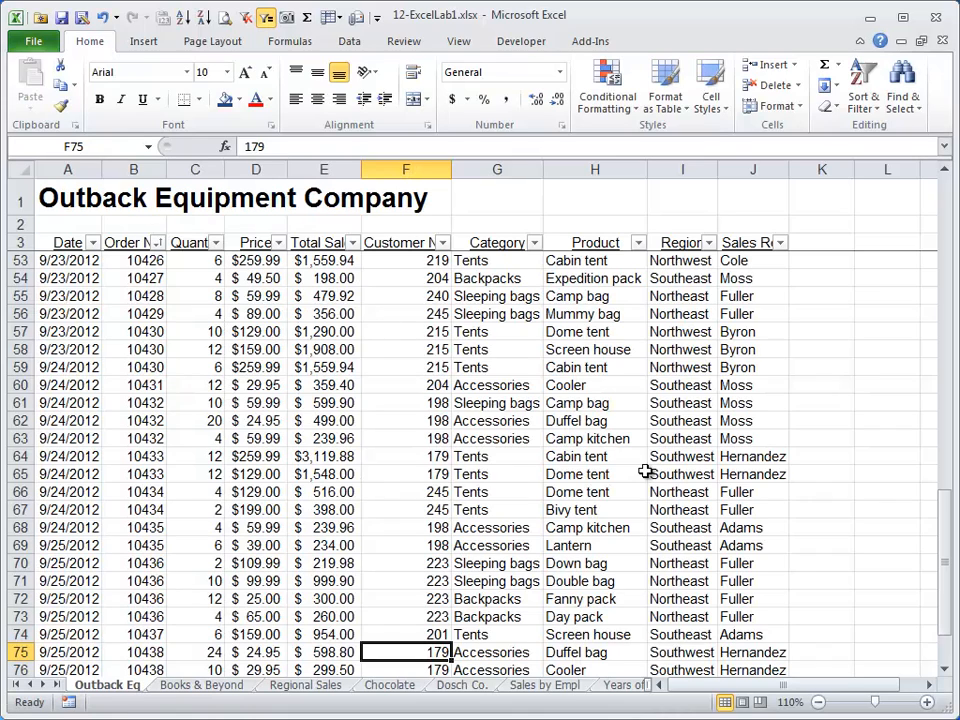